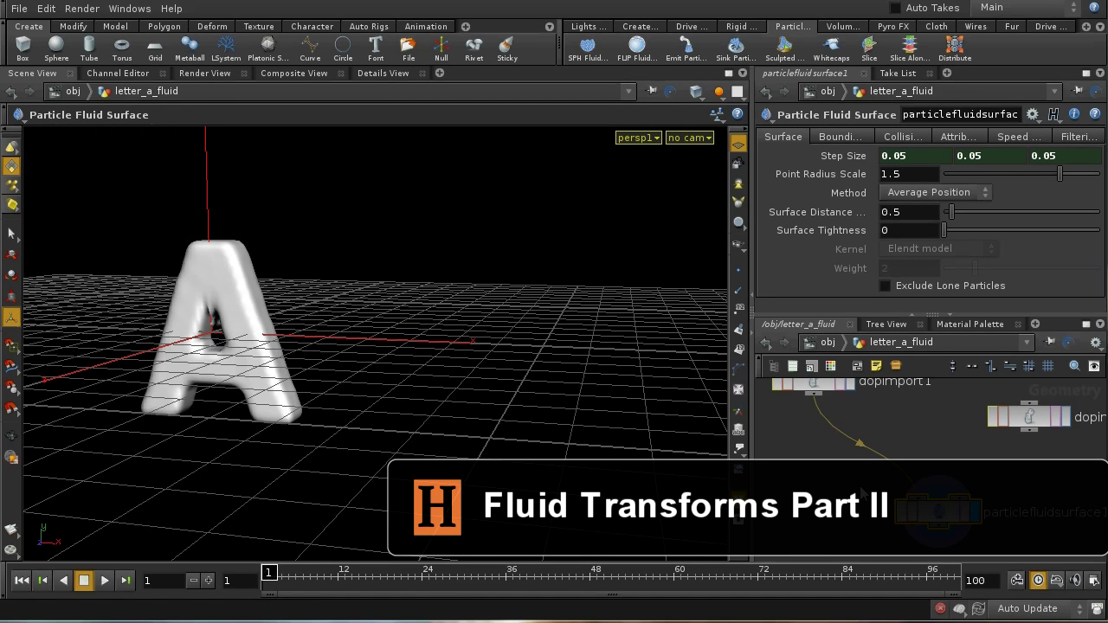
From the object level, peek inside letter_b, then enter the letter_a_fluid network.
left_click(824, 343)
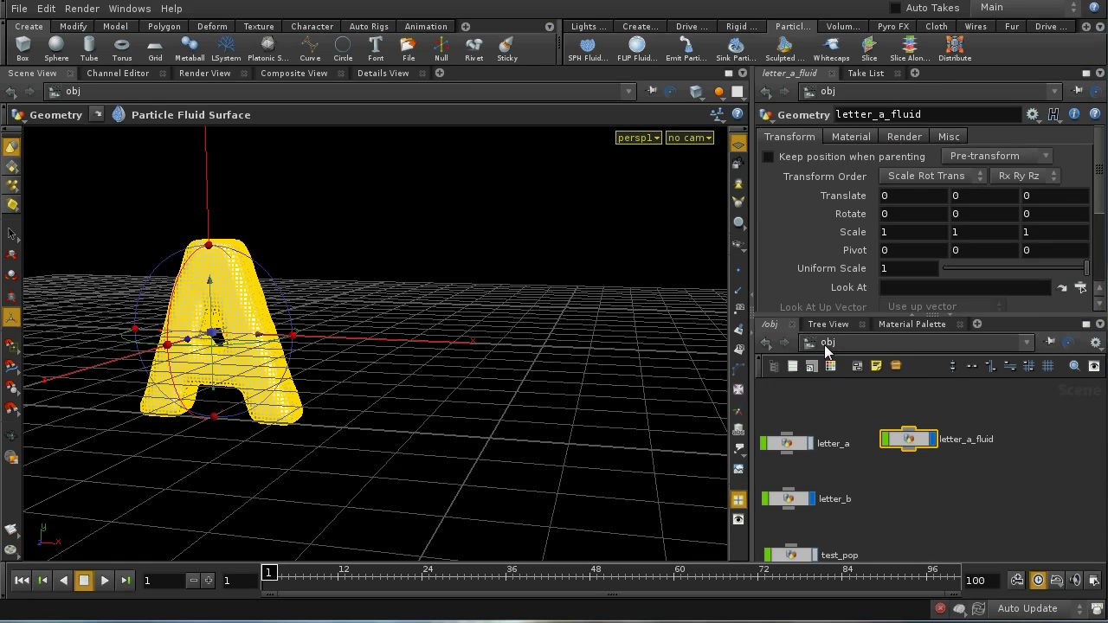
mouse_move(884, 501)
middle_mouse_down()
mouse_move(917, 498)
mouse_move(936, 478)
mouse_move(917, 483)
mouse_move(888, 459)
mouse_move(908, 537)
mouse_move(900, 506)
middle_mouse_up()
double_click(886, 452)
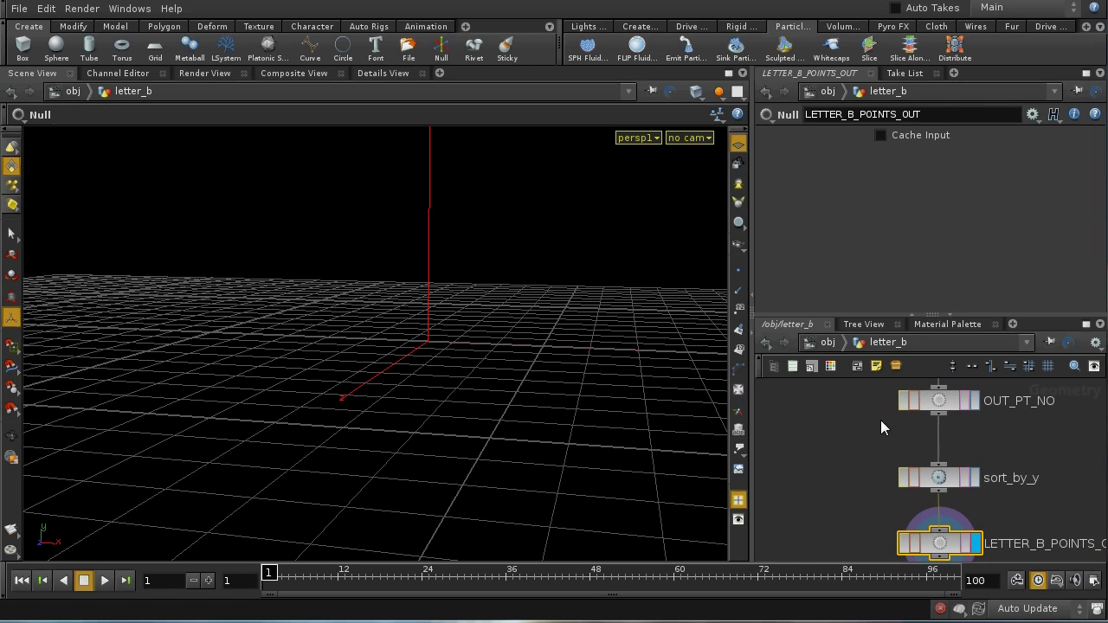
key("u")
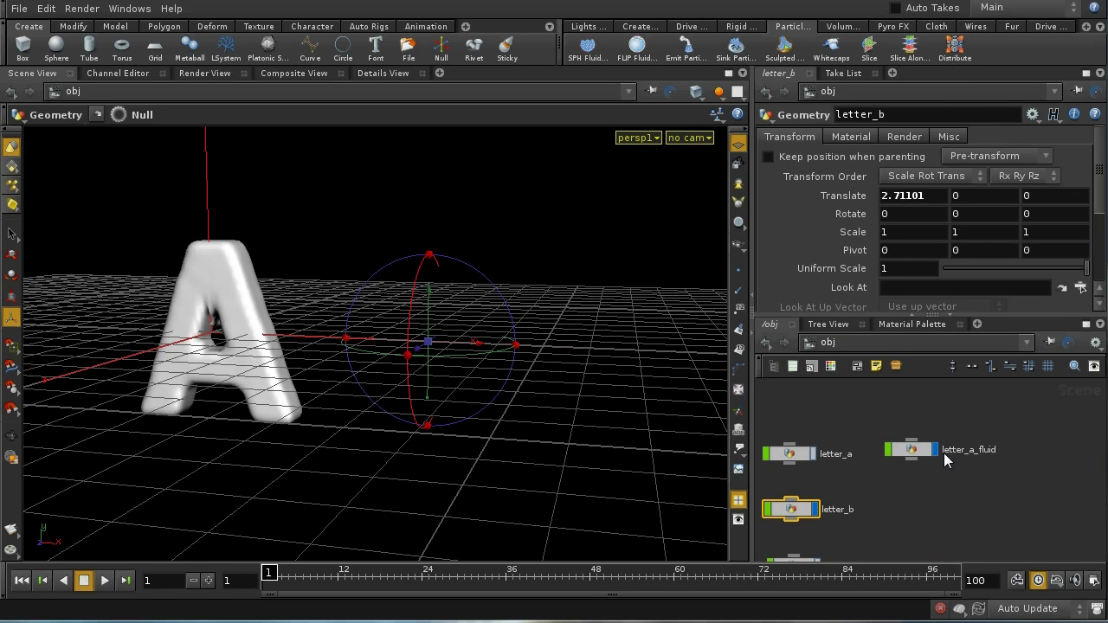
double_click(916, 452)
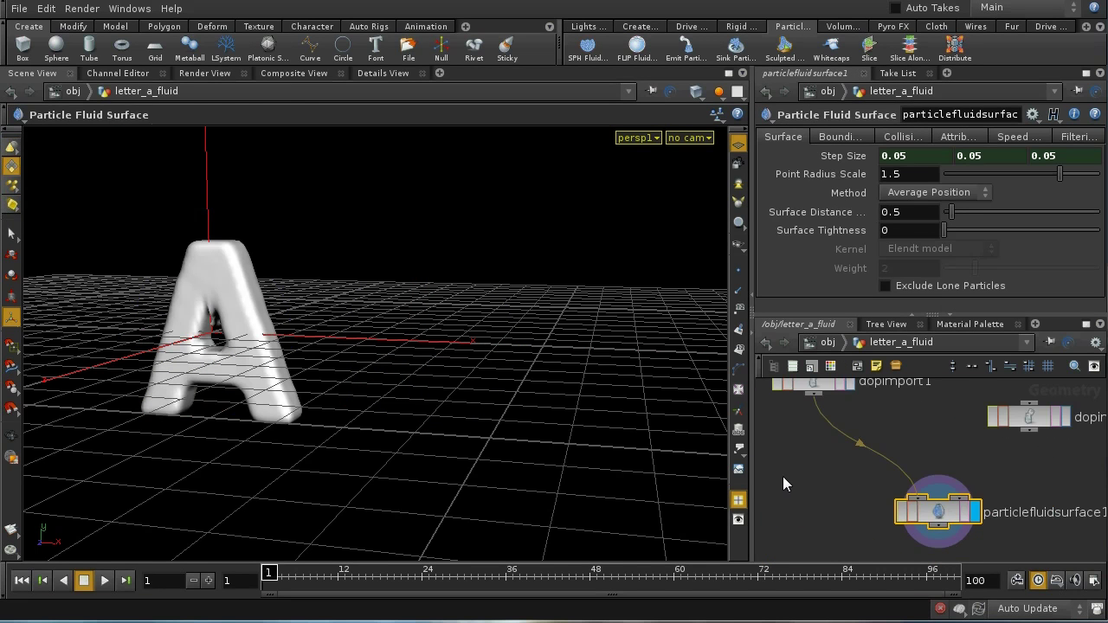
Add a ROP Output node, rop_geometry1, inside letter_a_fluid.
key("Tab")
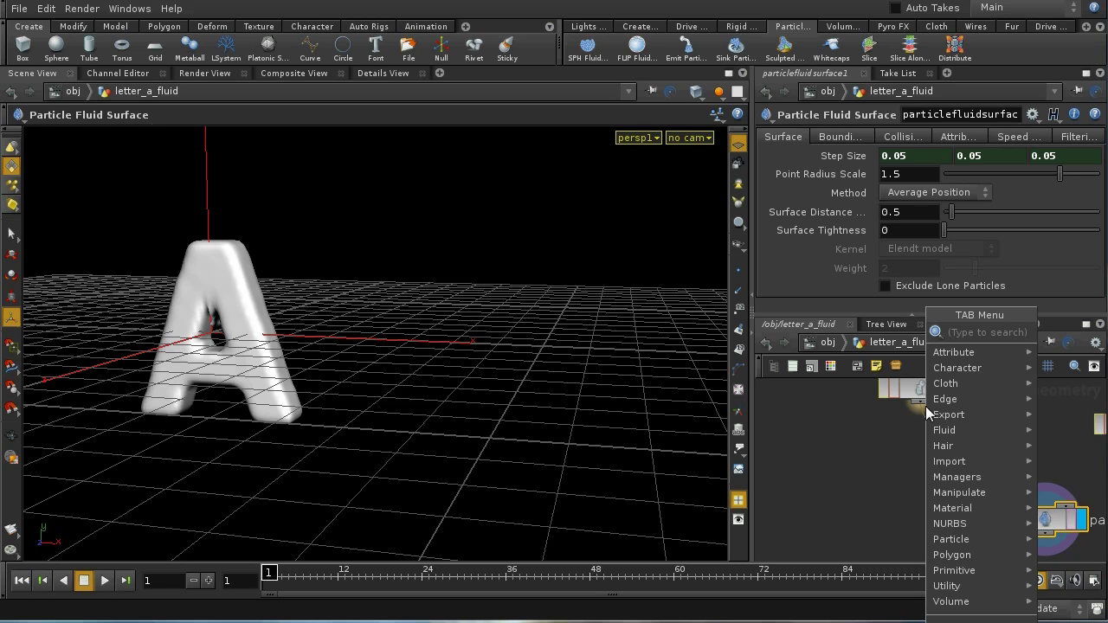
type("rop")
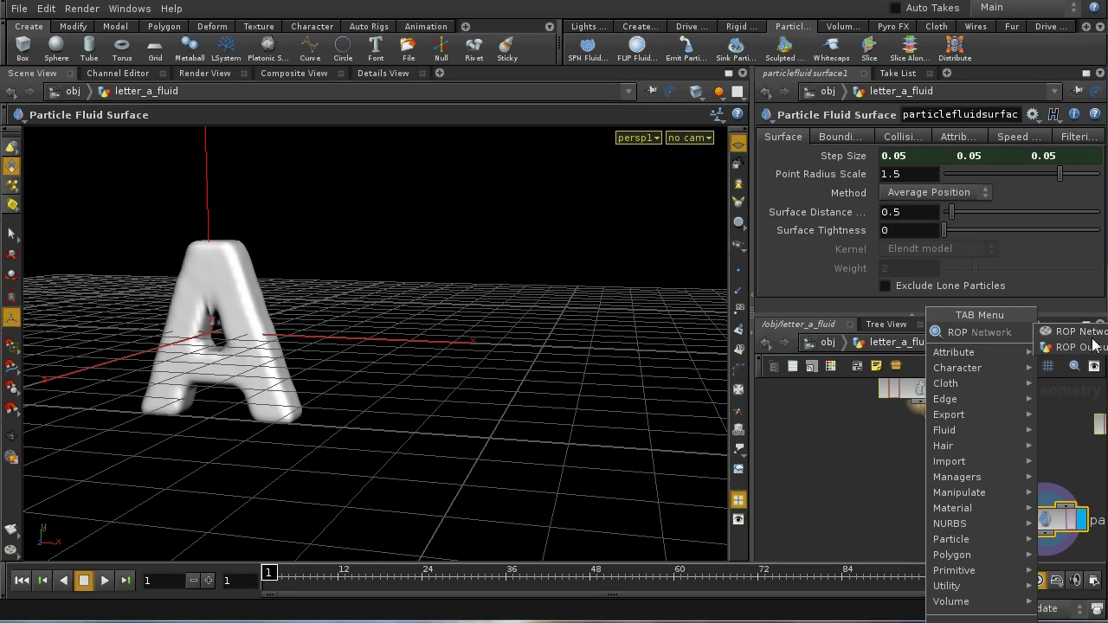
left_click(1077, 347)
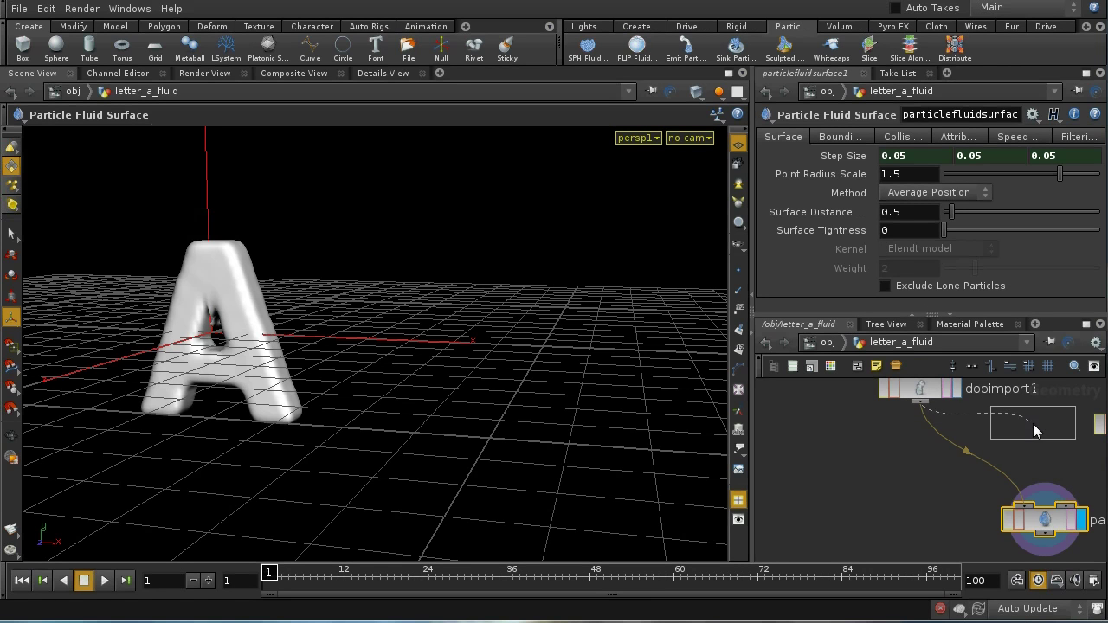
left_click(1024, 424)
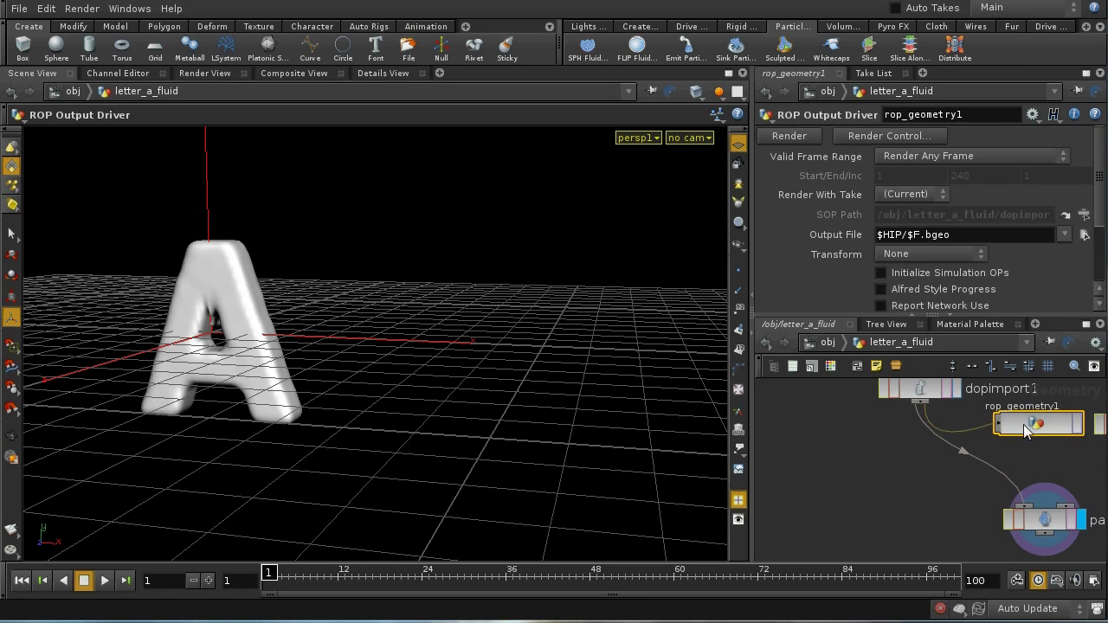
Set the output file path to $HIP/cache/first_pass.$F.bgeo.
left_click(971, 237)
left_click(968, 236)
key("BackSpace")
key("BackSpace")
key("BackSpace")
key("BackSpace")
key("BackSpace")
key("BackSpace")
key("BackSpace")
type("CACHE")
key("BackSpace")
key("BackSpace")
key("BackSpace")
key("BackSpace")
key("BackSpace")
type("cache")
type("/first_pass.$F.bgeo")
key("Return")
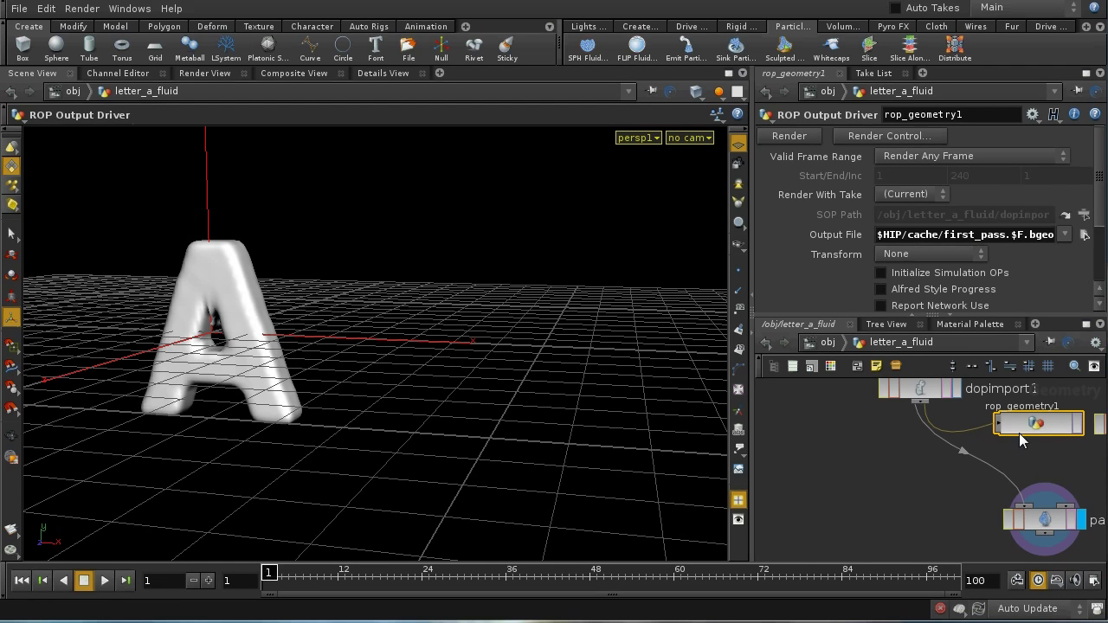
Set Valid Frame Range to Render Frame Range, writing frames 1–100.
left_click(935, 154)
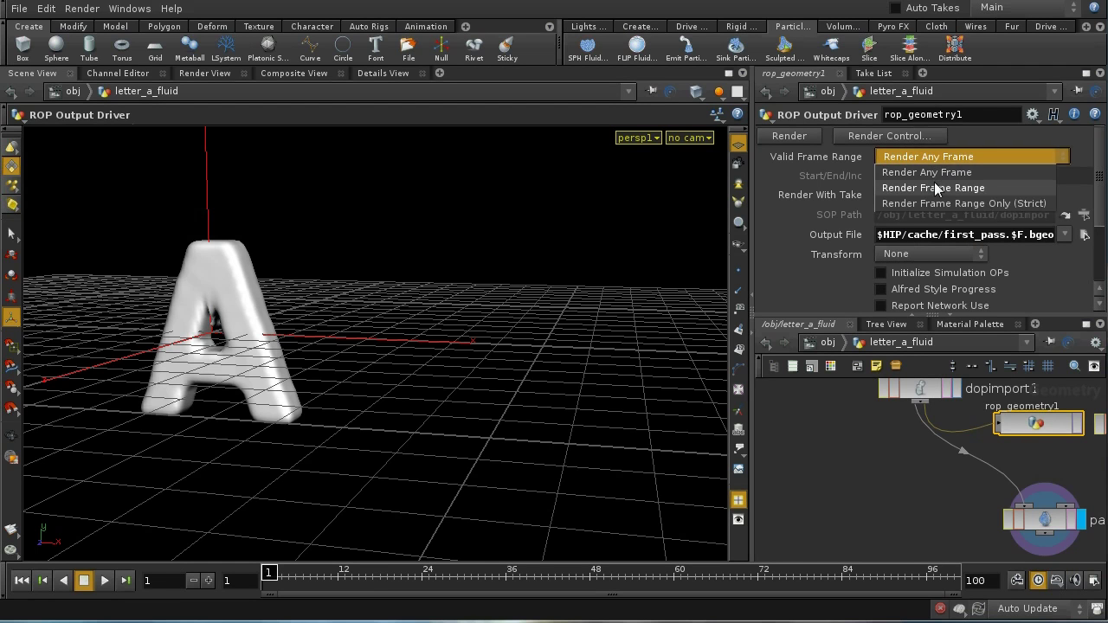
left_click(935, 187)
left_click_drag(995, 175, 946, 179)
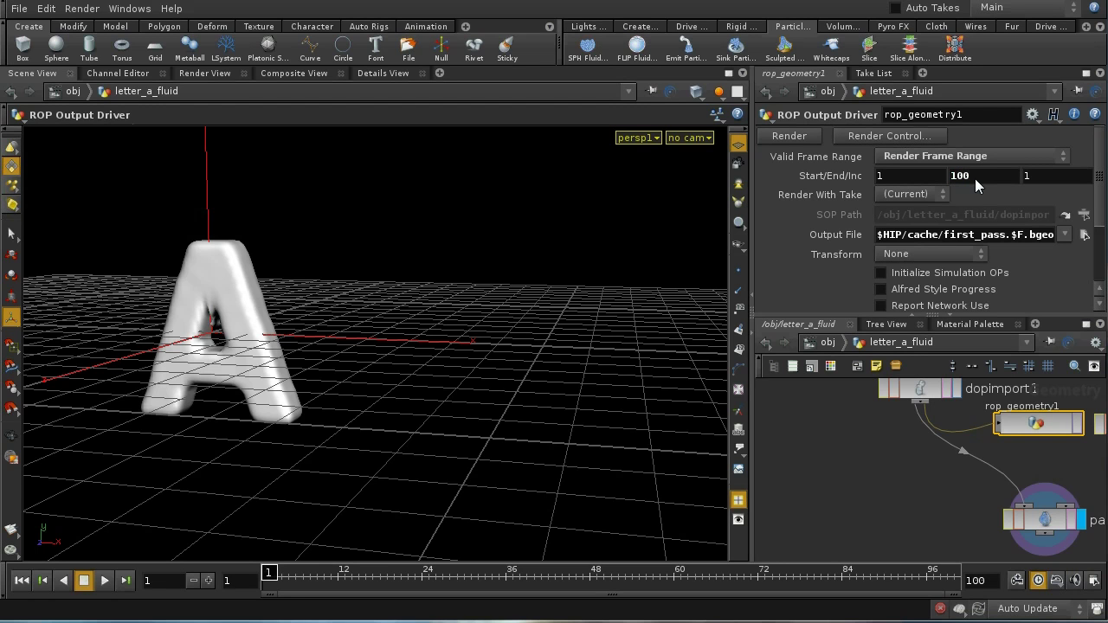
middle_click_drag(928, 478, 844, 483)
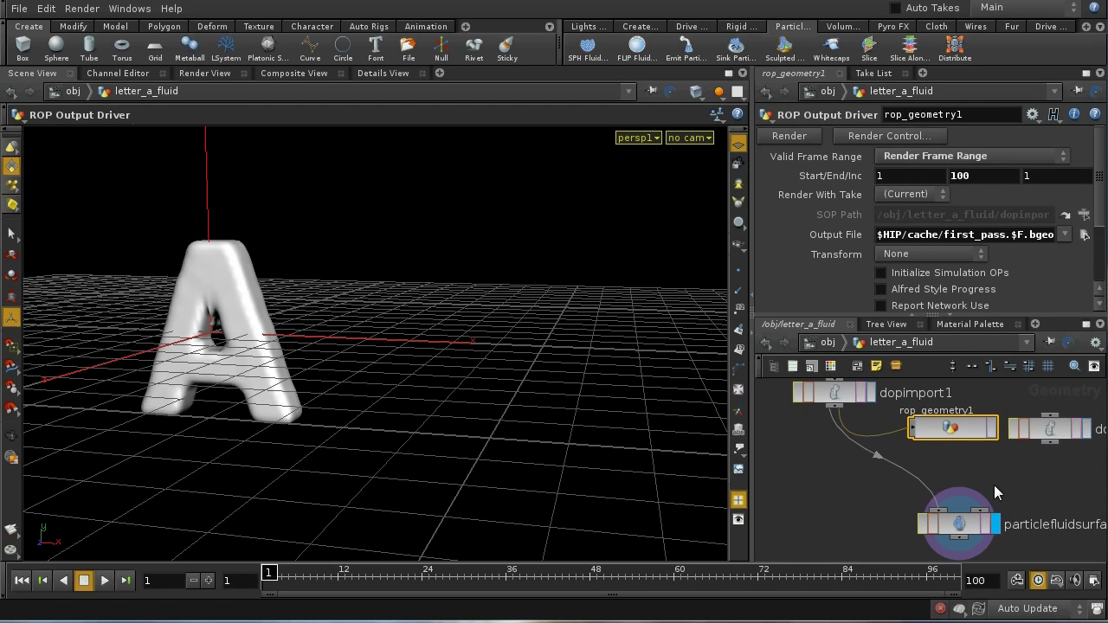
Render rop_geometry1 to write the fluid frames 1–100 to disk.
left_click(994, 430)
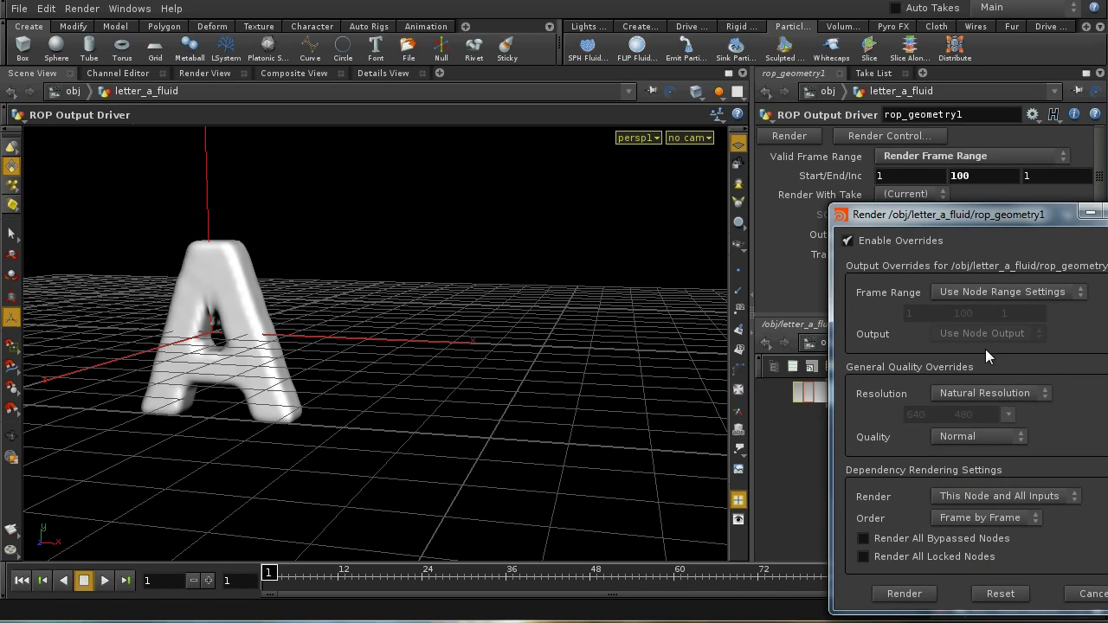
left_click_drag(951, 220, 756, 140)
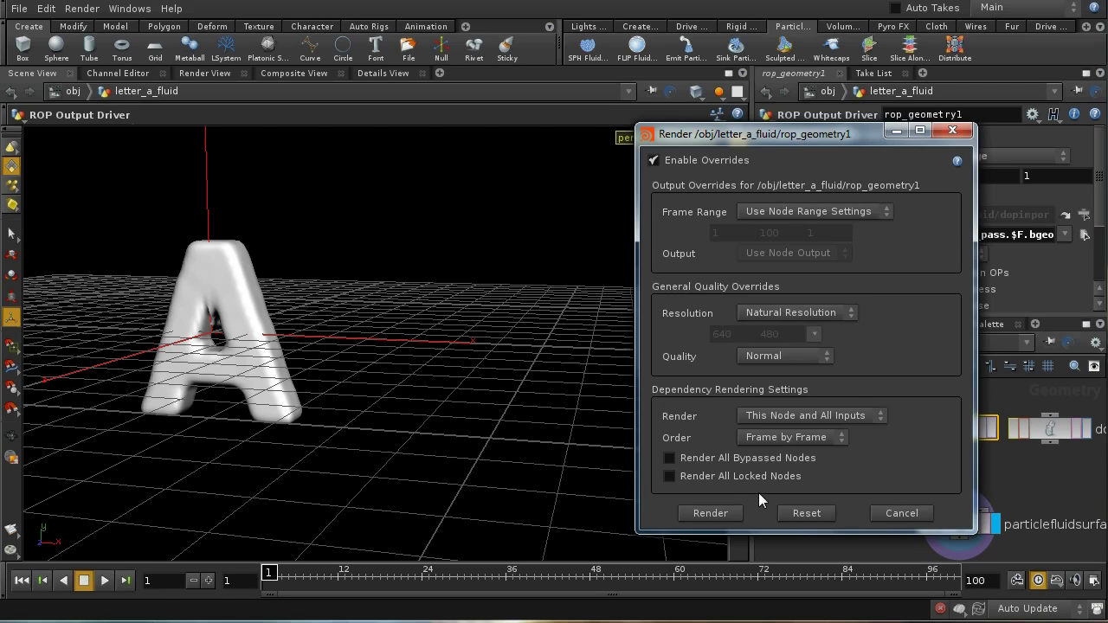
left_click(685, 513)
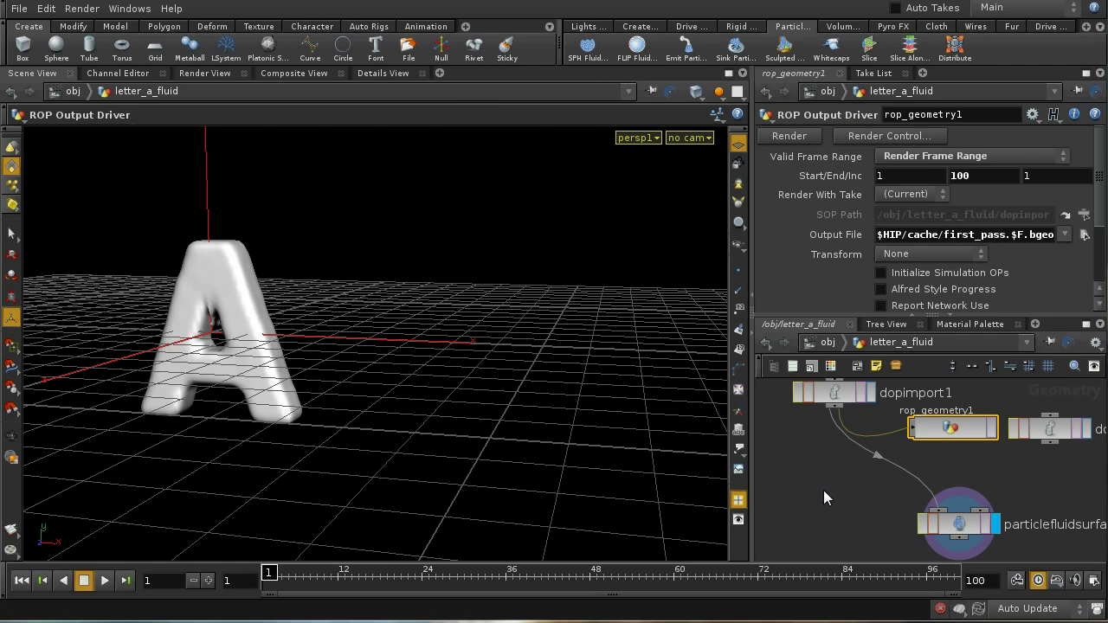
At the object level, turn off letter_a_fluid's display flag.
left_click(826, 342)
middle_click_drag(892, 503, 858, 468)
left_click(909, 426)
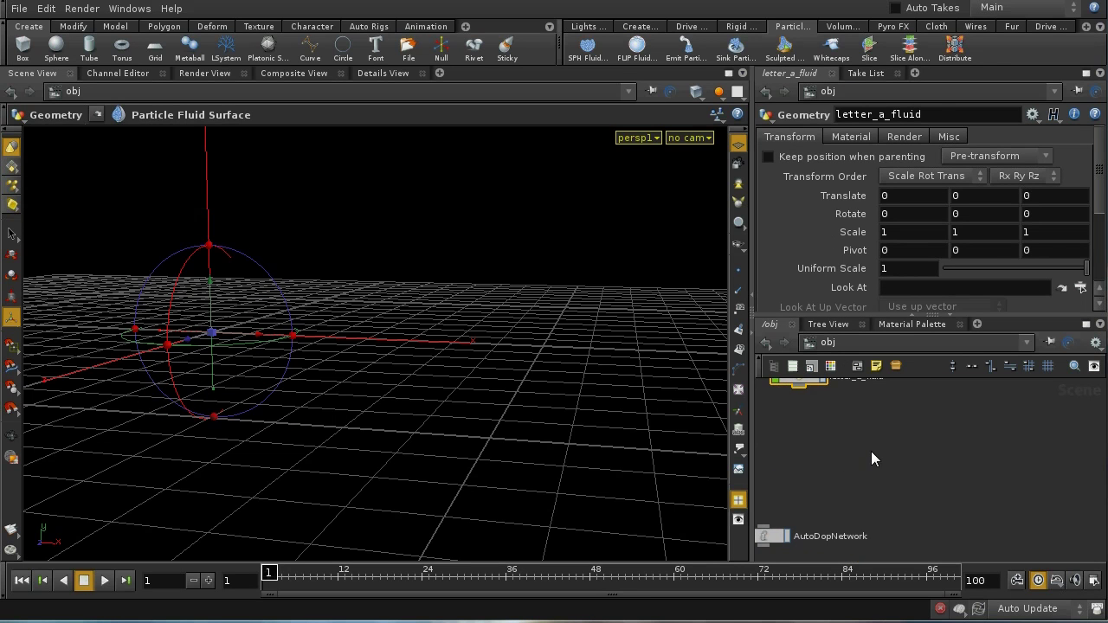
Add a new Geometry object, geo1, and go inside it.
key("Tab")
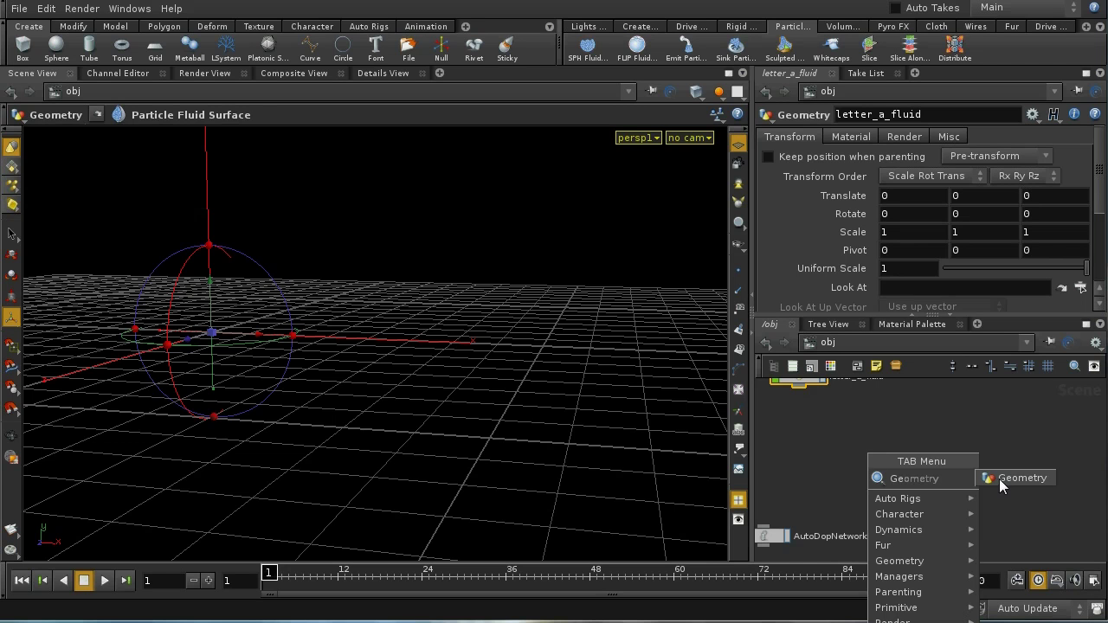
left_click(1004, 478)
left_click(807, 444)
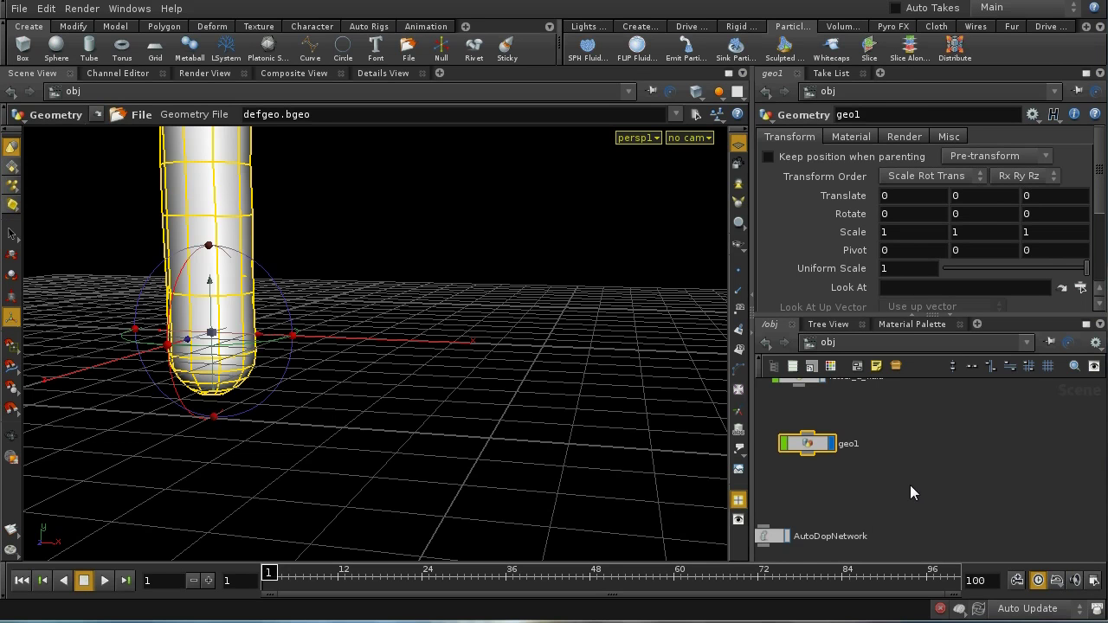
double_click(820, 443)
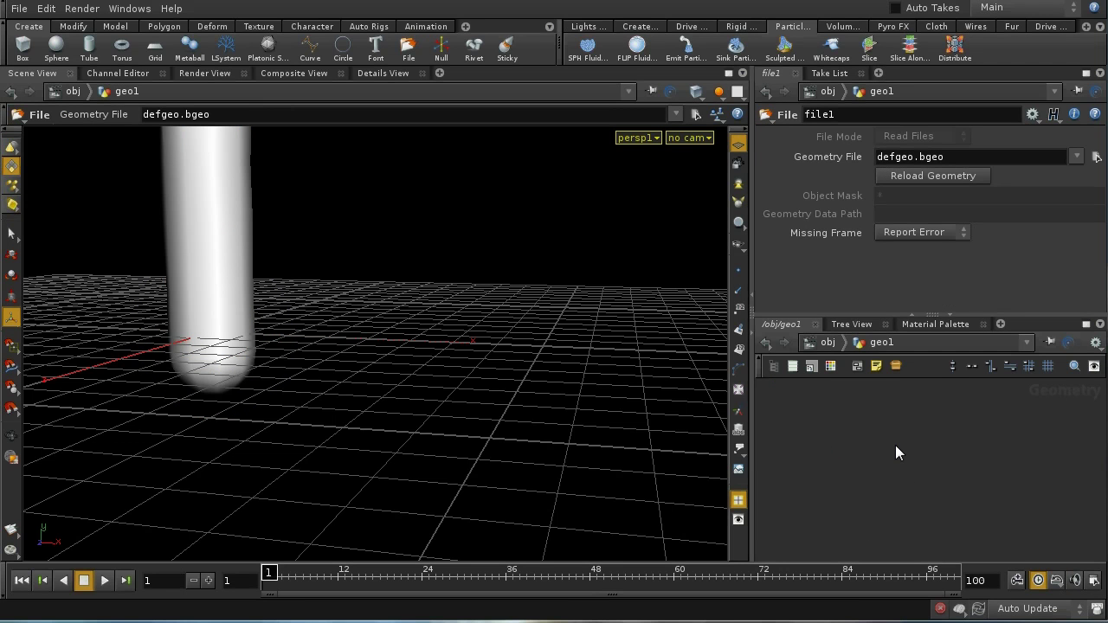
Point file1's Geometry File at the cache/first_pass.$F.bgeo sequence and scrub to frame 24.
key("Tab")
type("File")
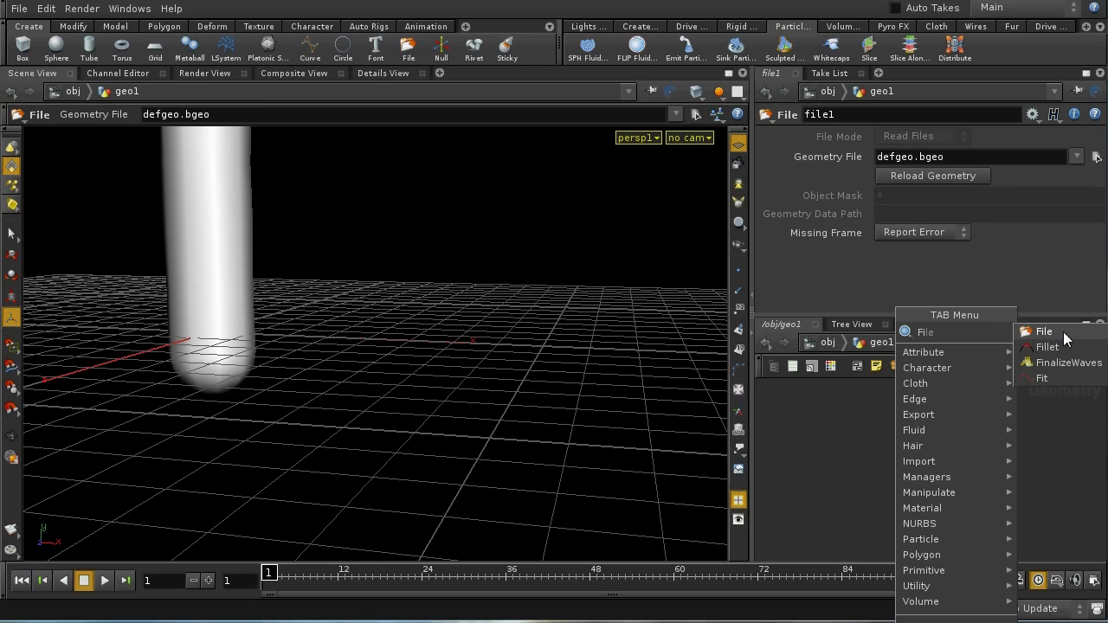
left_click(868, 438)
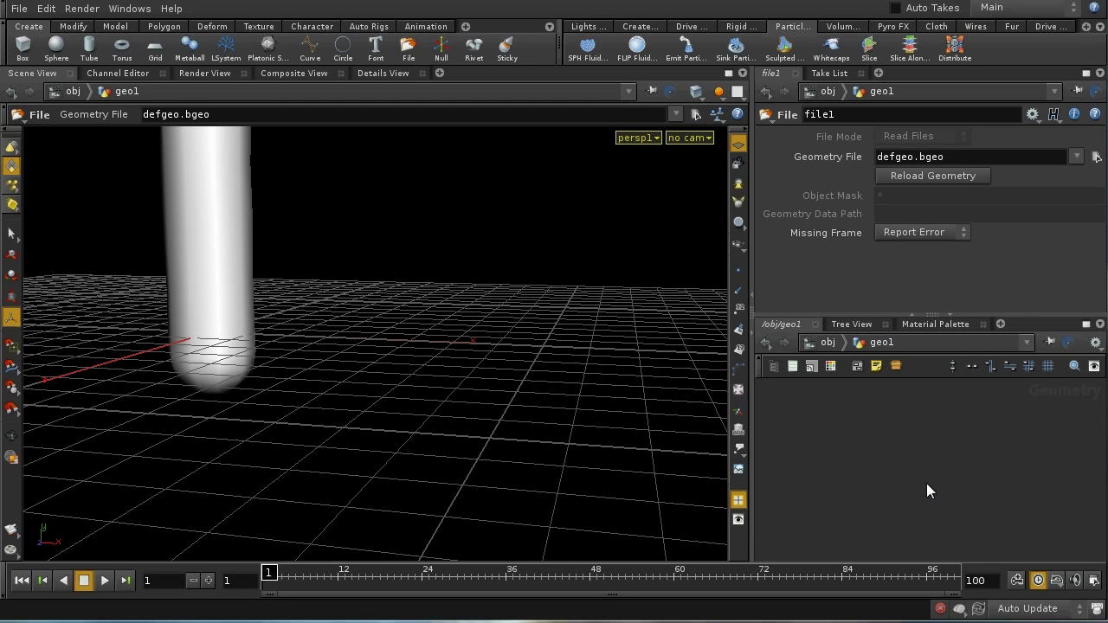
key("h")
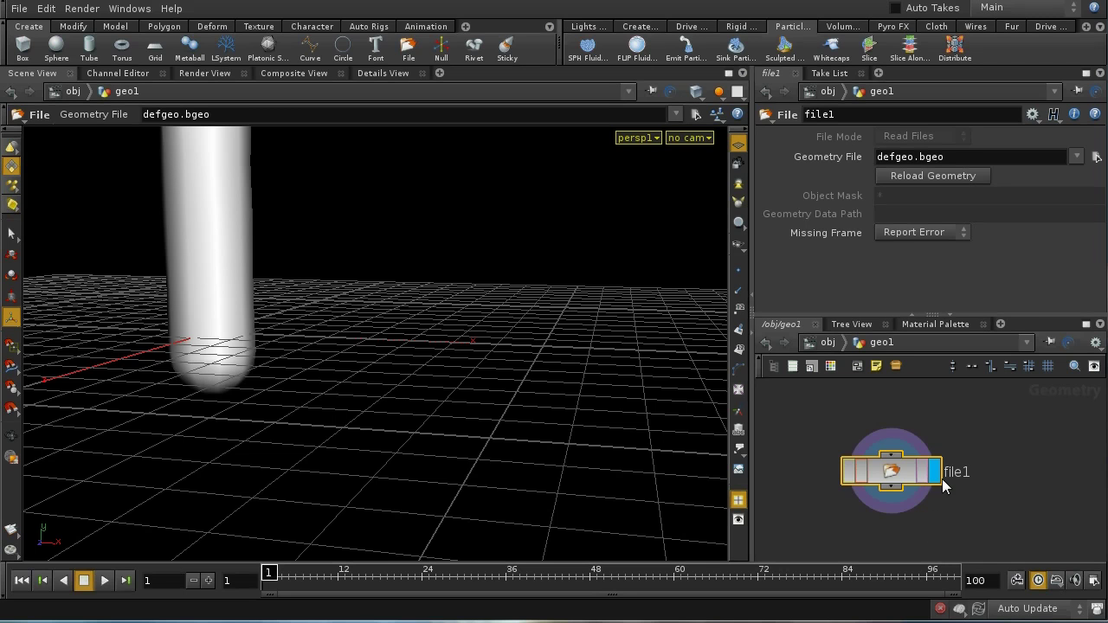
left_click(1097, 157)
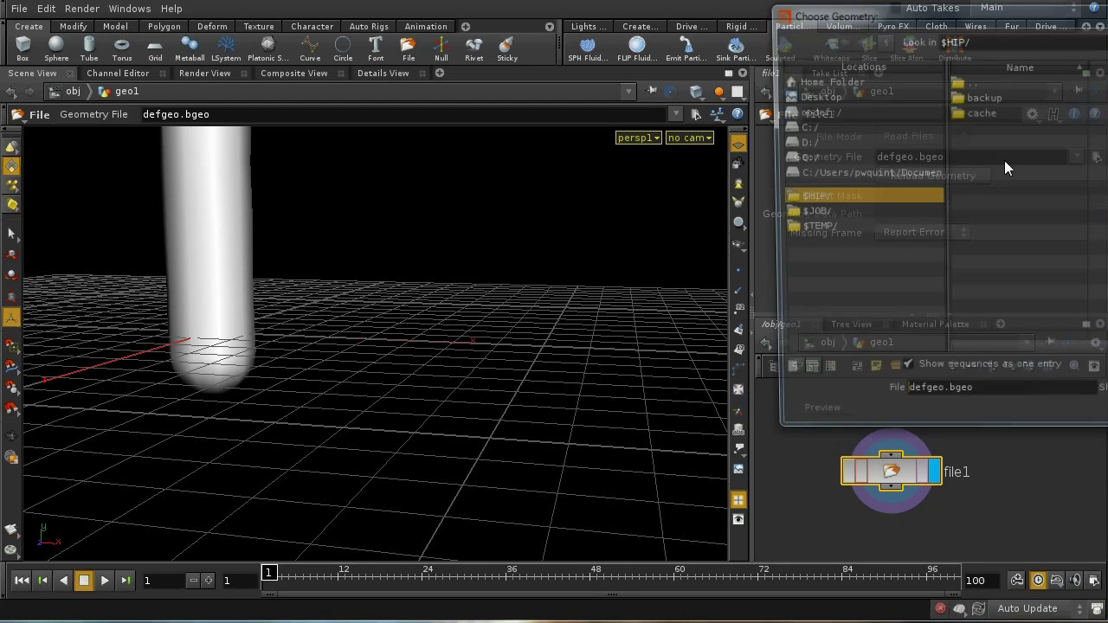
left_click(967, 112)
double_click(967, 112)
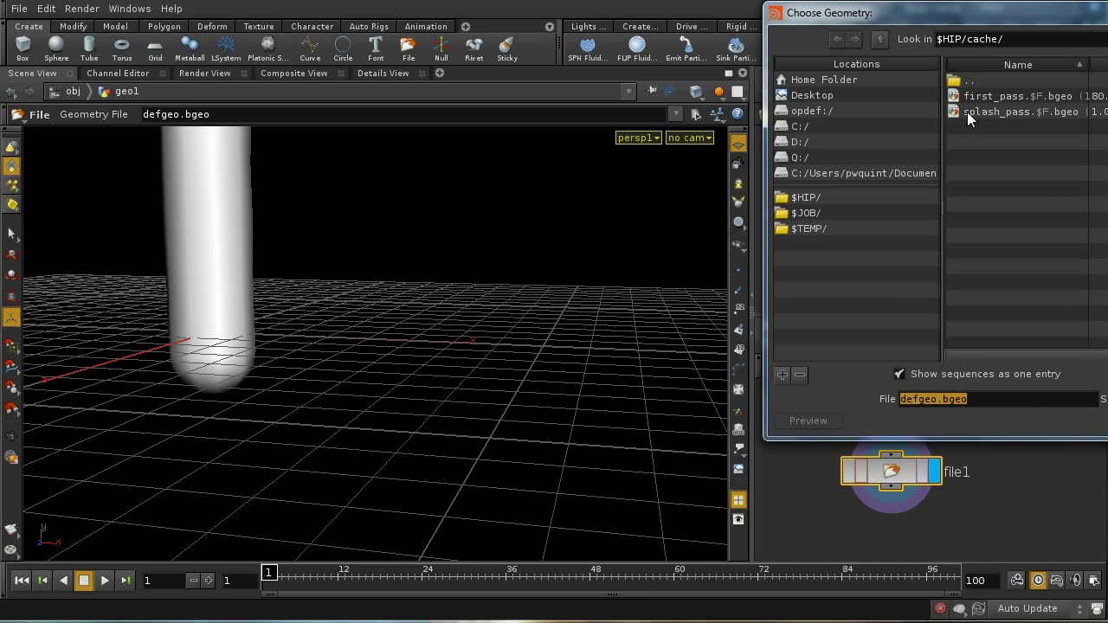
left_click(1029, 97)
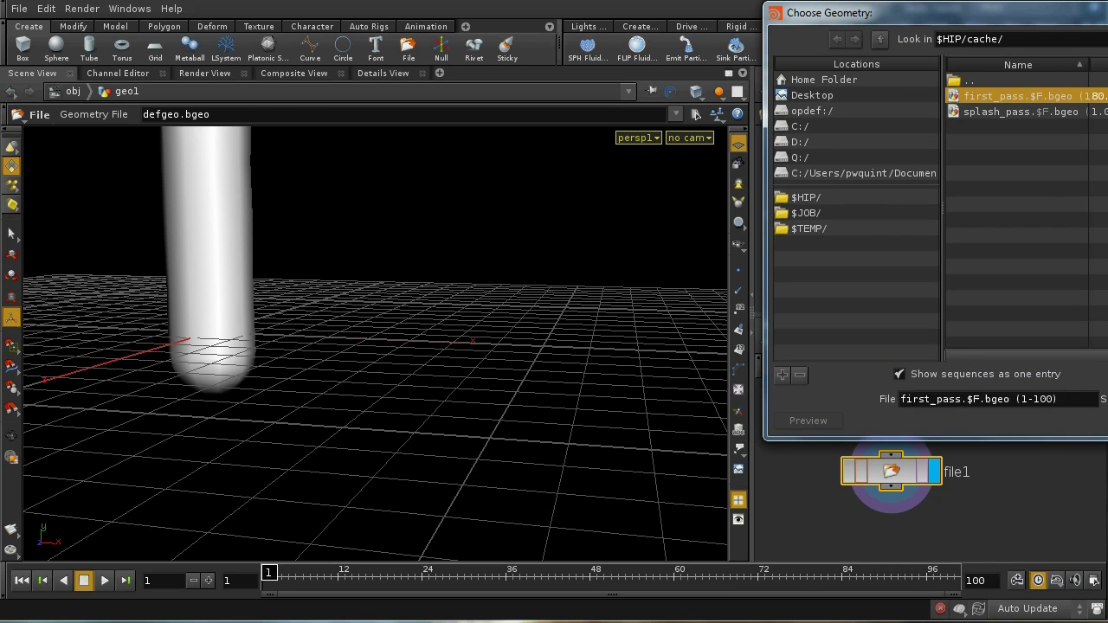
key("Return")
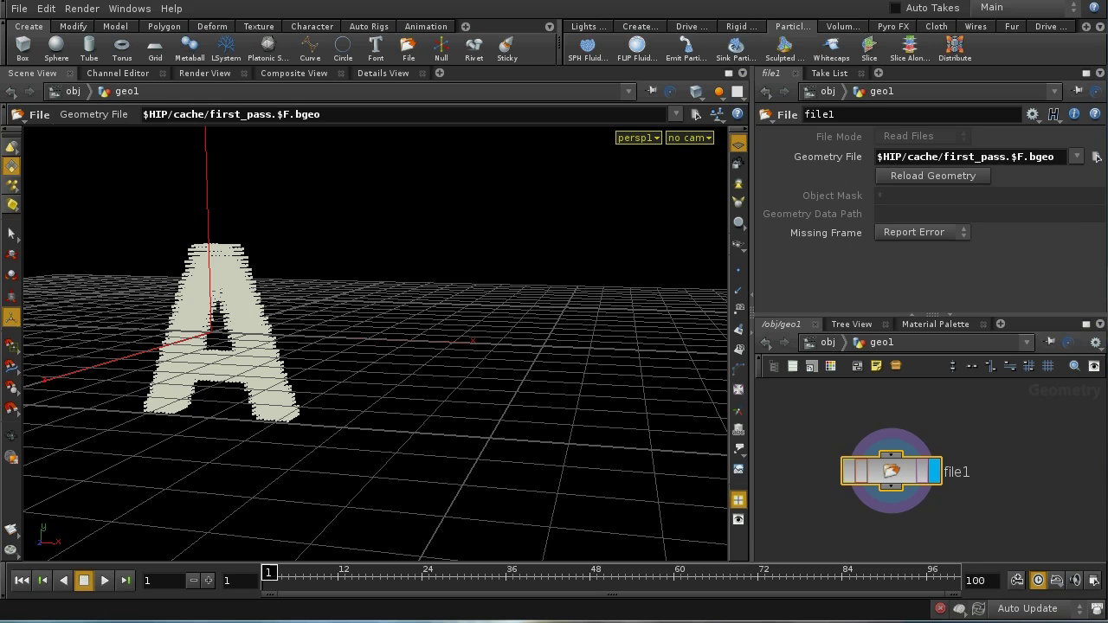
left_click_drag(268, 574, 264, 597)
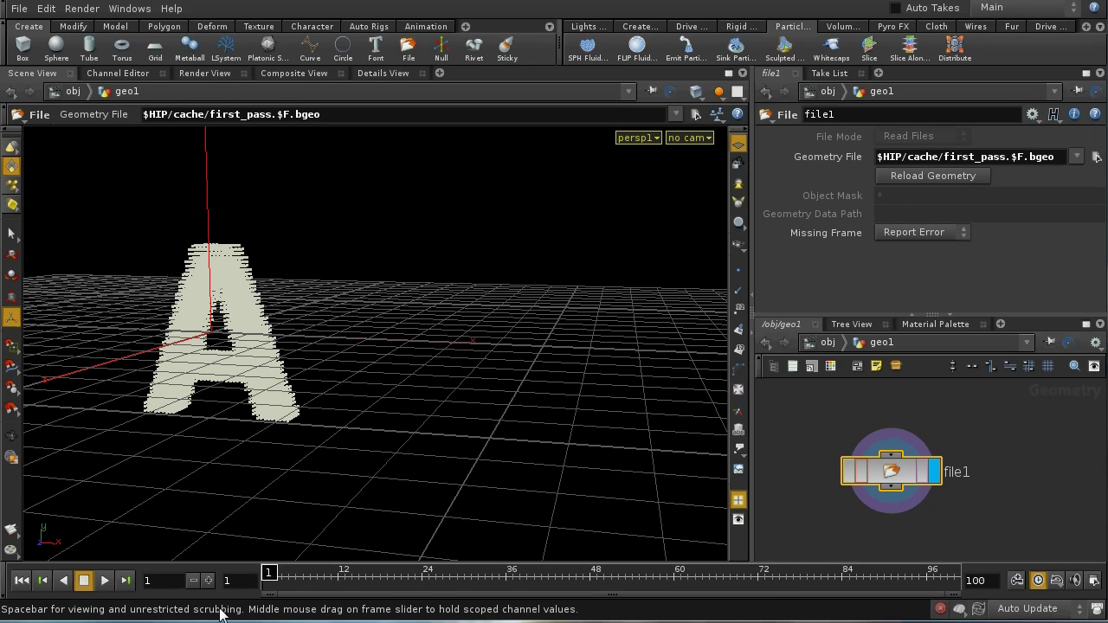
Rename geo1 to read_in_first_pass at the object level, then go back inside it.
left_click(827, 342)
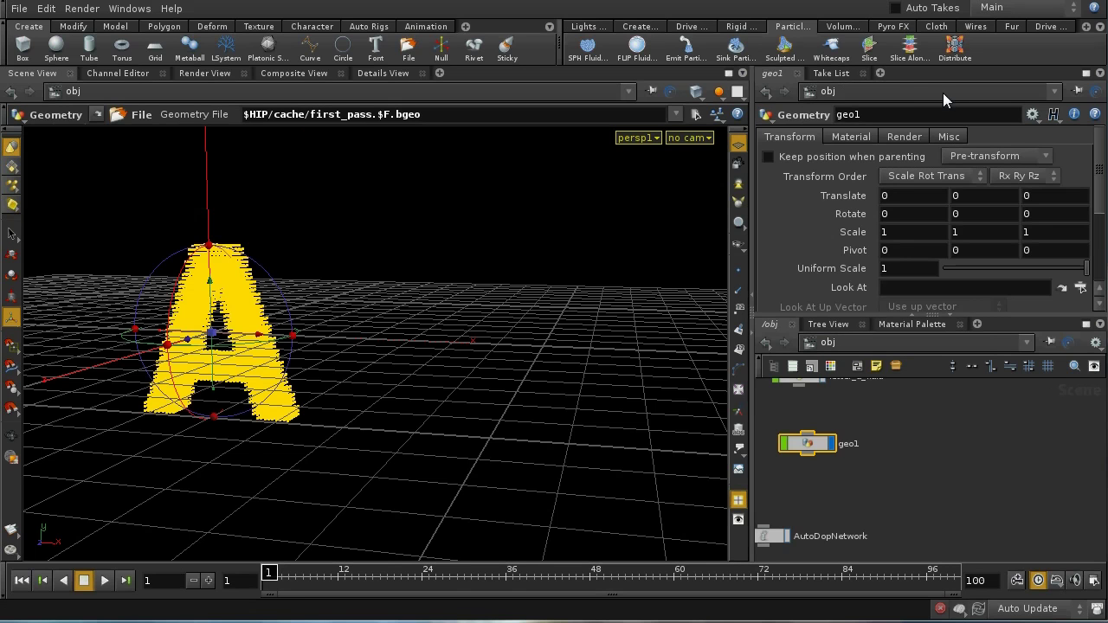
left_click(884, 113)
type("read_in_first_pass")
key("Return")
mouse_move(922, 453)
middle_mouse_down()
mouse_move(864, 445)
mouse_move(903, 451)
middle_mouse_up()
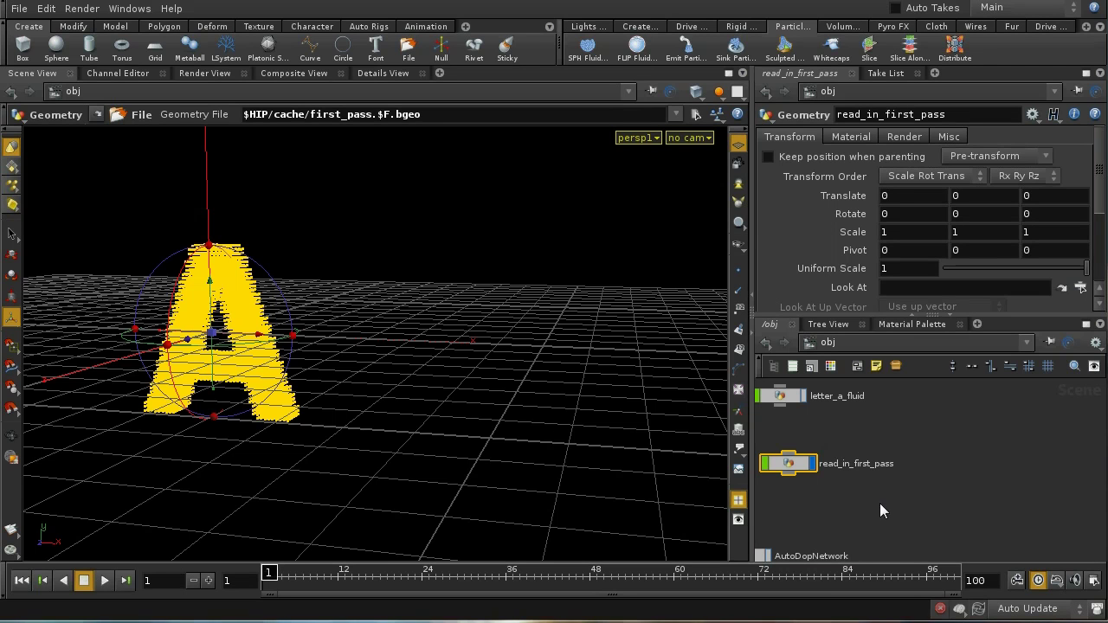
key("h")
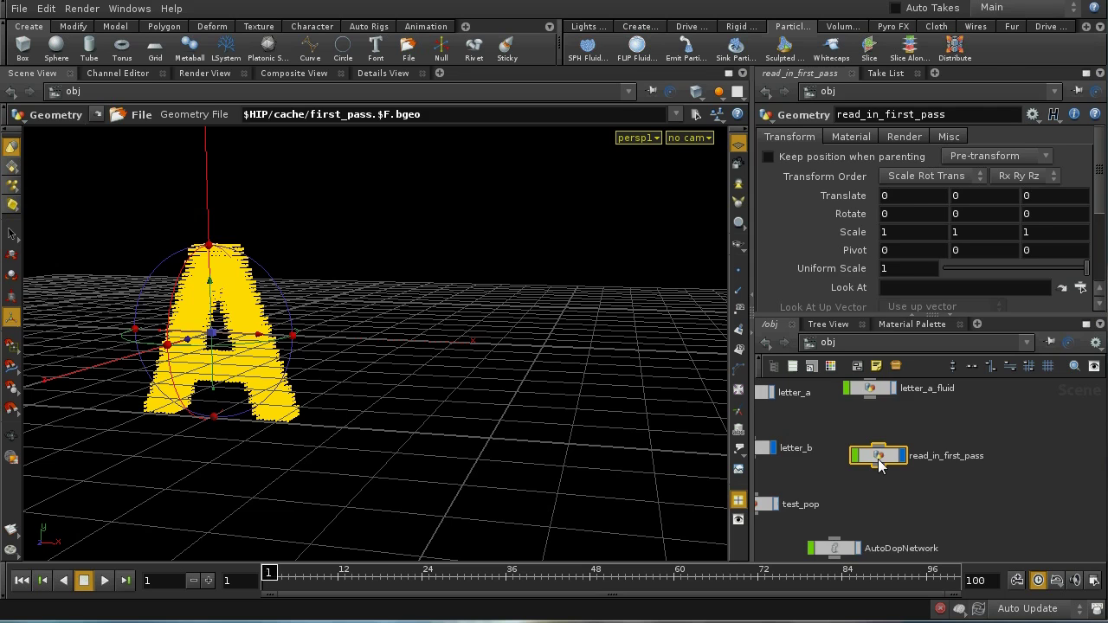
double_click(878, 456)
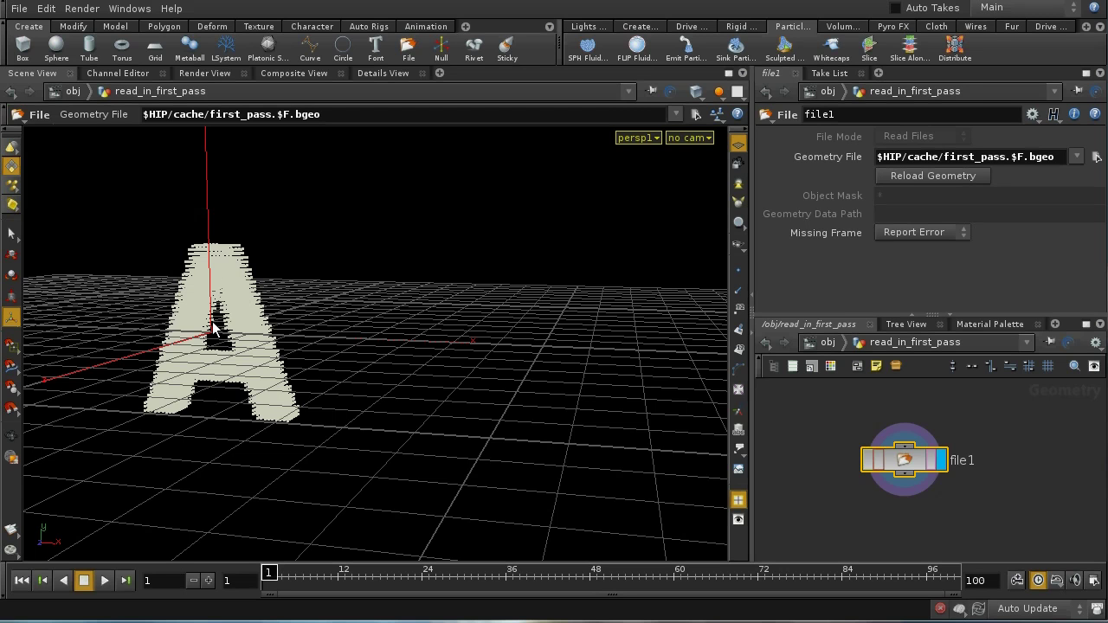
Show file1's point attributes such as pscale, mass, id, accel and life in the Details View.
middle_click_drag(955, 534, 983, 491)
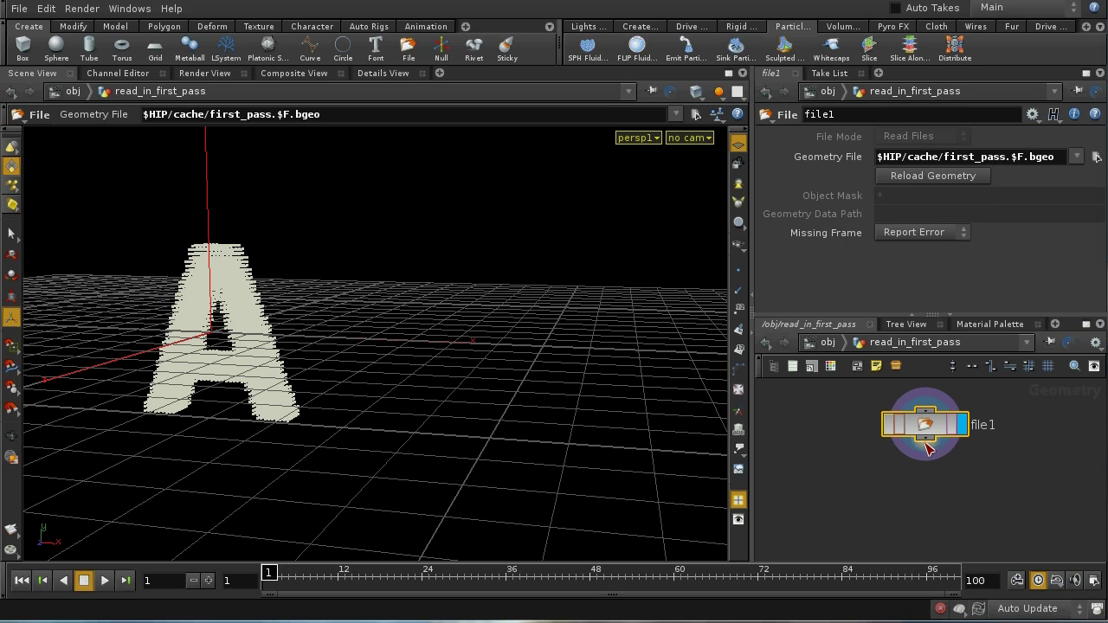
key("Tab")
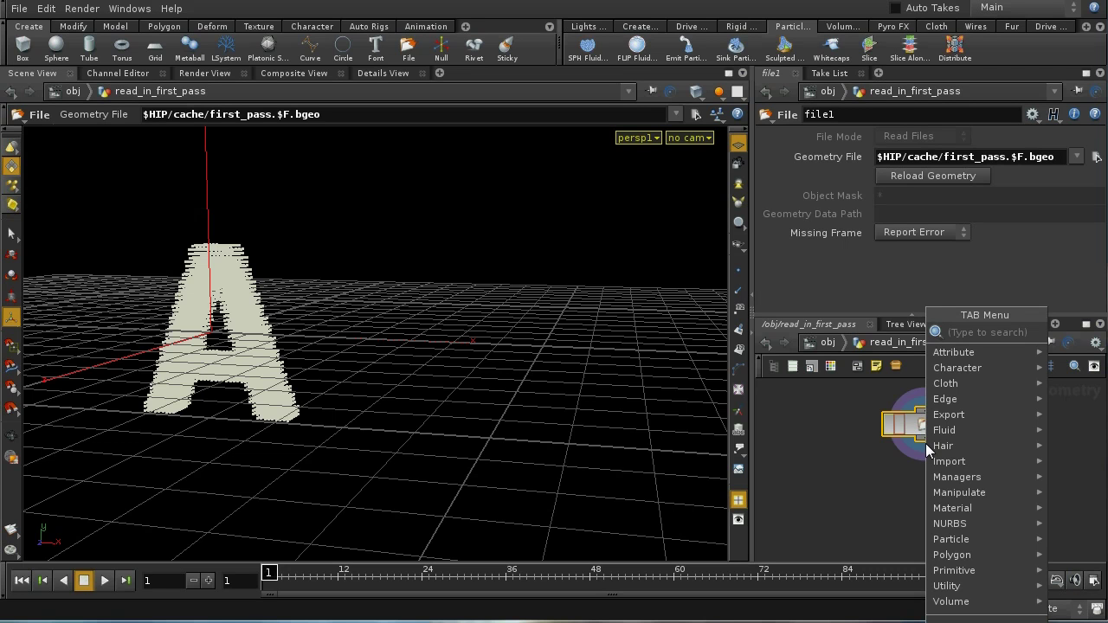
key("Escape")
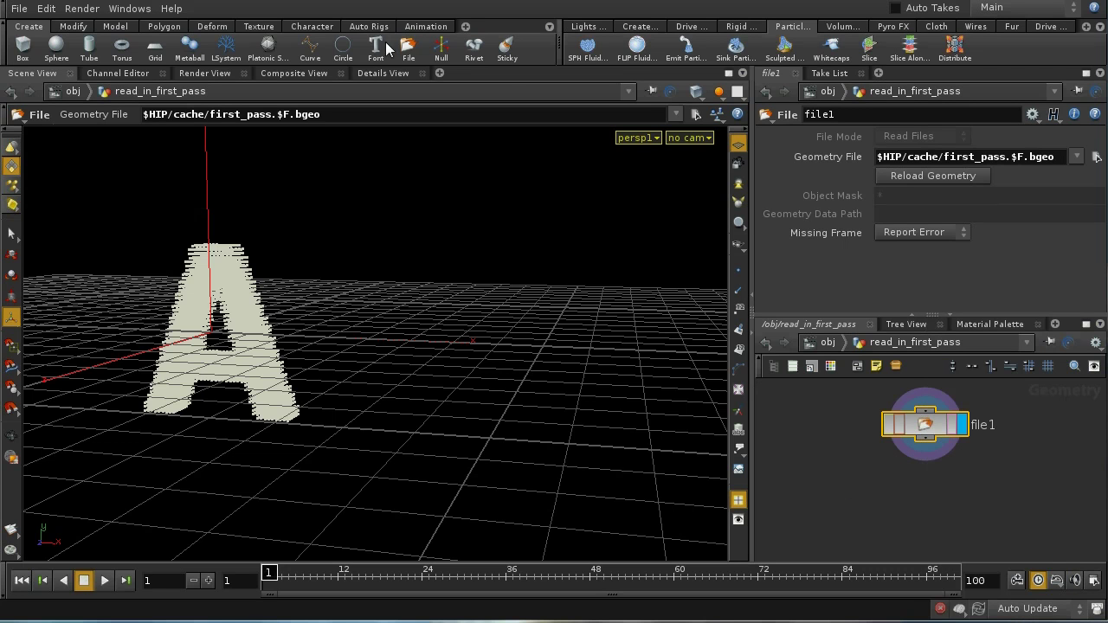
left_click(377, 72)
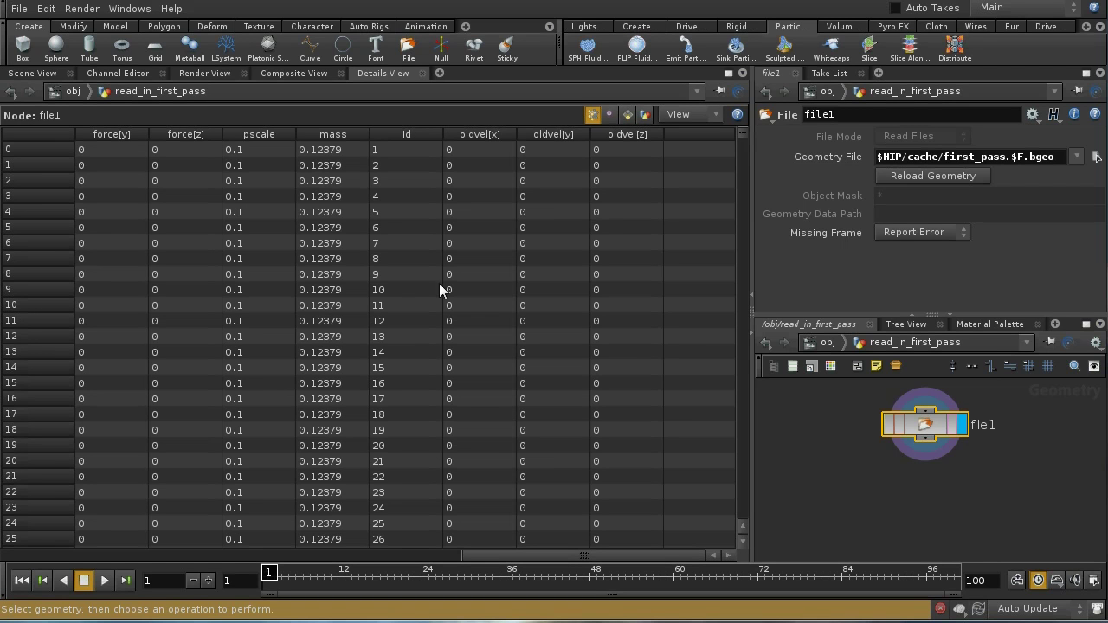
left_click_drag(505, 559, 222, 525)
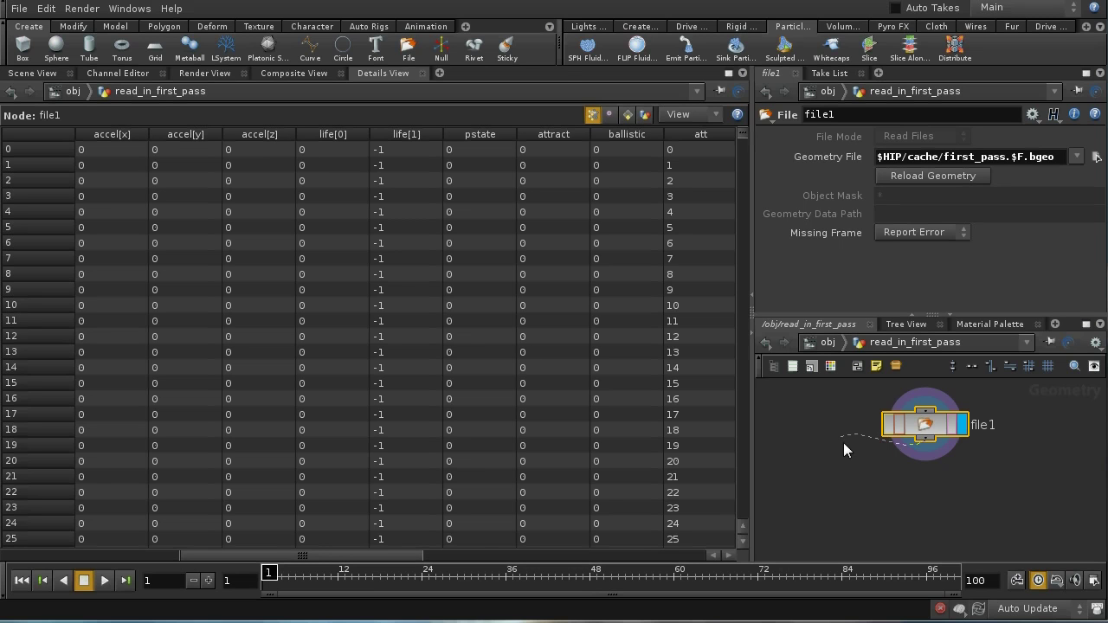
left_click_drag(844, 443, 869, 489)
Add an AttribCreate node below file1, display it, and name the attribute accellen.
key("Tab")
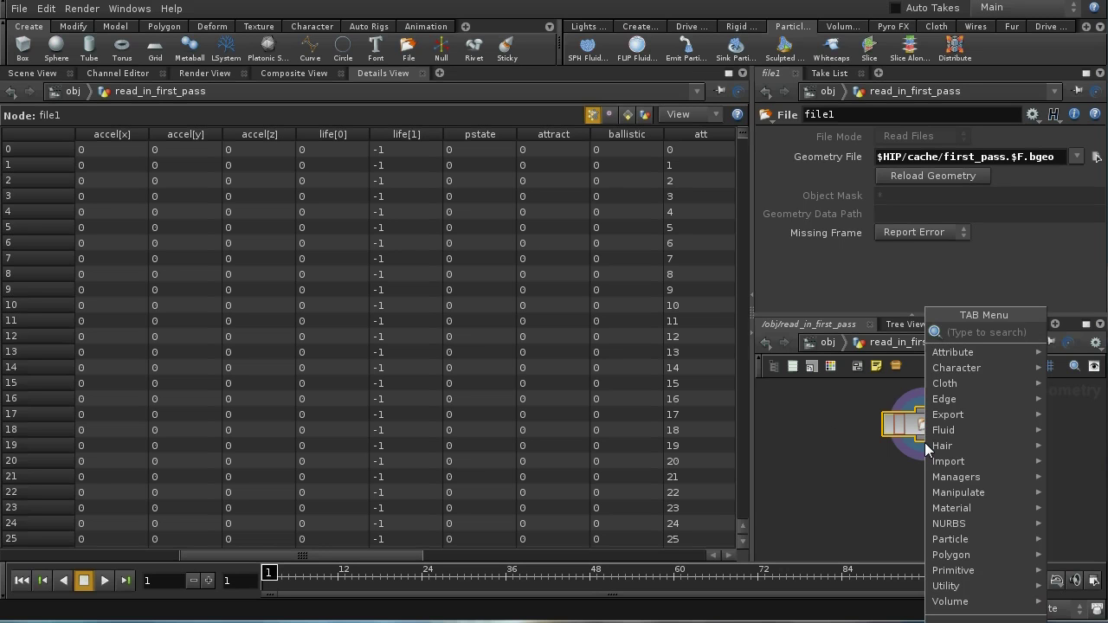
scroll(928, 448, "down", 1)
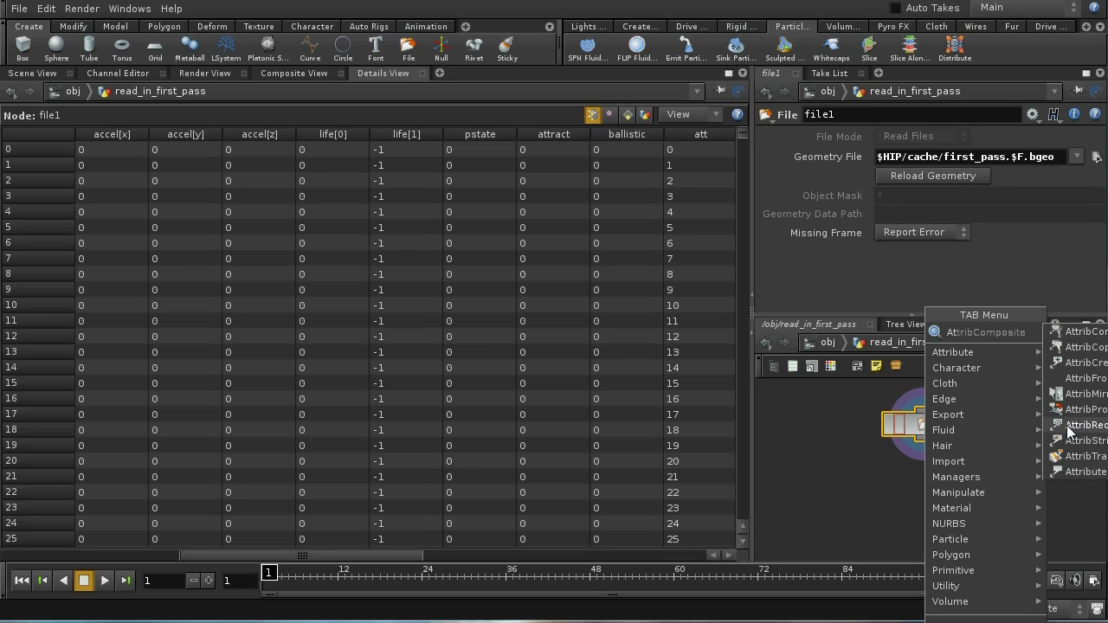
left_click(1080, 362)
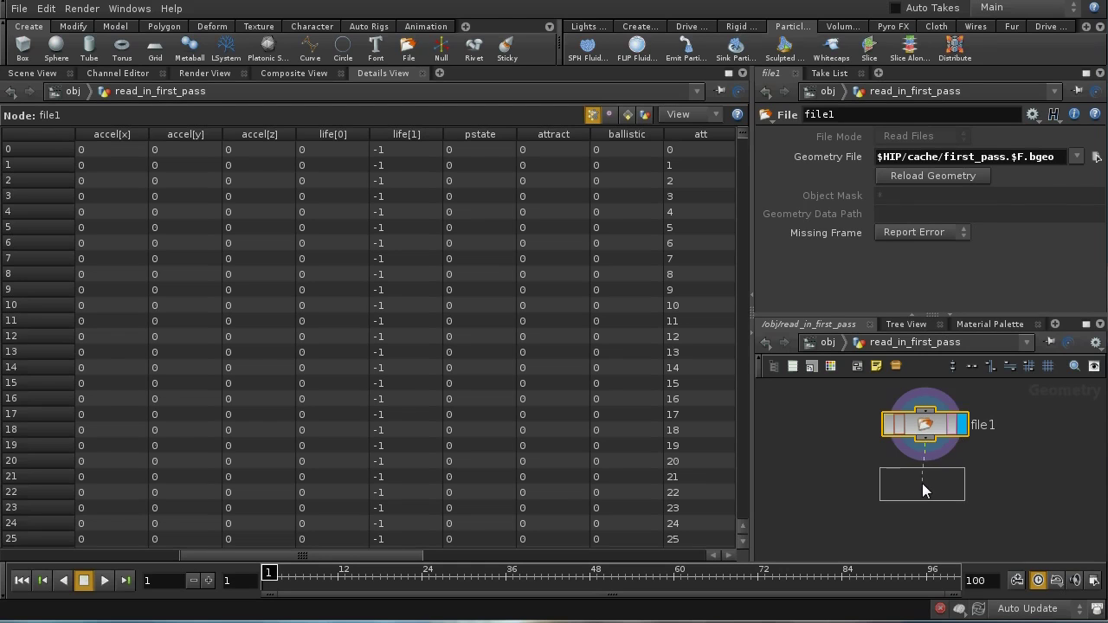
left_click(957, 490)
left_click(960, 486)
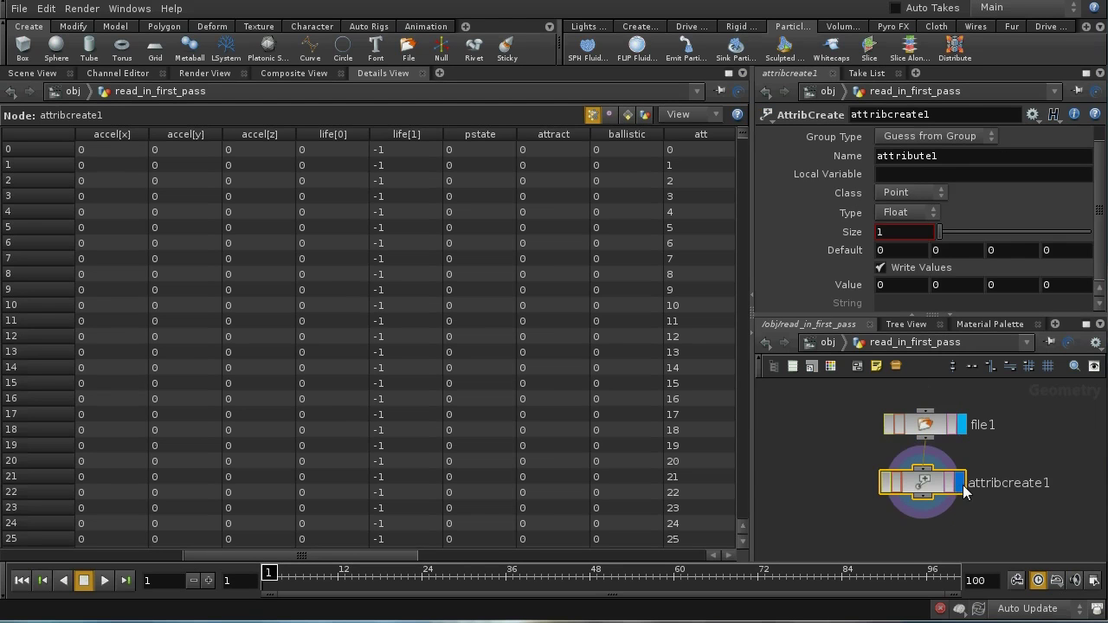
double_click(932, 159)
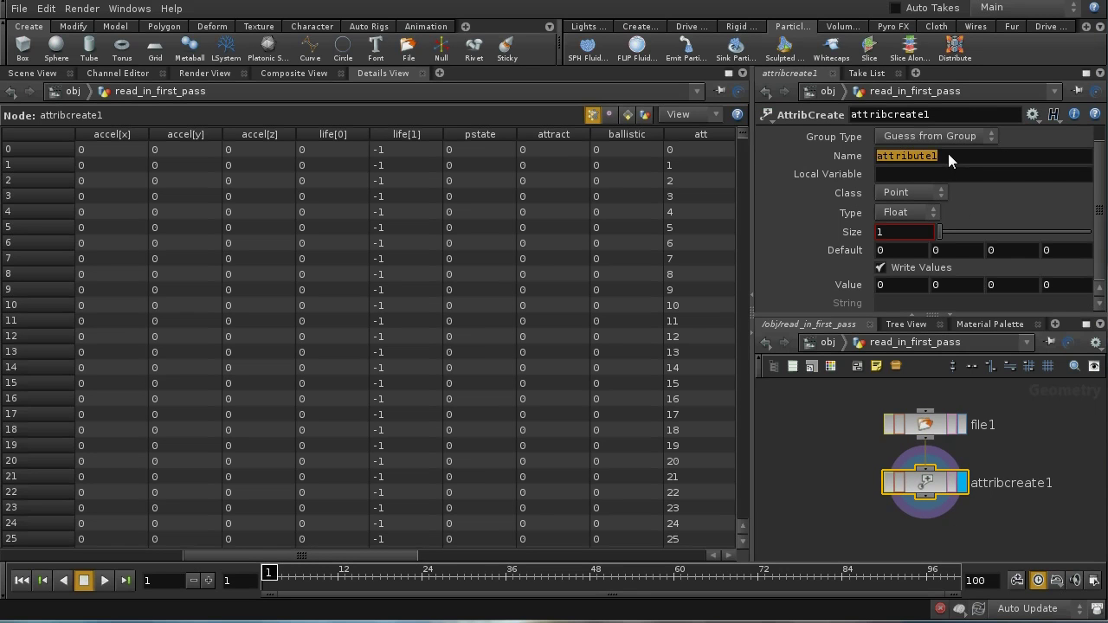
type("accellen")
left_click(1086, 73)
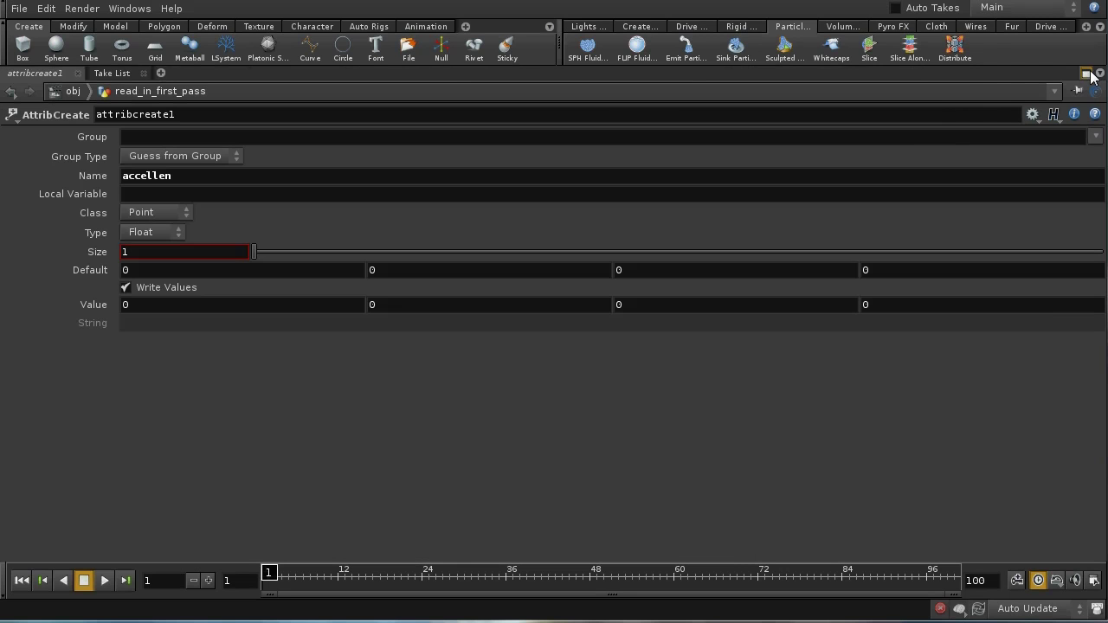
Start the Value expression as length(point("../file1",$PT,"accel",0).
left_click(163, 307)
type("le")
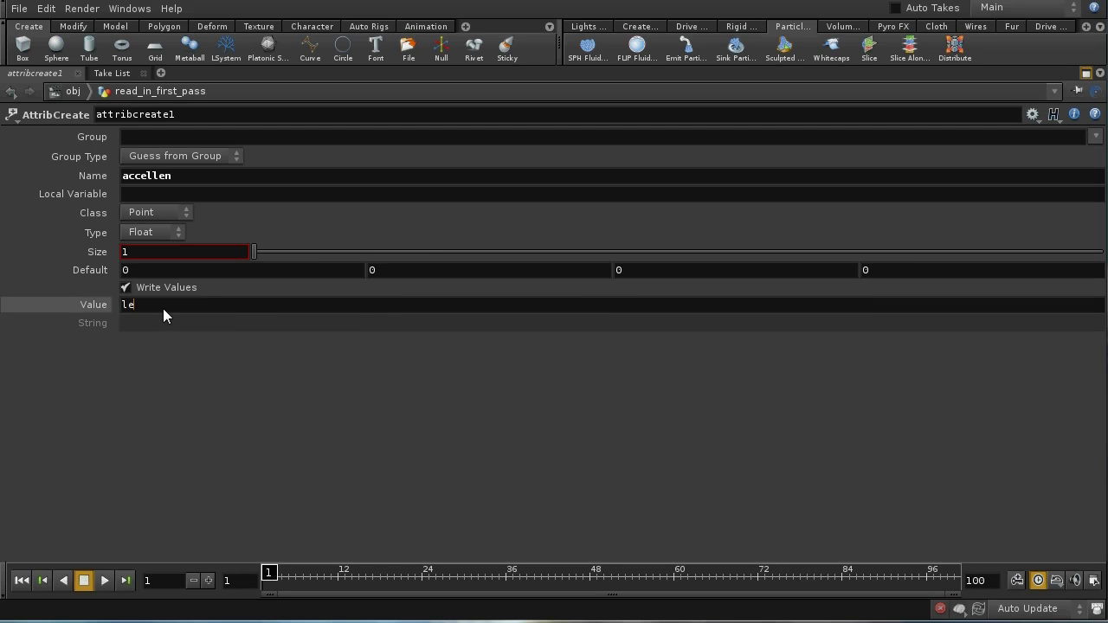
type("ngth(")
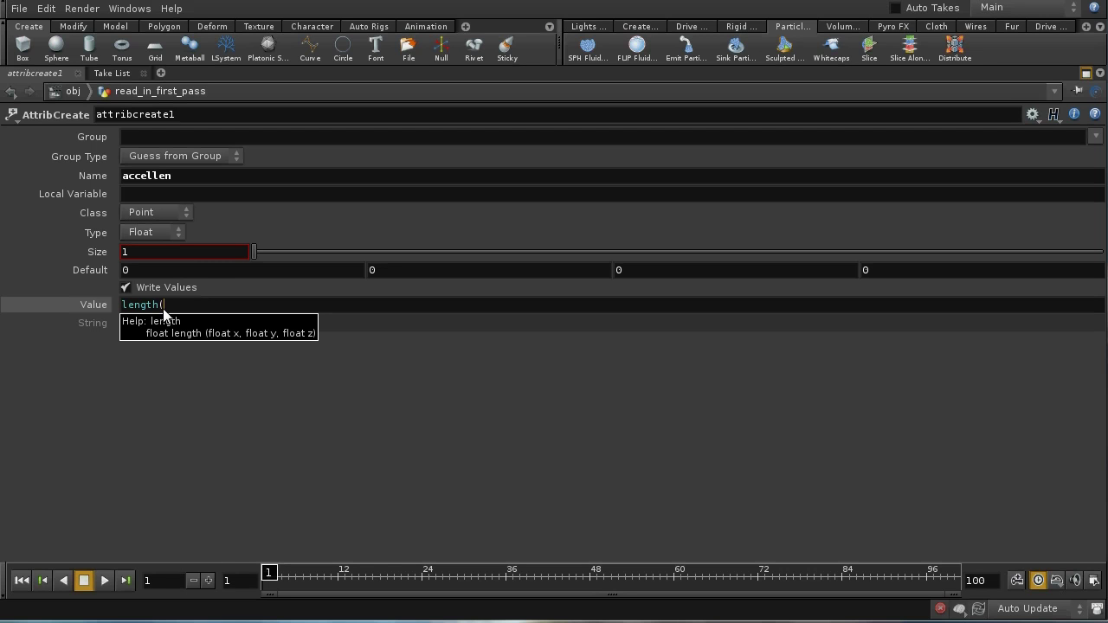
type("point")
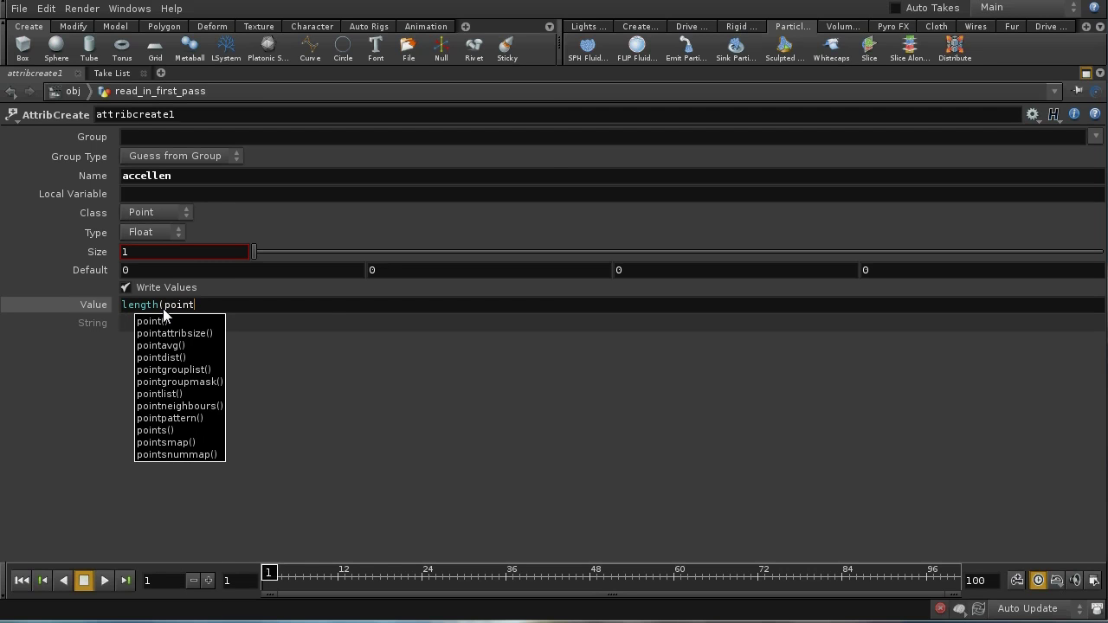
type("(")
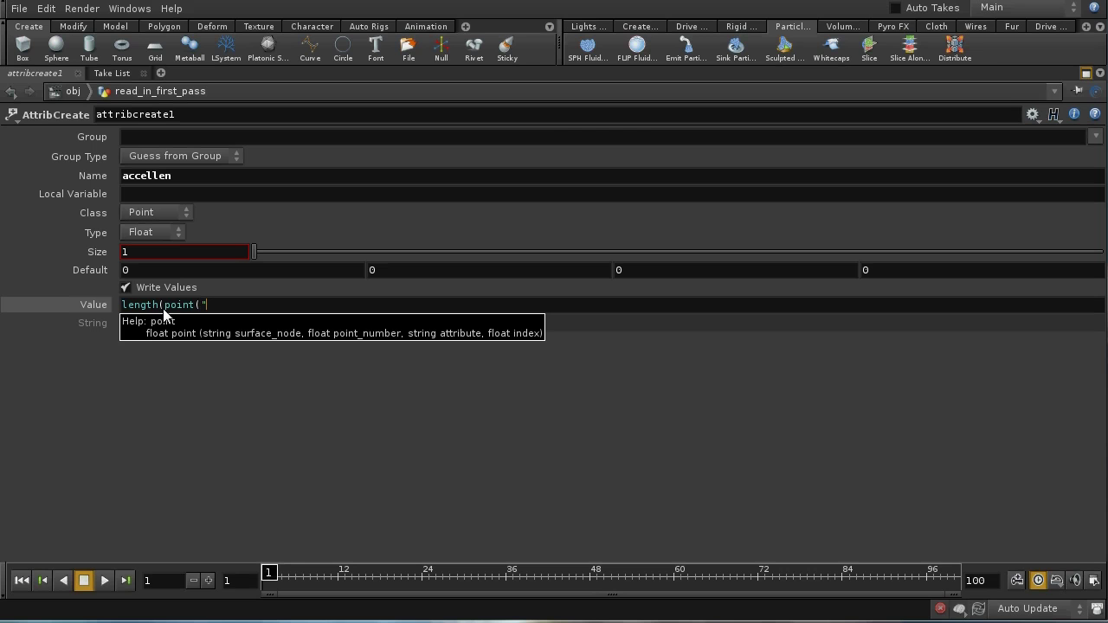
type("\"../")
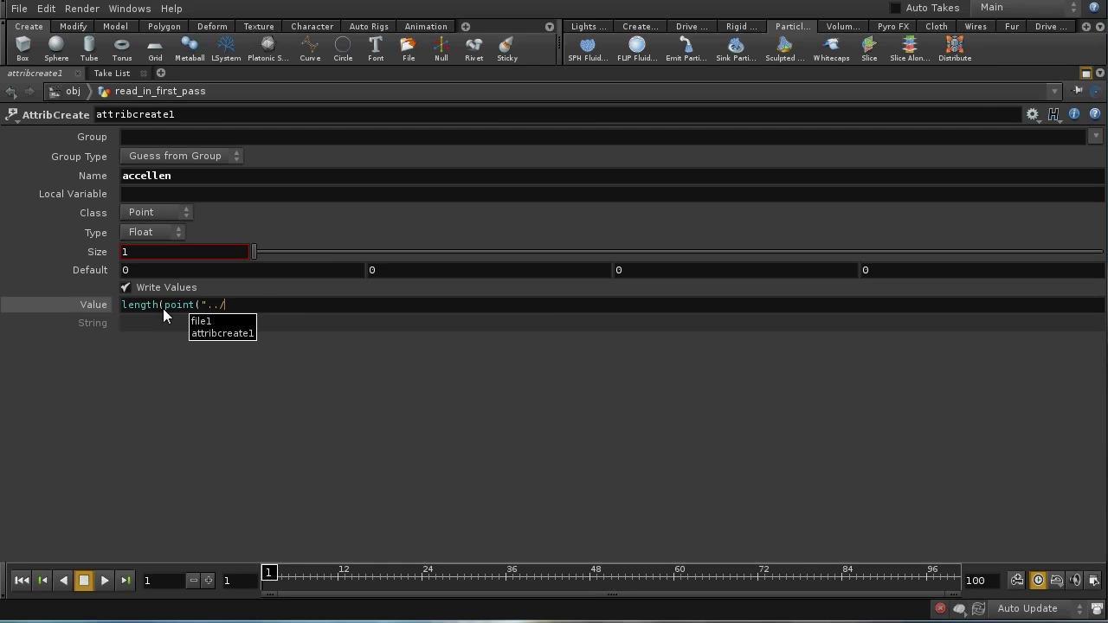
key("Return")
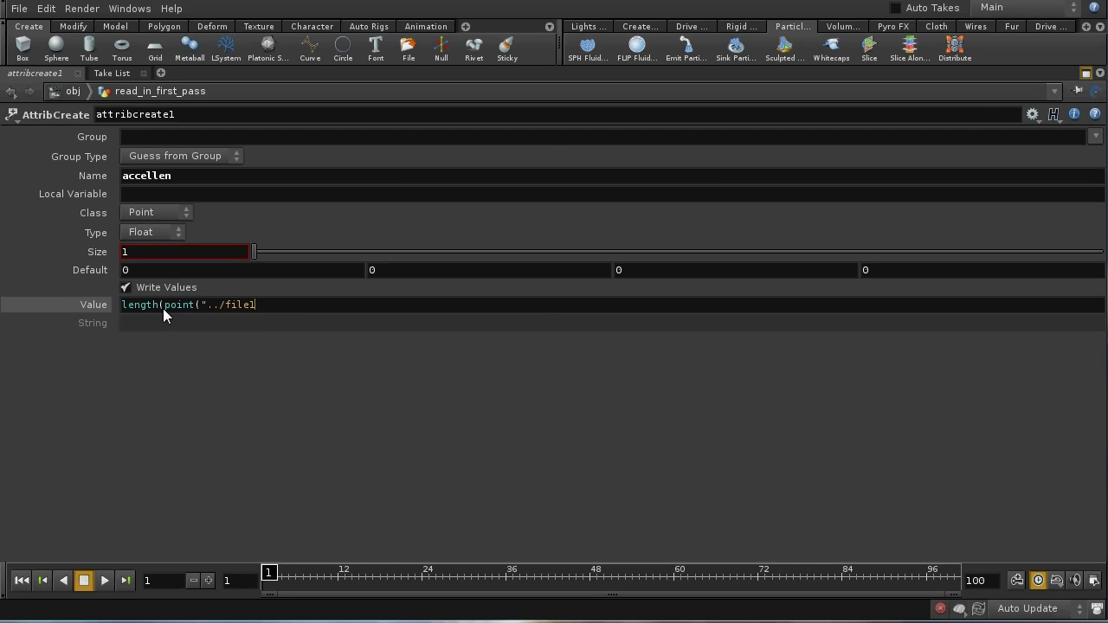
type("\",")
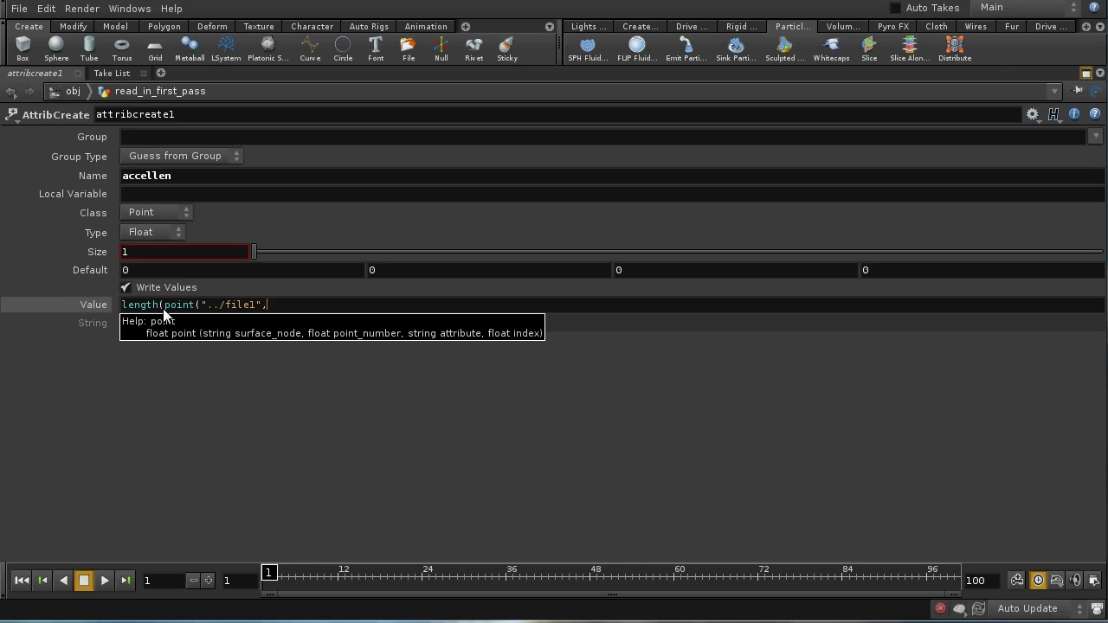
type("\"")
key("BackSpace")
type("$PT,\"accel\",0),")
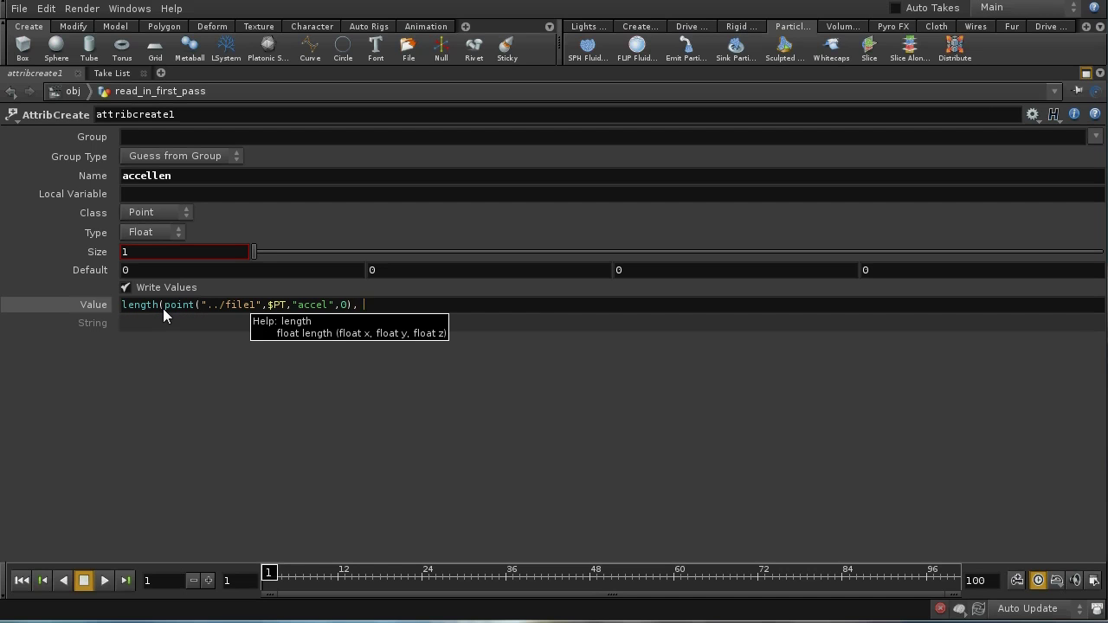
Duplicate the point() call for a second term reading accel component 1.
key("Left")
key("Left")
key("Left")
key("Right")
key("shift+Left")
key("shift+Left")
key("shift+Left")
key("shift+Left")
key("shift+Left")
key("shift+Left")
key("shift+Left")
key("shift+Left")
key("shift+Left")
key("shift+Left")
key("shift+Left")
key("shift+Left")
key("shift+Left")
key("shift+Left")
key("shift+Left")
key("shift+Left")
key("shift+Left")
key("shift+Left")
key("shift+Left")
key("shift+Left")
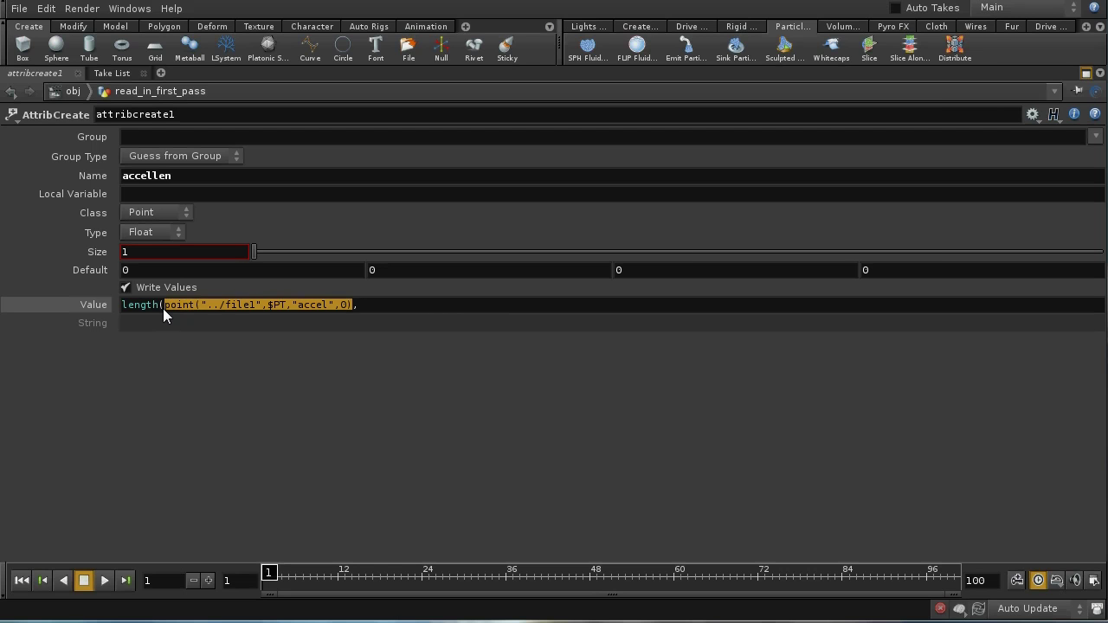
key("Left")
key("End")
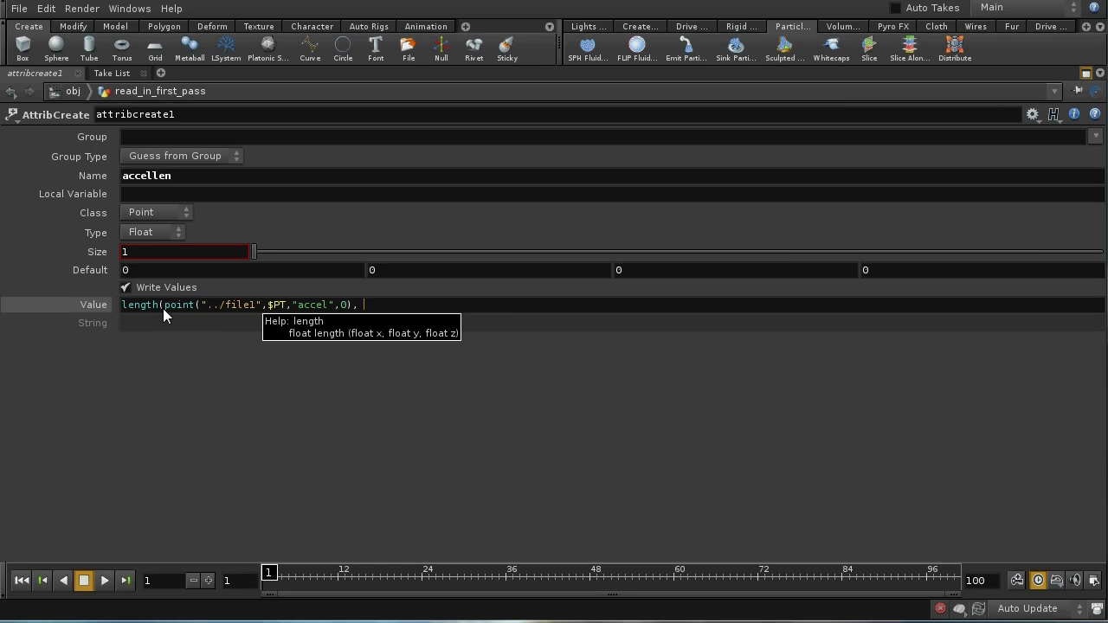
type("point(\"../file1\",$PT,\"accel\",0)")
key("Left")
key("BackSpace")
type("1")
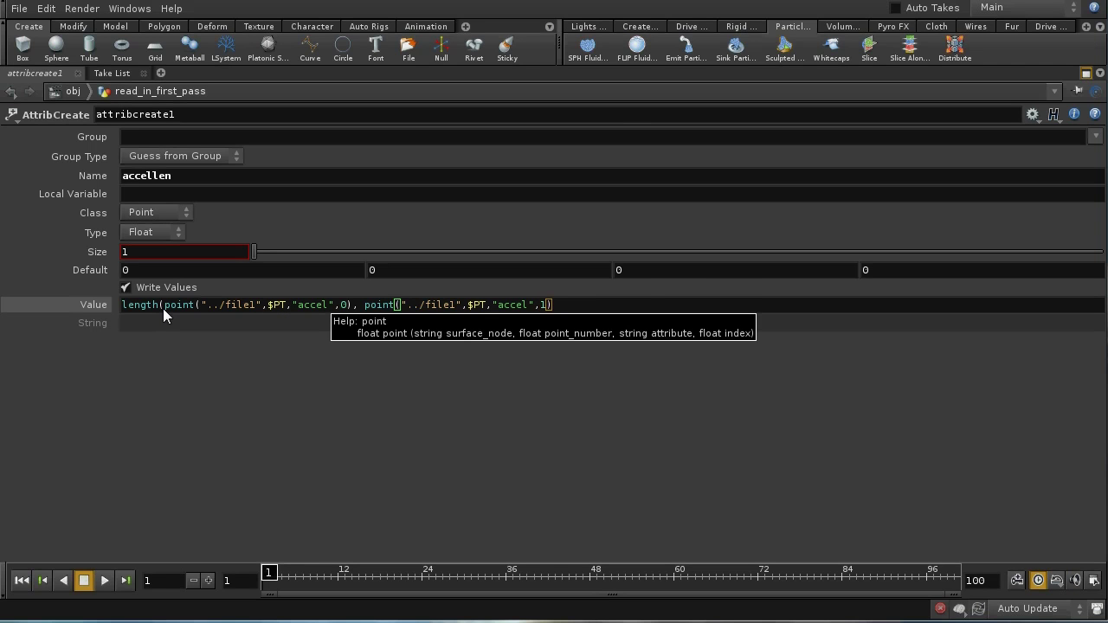
key("Right")
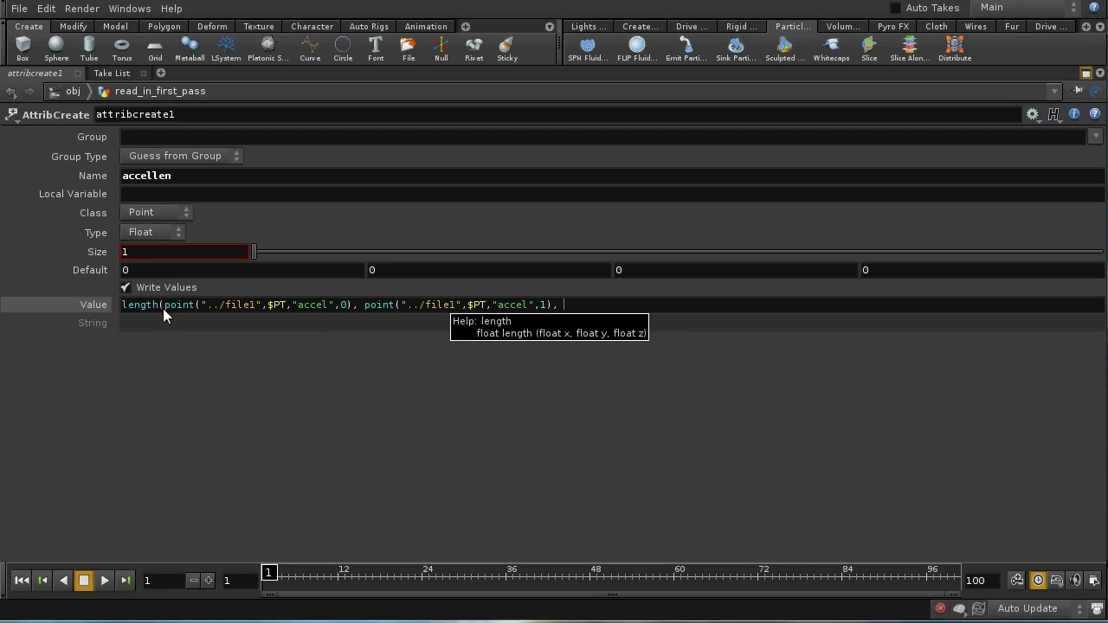
Add a third point() term for accel component 2 and commit the expression.
type("point(\"../file1\",$PT,\"accel\",0)")
key("Left")
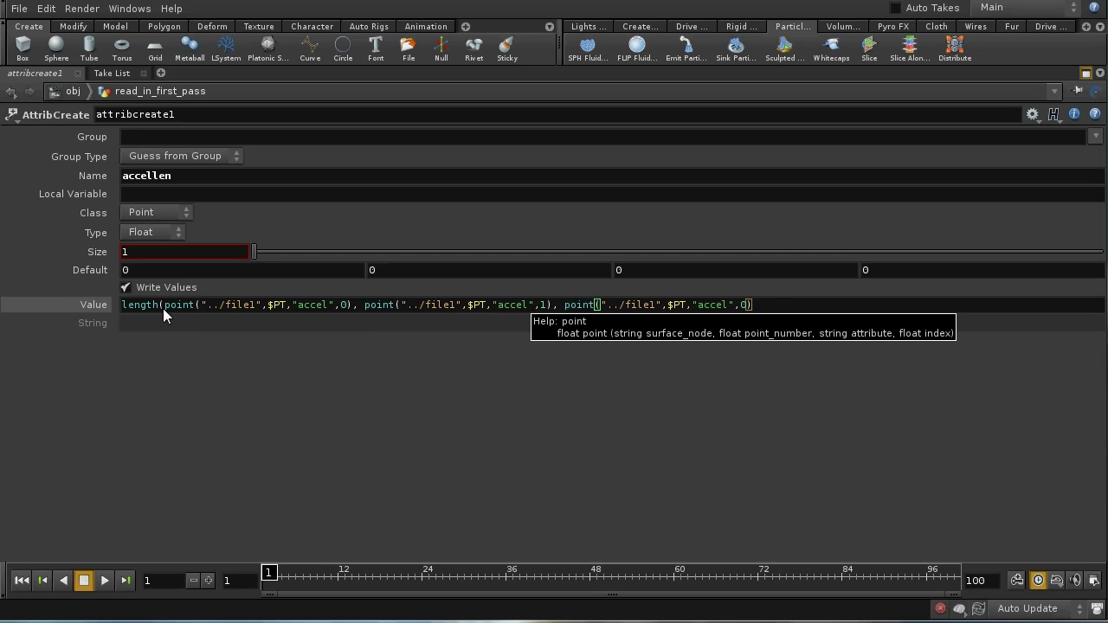
key("BackSpace")
type("2")
key("Right")
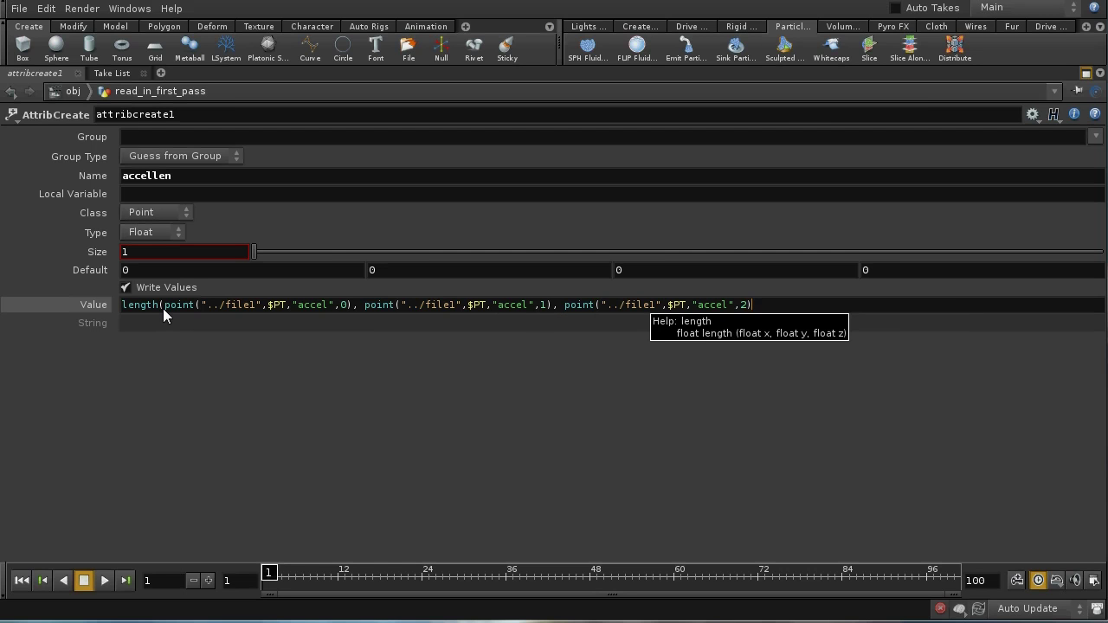
key("Return")
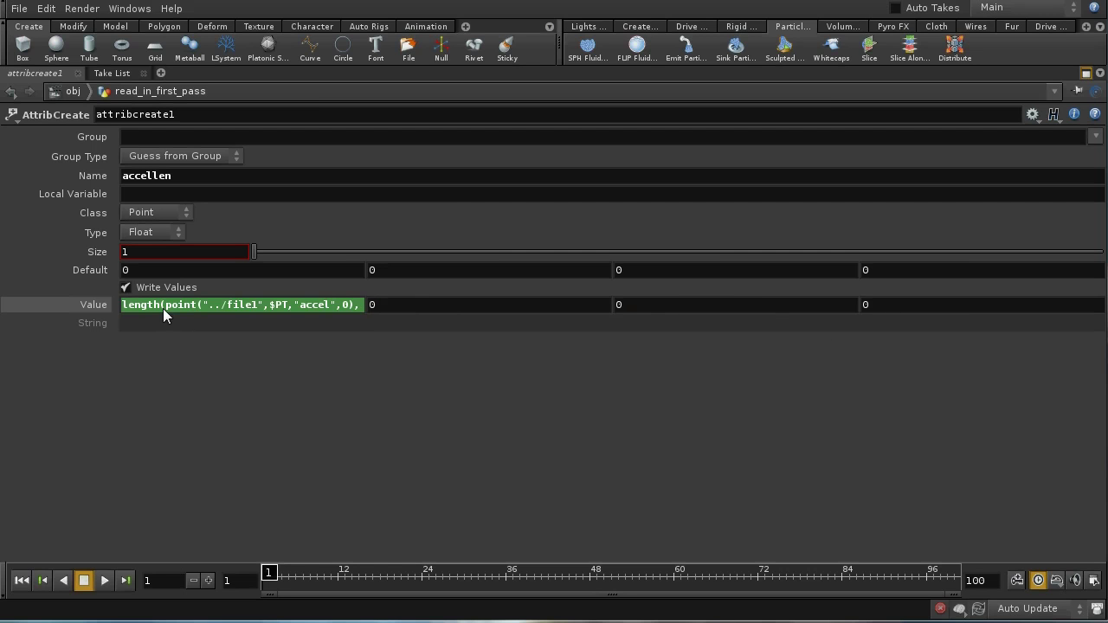
Inspect accellen values in the spreadsheet at frame 5, then return to frame 1.
left_click(95, 304)
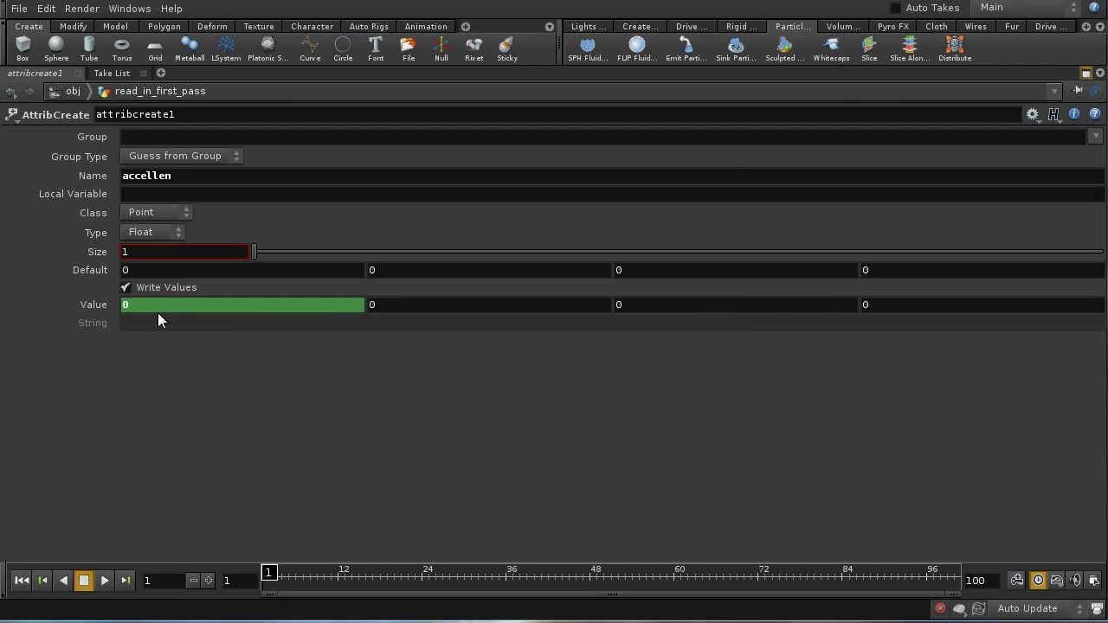
left_click(1085, 74)
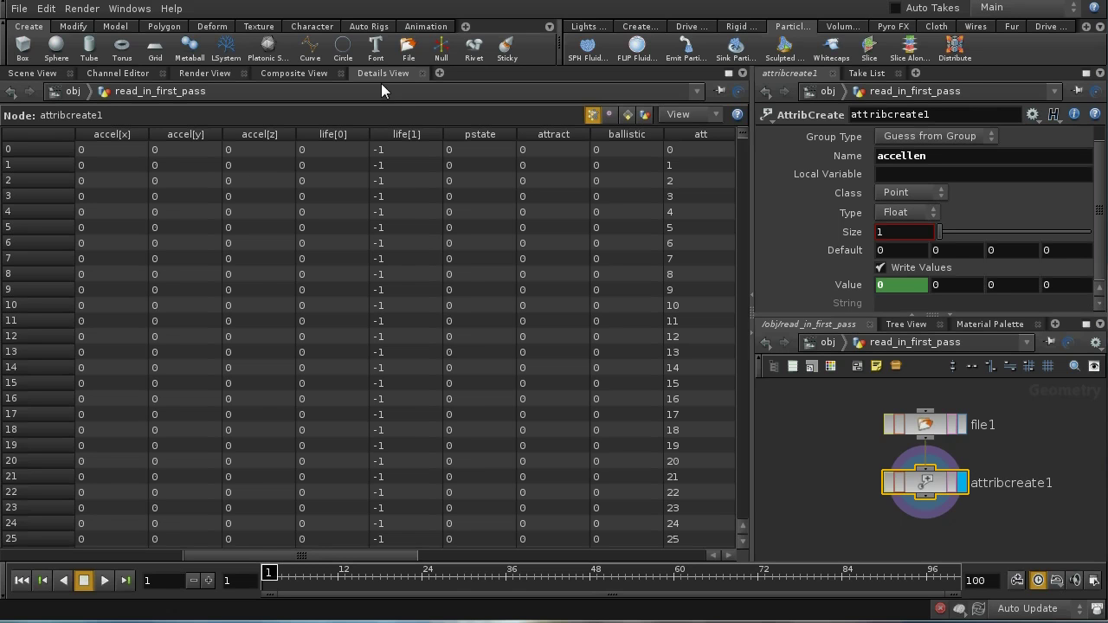
left_click(498, 560)
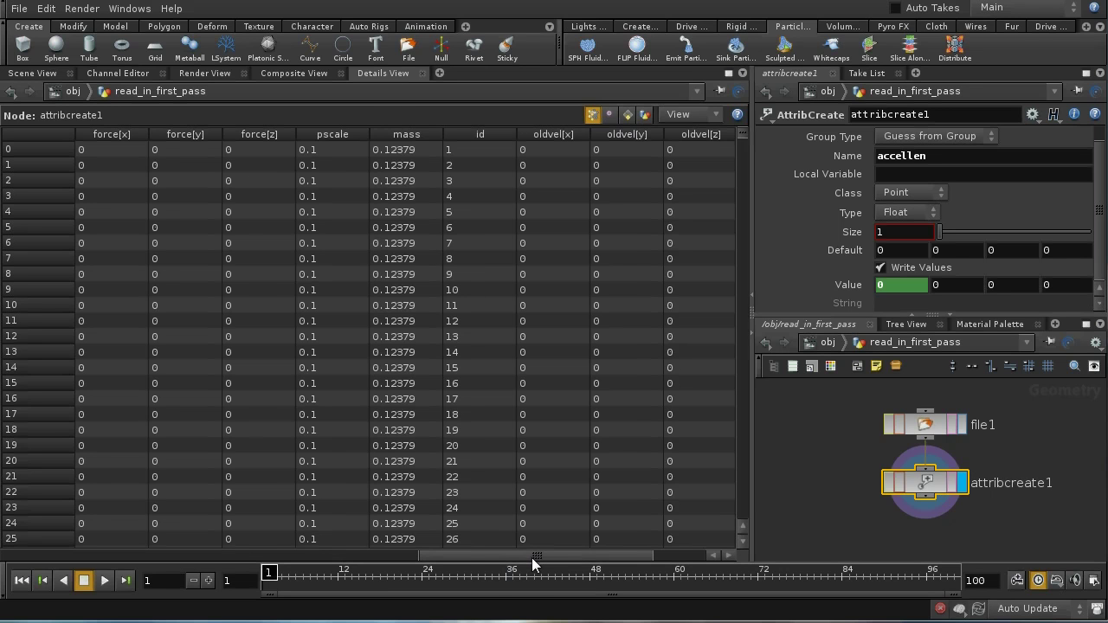
left_click_drag(497, 560, 551, 560)
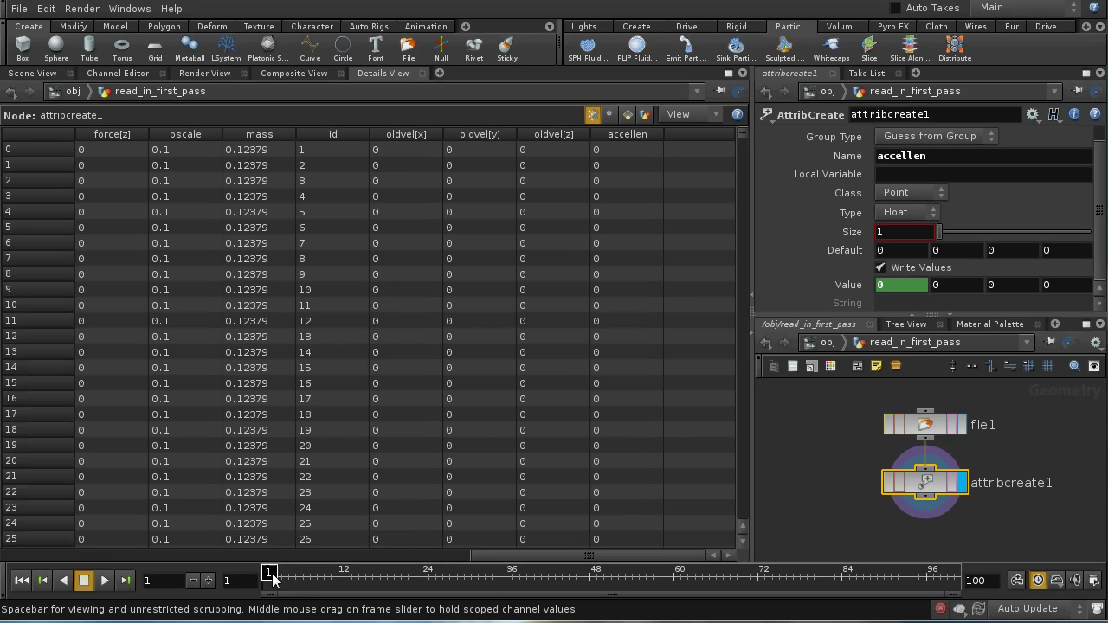
left_click_drag(273, 578, 288, 577)
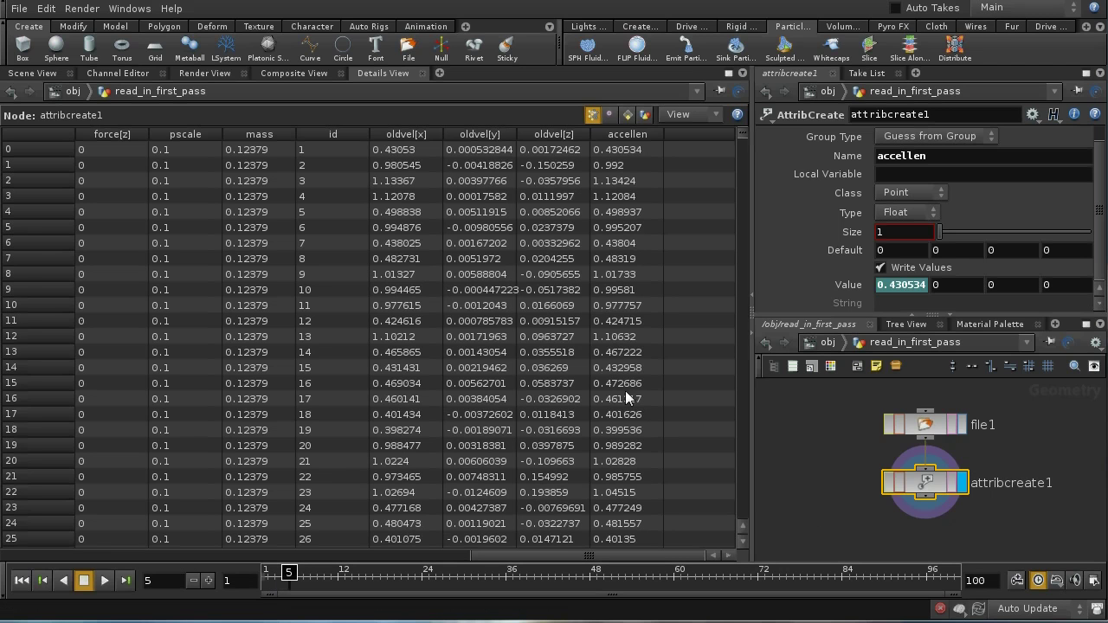
mouse_move(744, 133)
left_mouse_down()
mouse_move(750, 532)
mouse_move(728, 138)
left_mouse_up()
left_click_drag(290, 572, 268, 572)
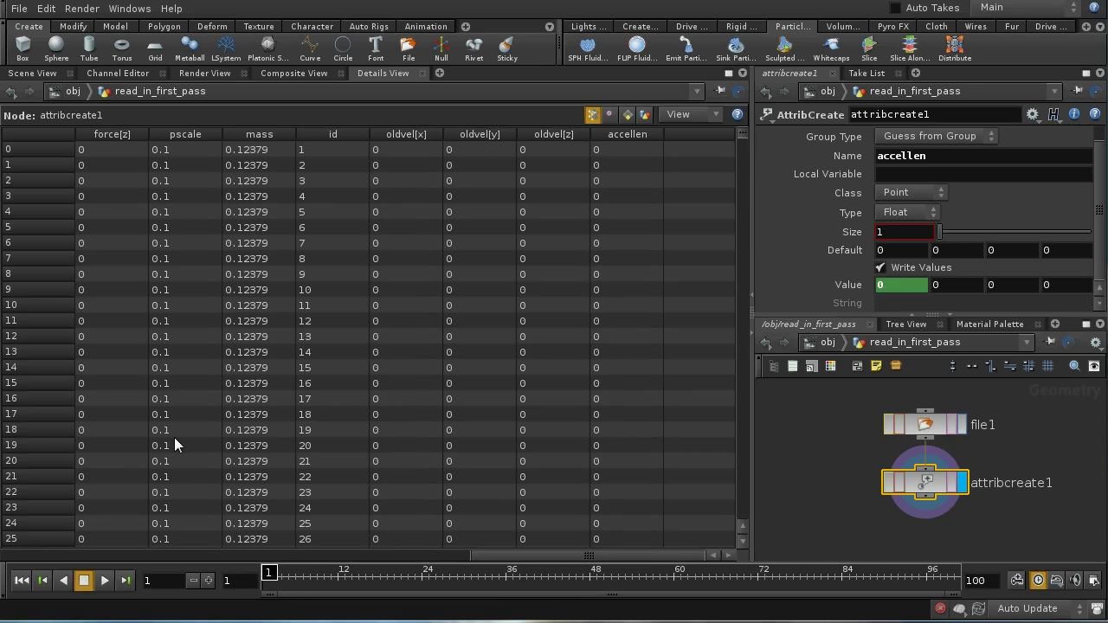
Back in the 3D view, add a Delete node, delete1, below attribcreate1 and display it.
left_click(45, 73)
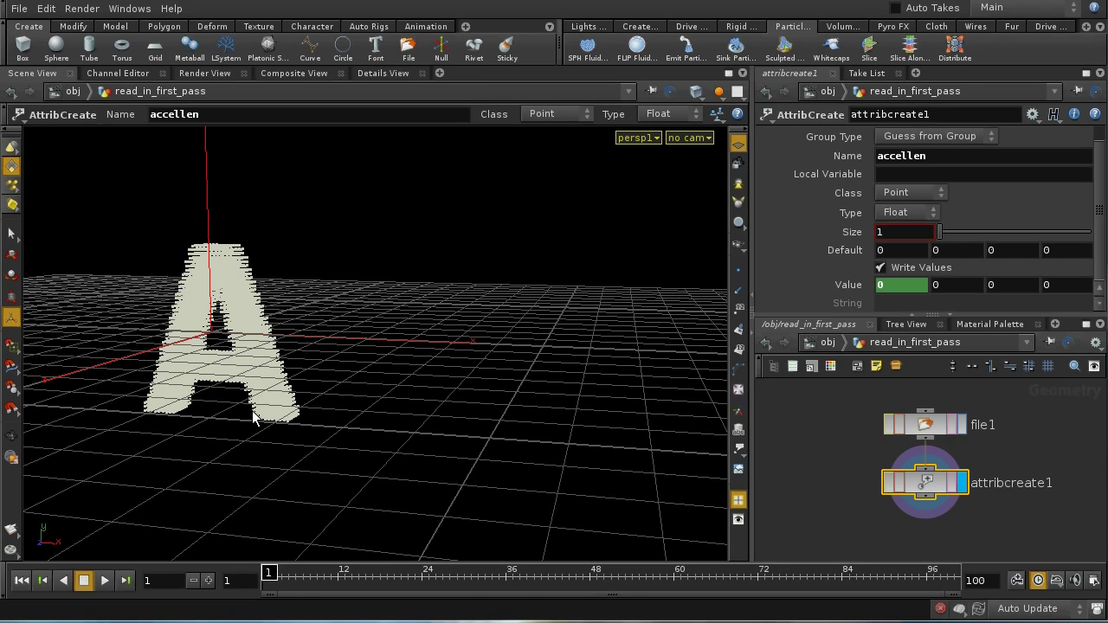
middle_click_drag(860, 509, 848, 452)
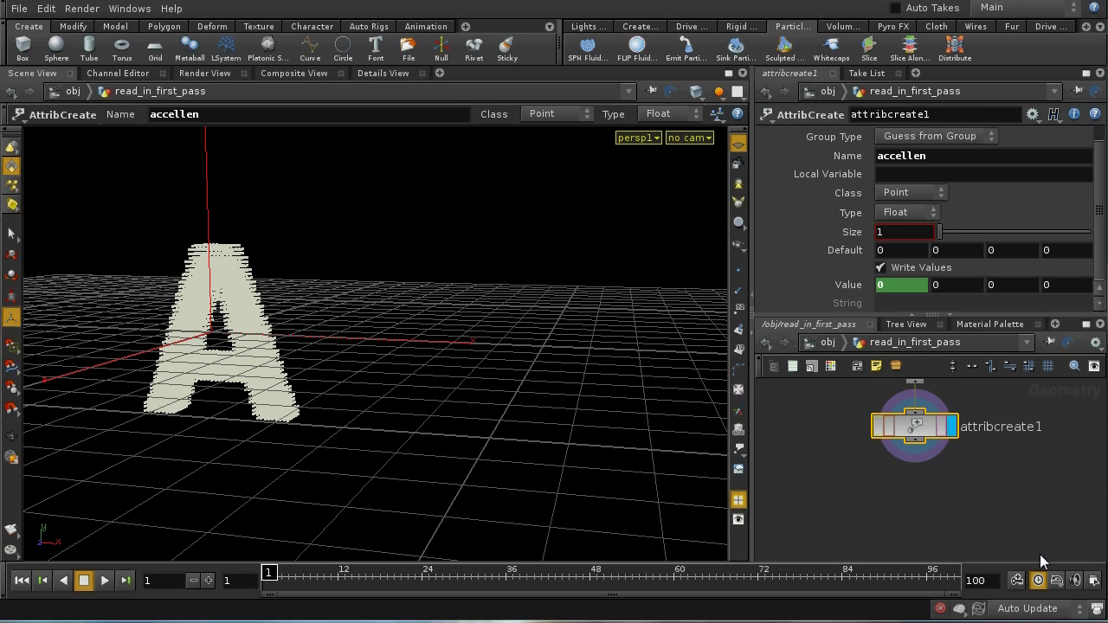
key("Tab")
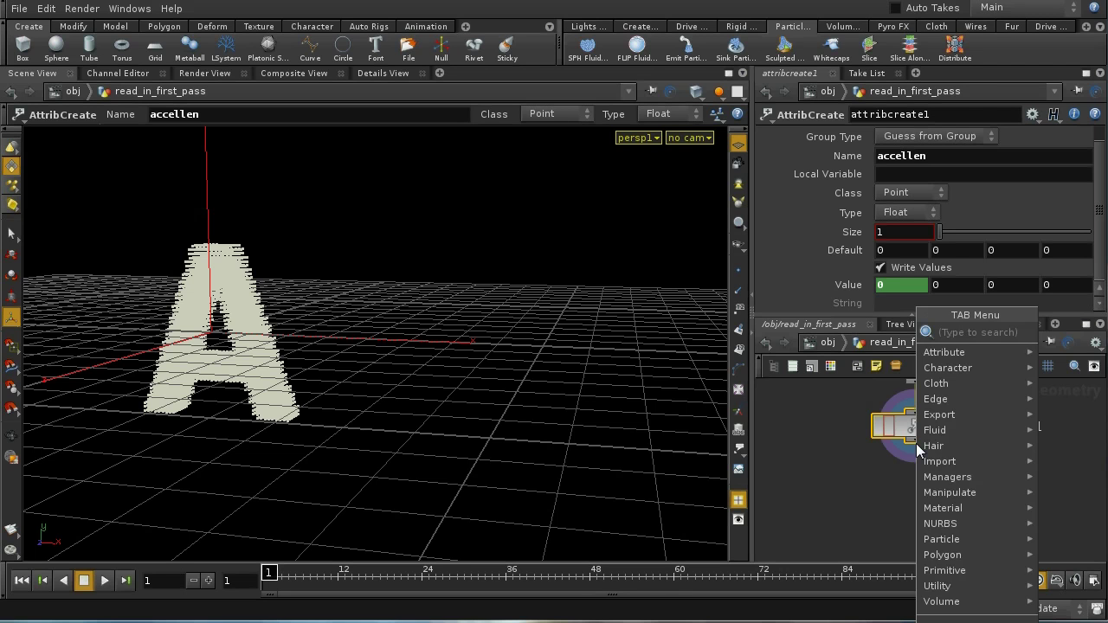
type("Delete")
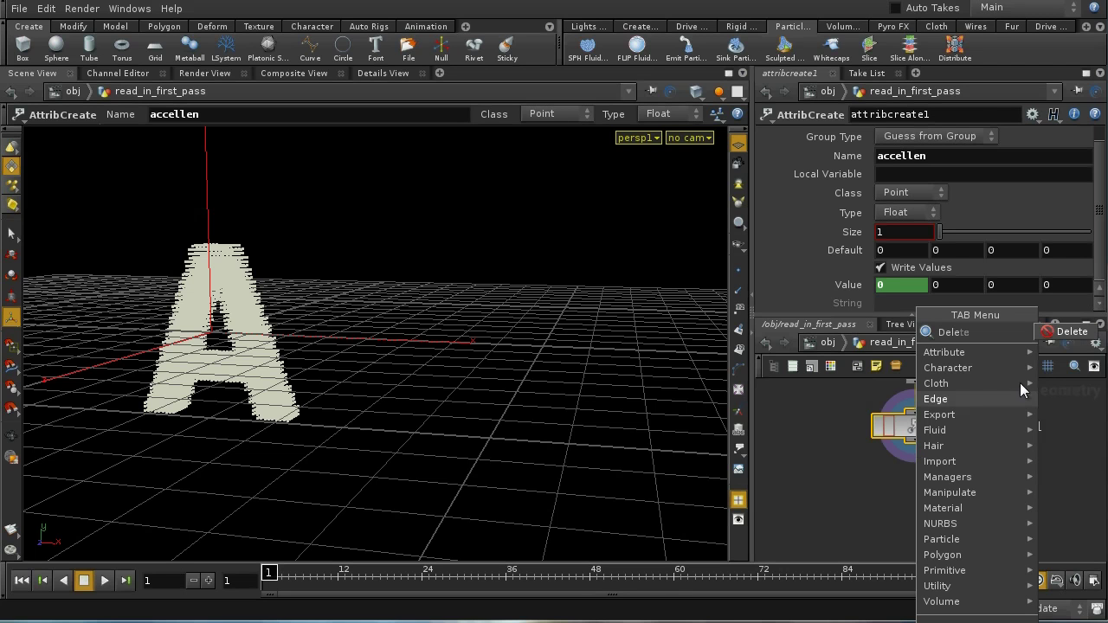
left_click(1067, 331)
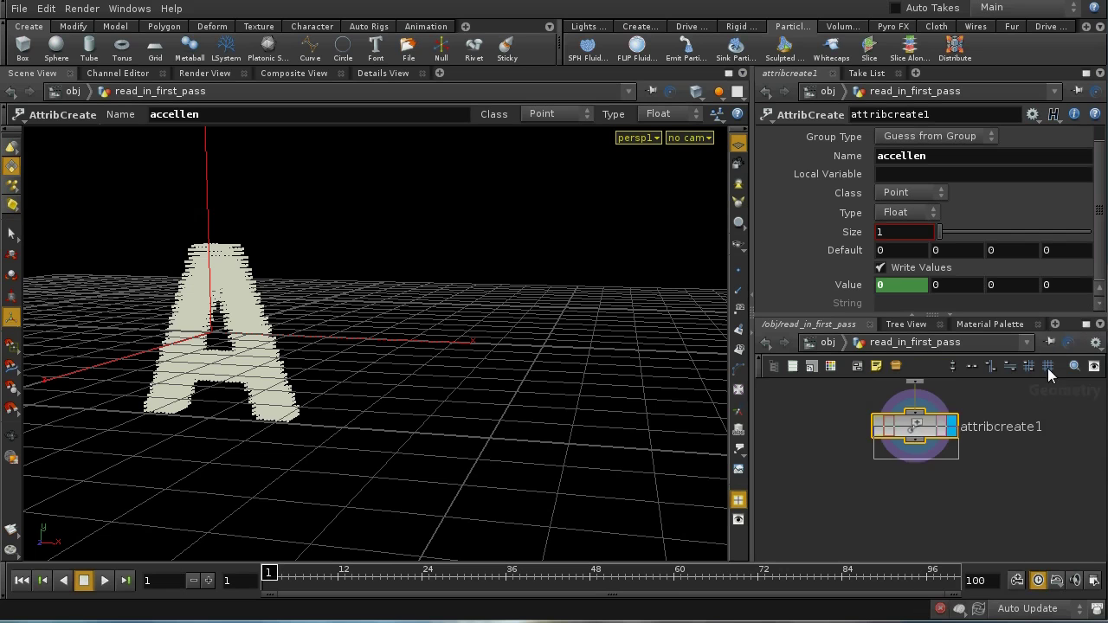
left_click(917, 491)
left_click(955, 492)
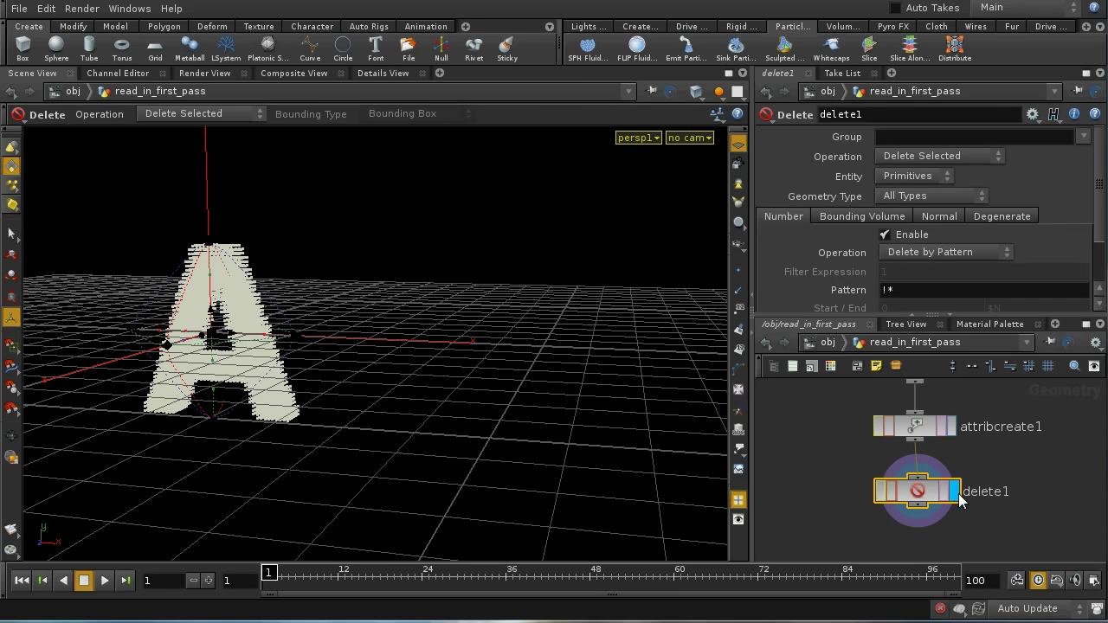
Set delete1 to Points, Delete by Expression $ACCELLEN > 3, Delete Non-Selected; check around frame 10.
left_click(911, 177)
left_click(915, 208)
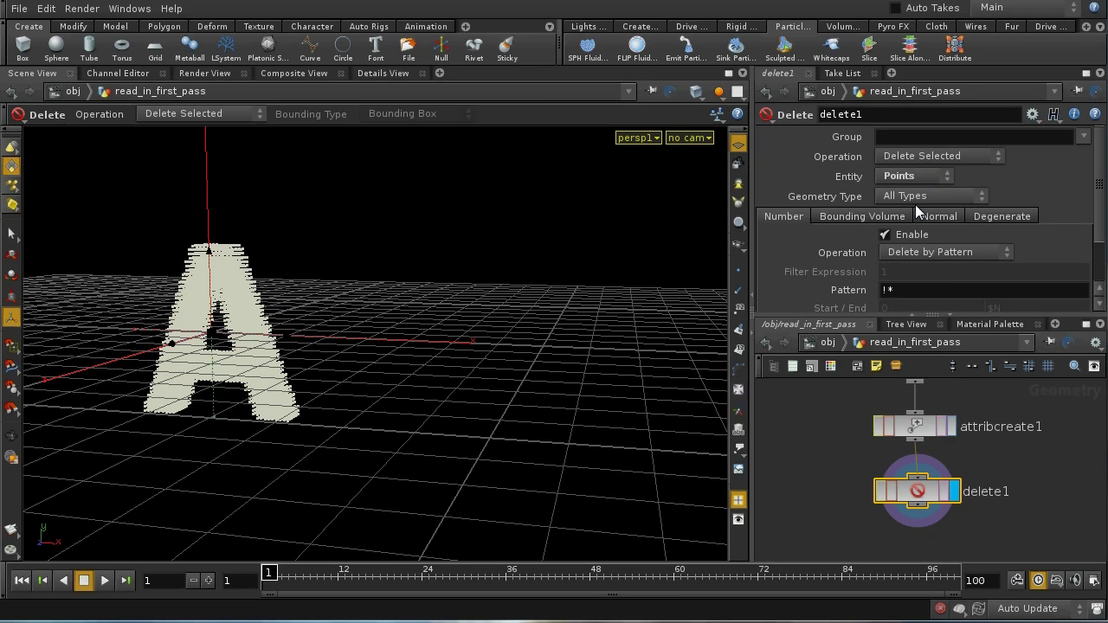
left_click(921, 250)
left_click(925, 299)
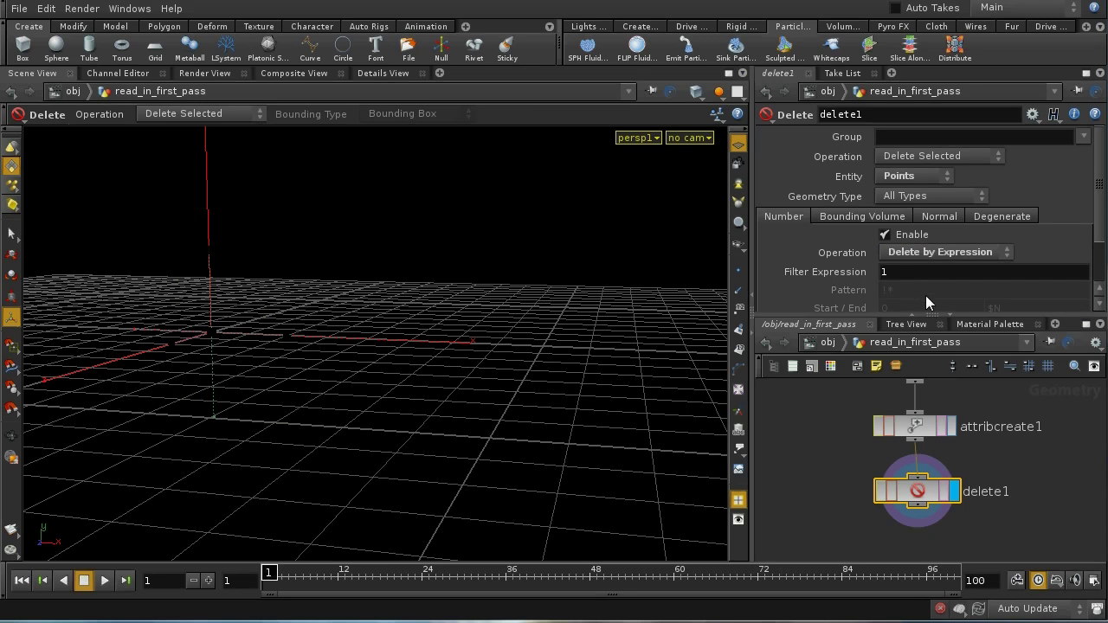
double_click(894, 272)
type("3")
key("Return")
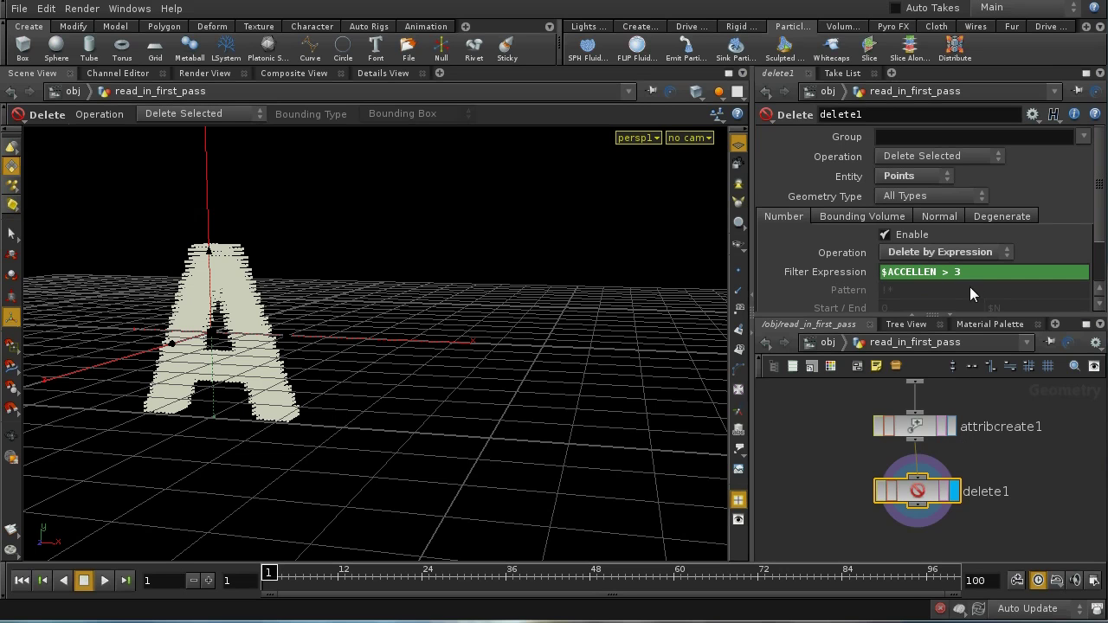
left_click(918, 156)
left_click(921, 187)
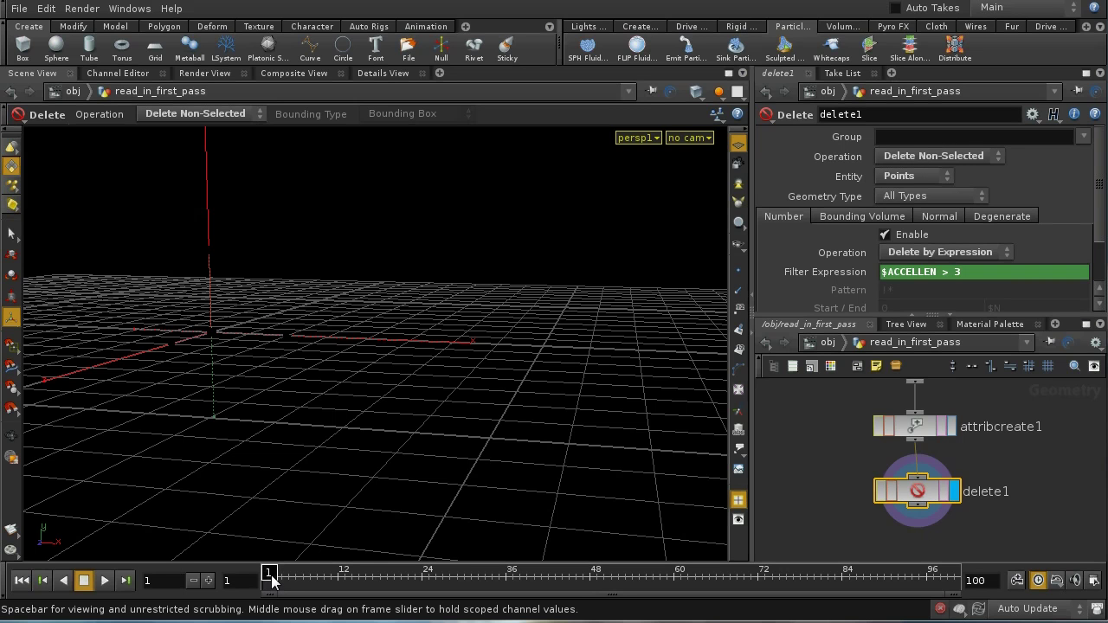
left_click_drag(271, 580, 248, 611)
At /obj, add a Geometry object and rename it empty.
left_click(824, 342)
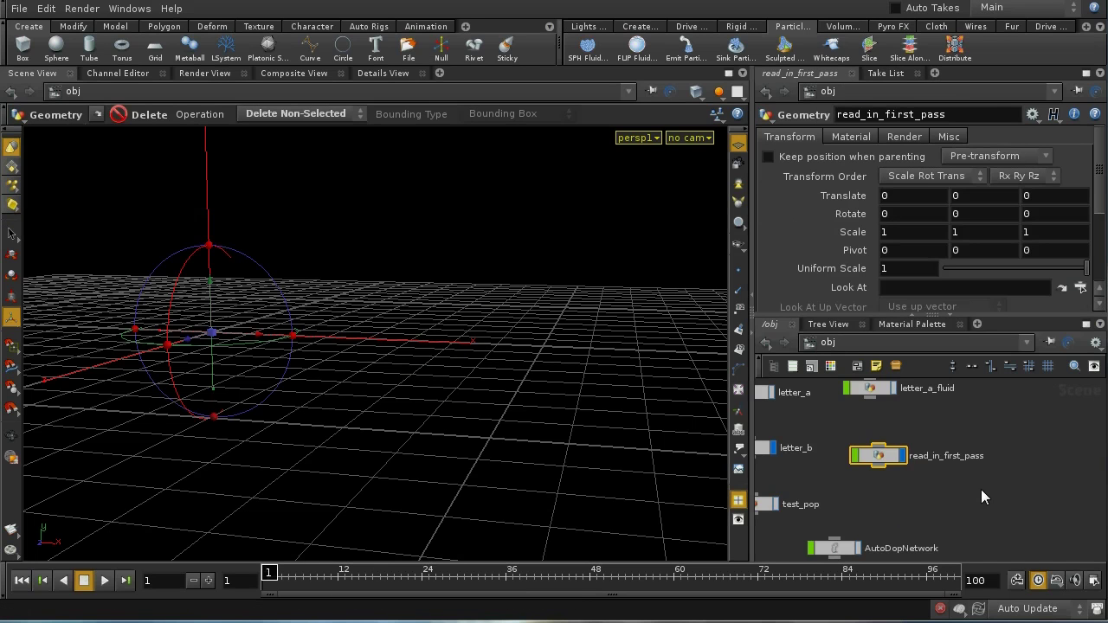
middle_click_drag(982, 492, 918, 528)
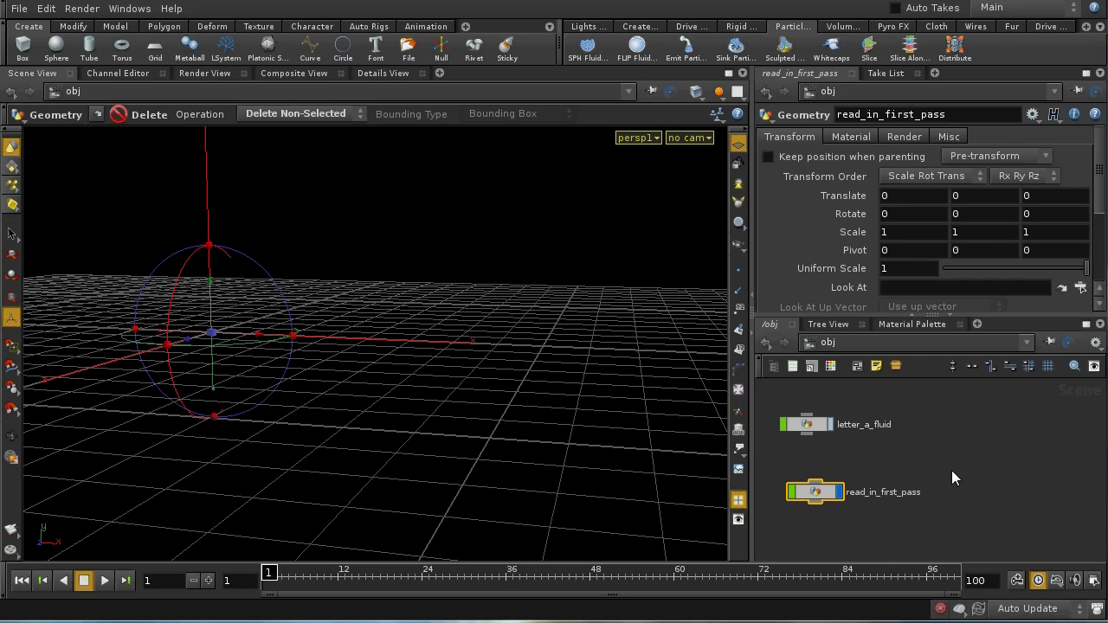
key("Tab")
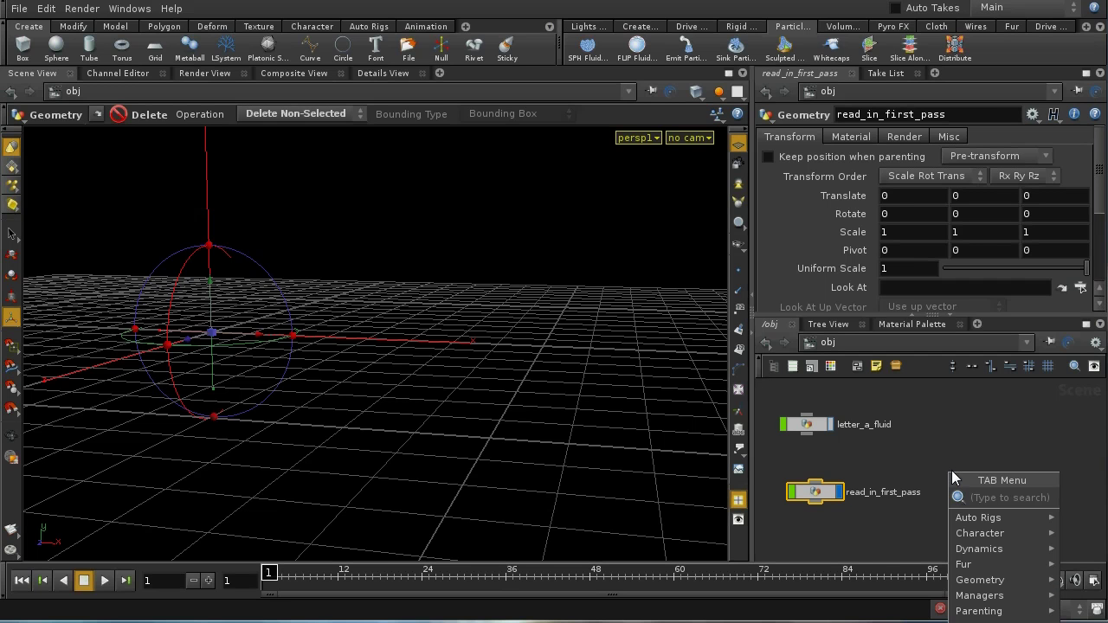
type("Geometry")
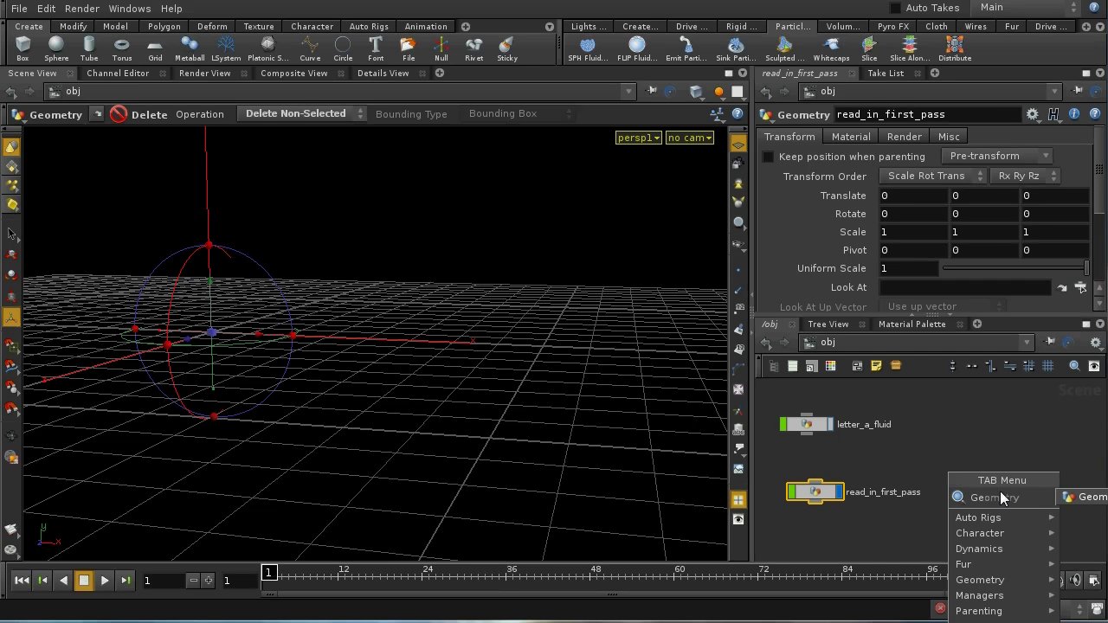
left_click(1078, 497)
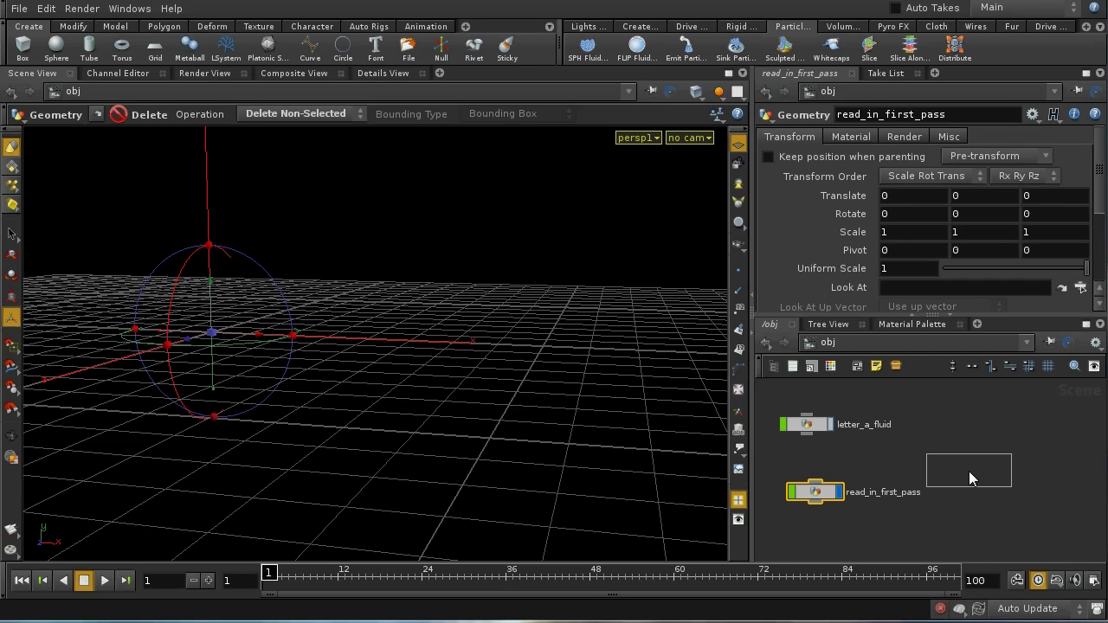
left_click(966, 463)
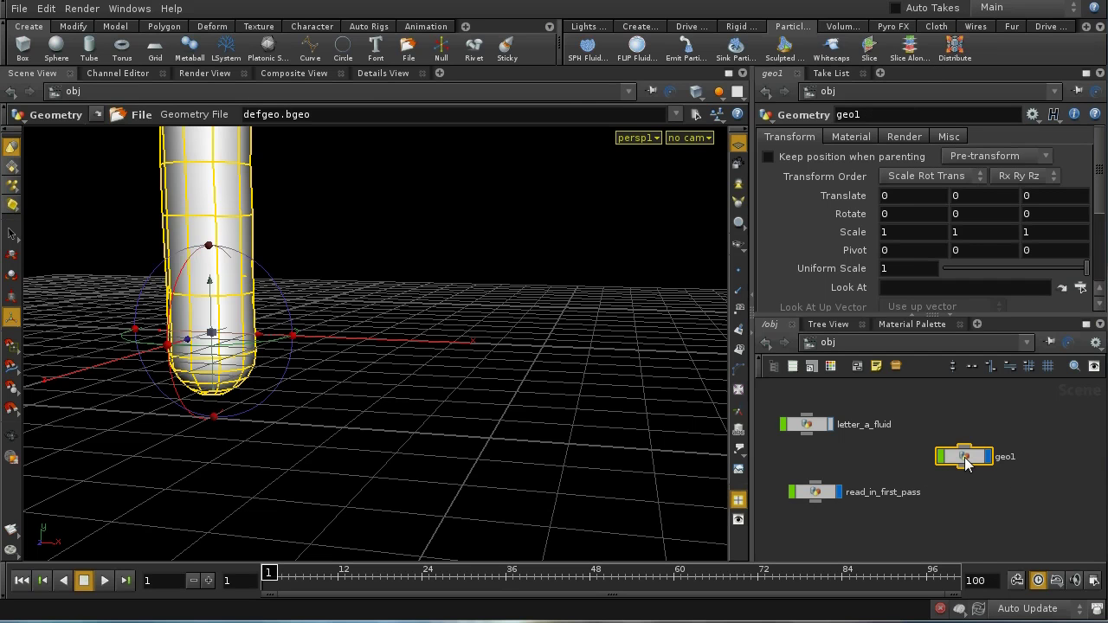
double_click(904, 121)
type("emp")
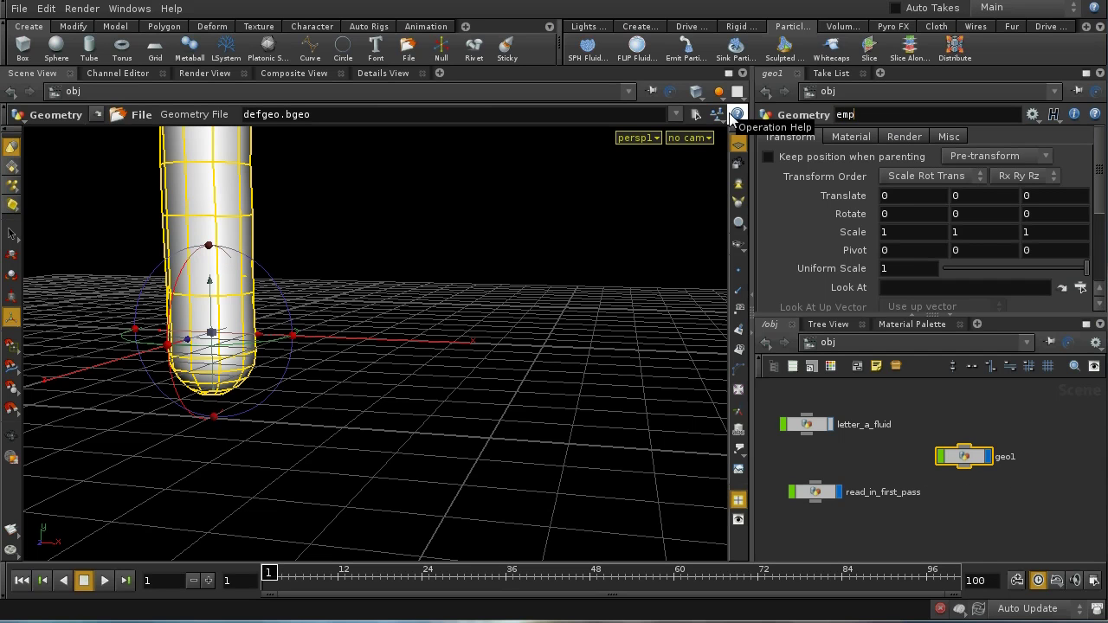
type("ty")
key("Return")
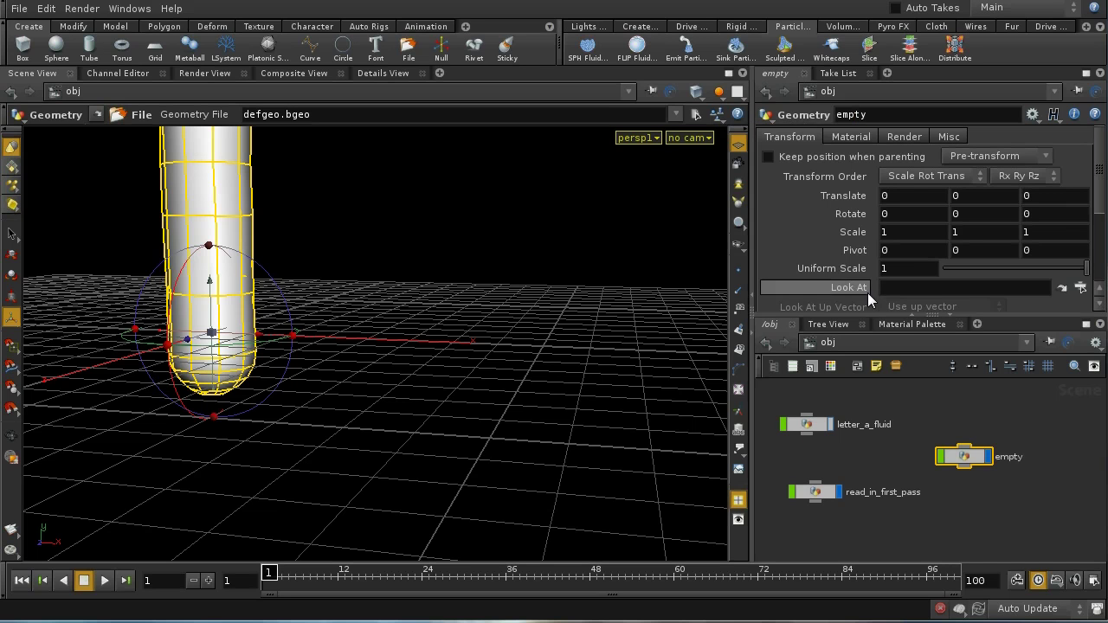
Inside empty, replace the default file1 node with a null1 node, then return to /obj.
double_click(957, 462)
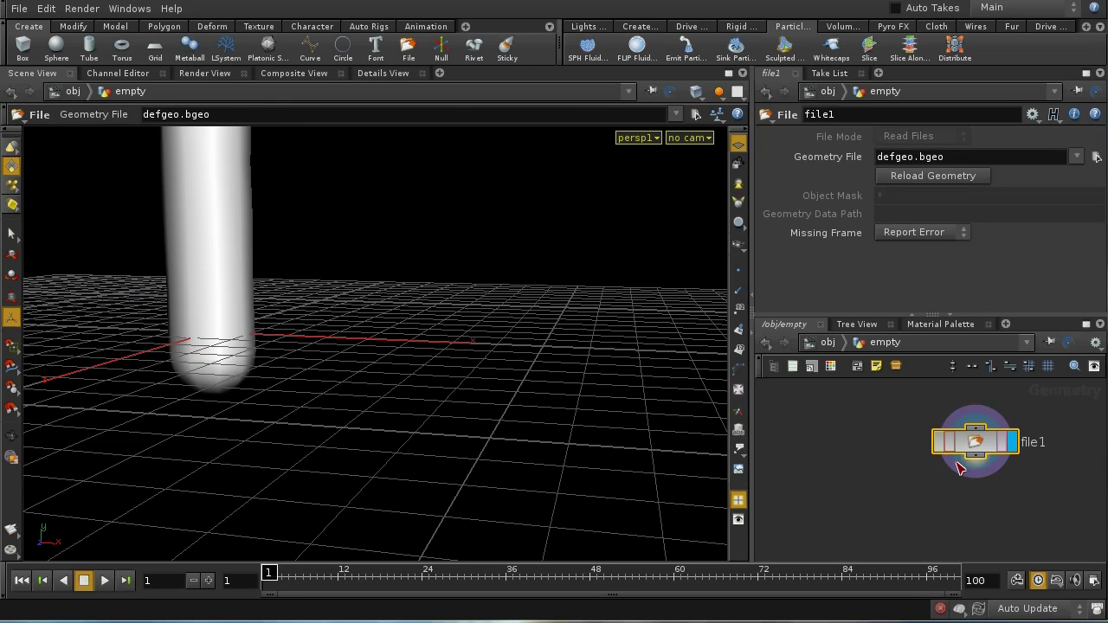
left_click(974, 446)
key("Delete")
key("Tab")
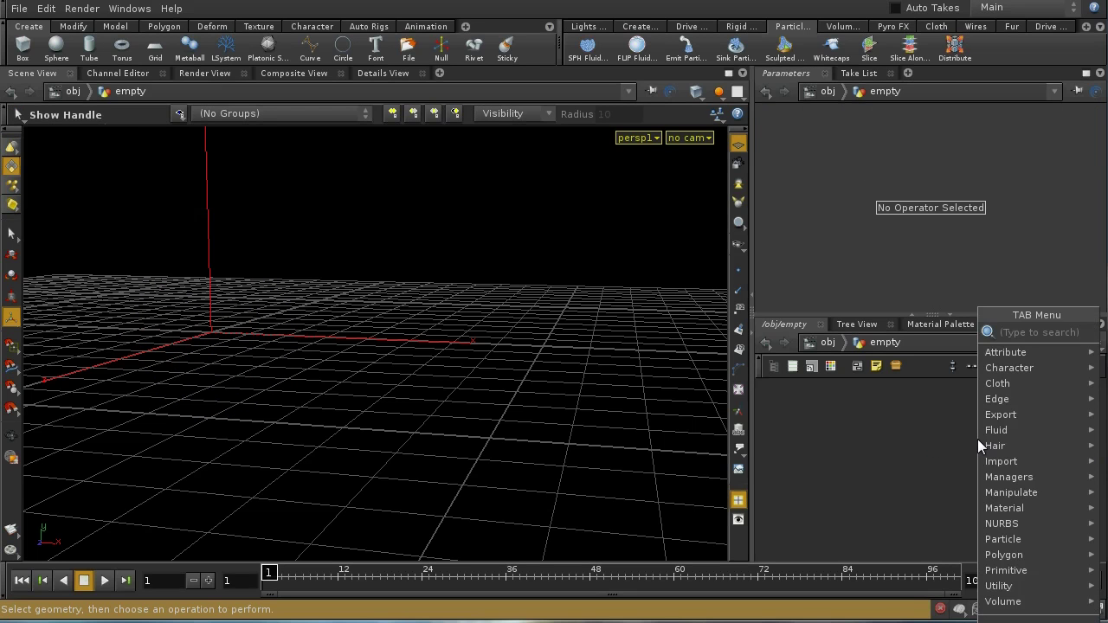
type("Null")
key("Return")
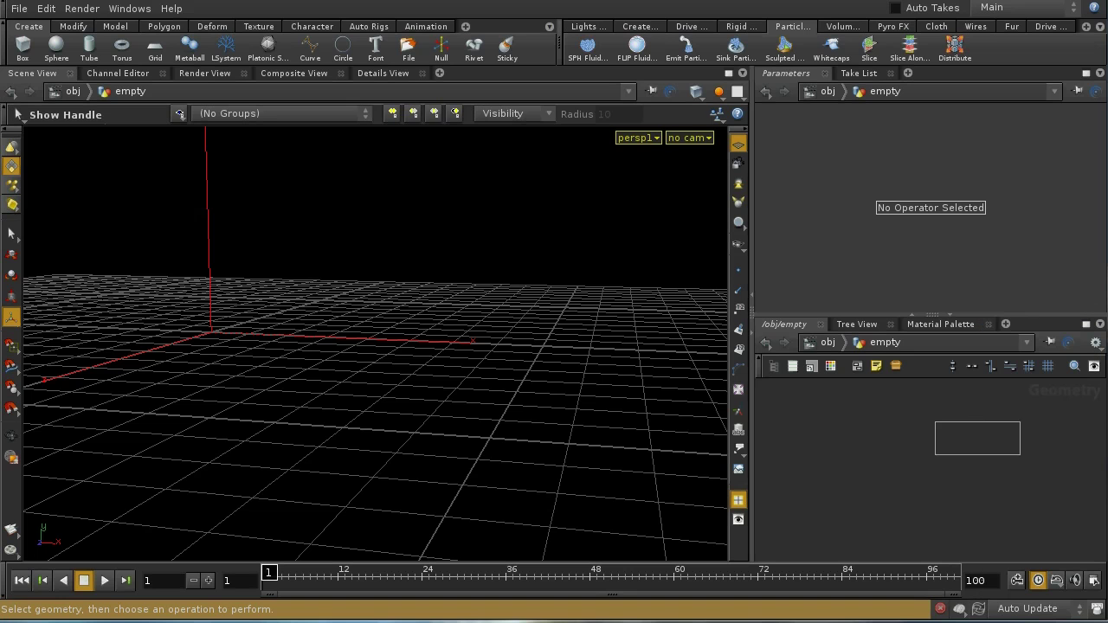
left_click(950, 443)
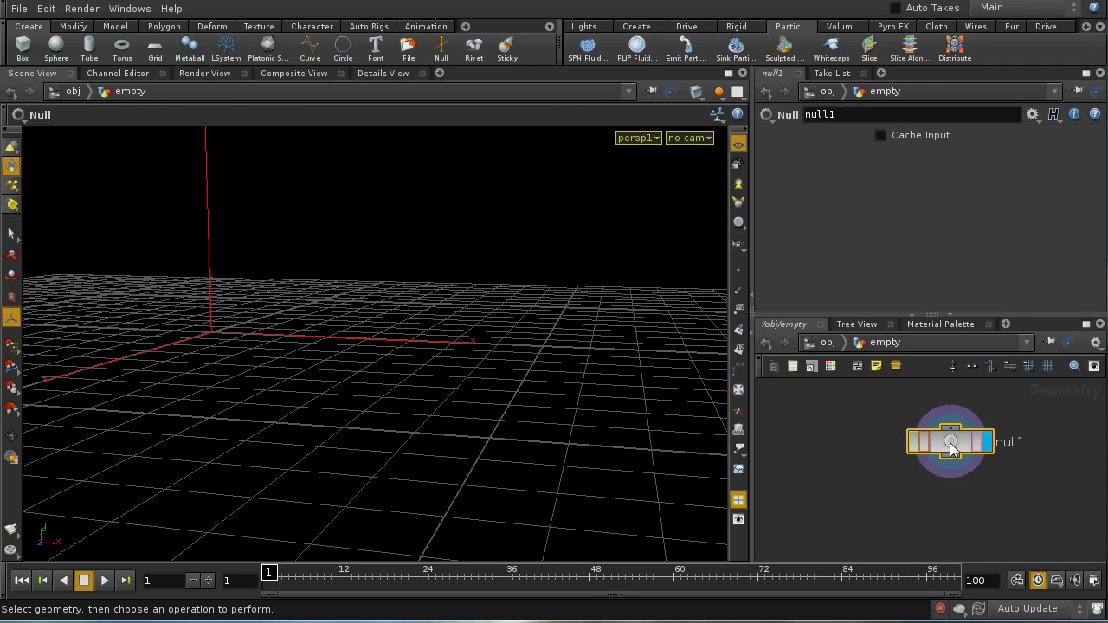
left_click(824, 342)
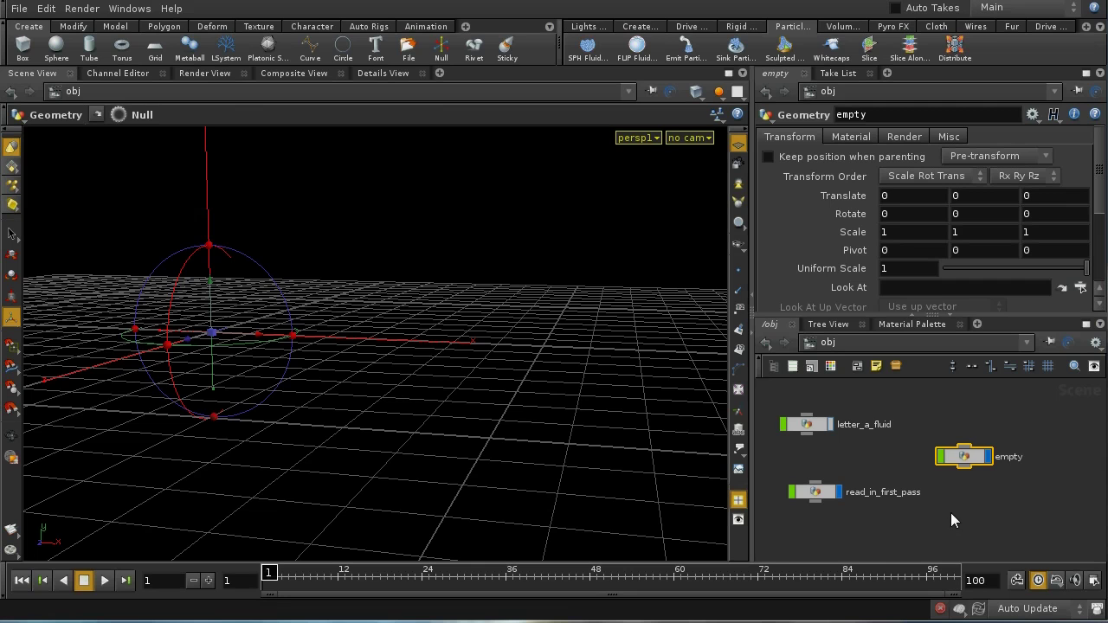
middle_click_drag(873, 533, 903, 511)
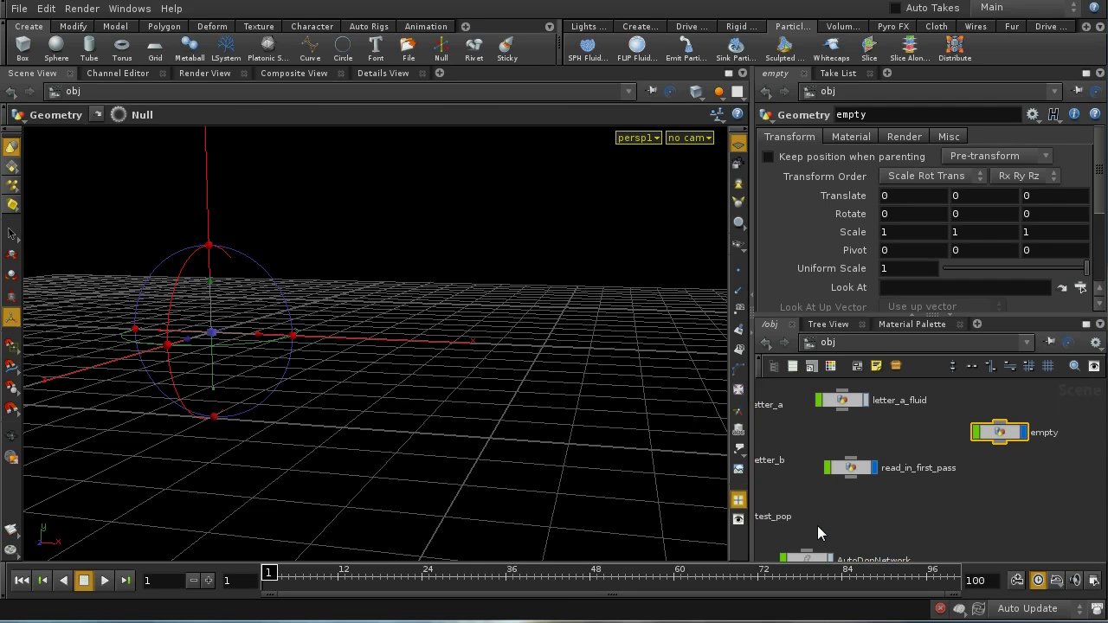
middle_click_drag(817, 525, 975, 491)
middle_click_drag(920, 456, 940, 507)
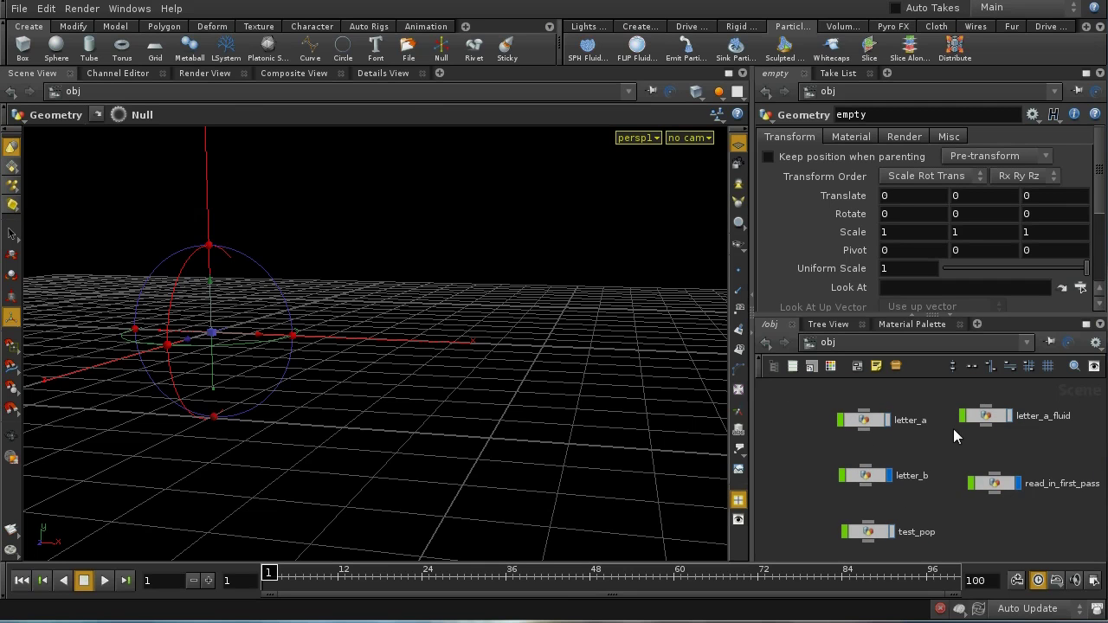
middle_click_drag(996, 535, 925, 447)
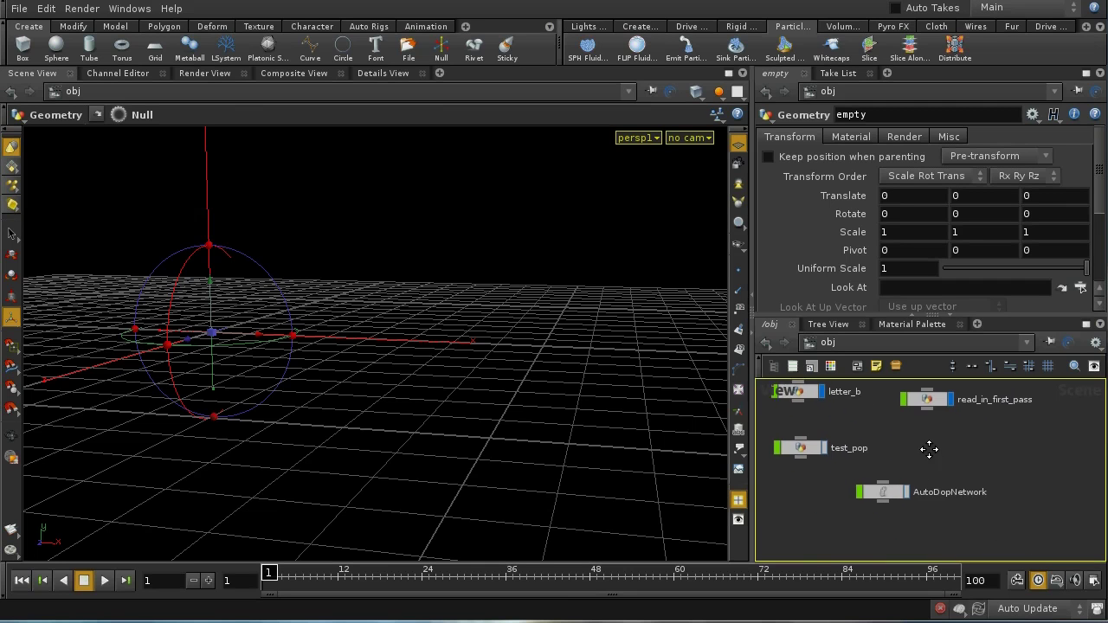
Create a new simulation network and name it SplashDopNetwork.
left_click(959, 609)
left_click(959, 609)
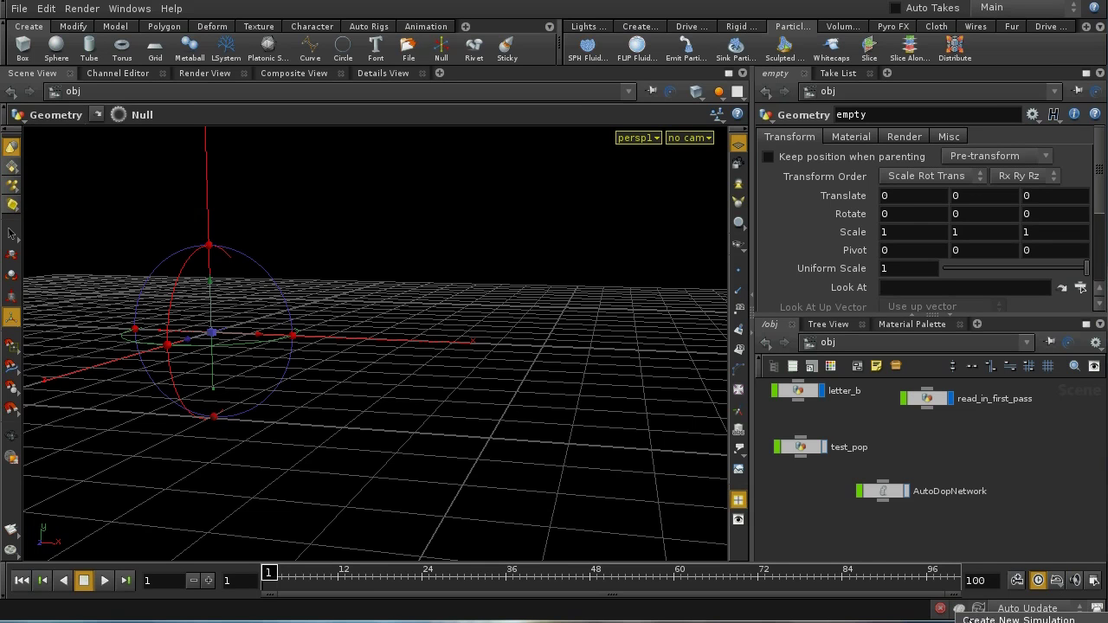
left_click(959, 609)
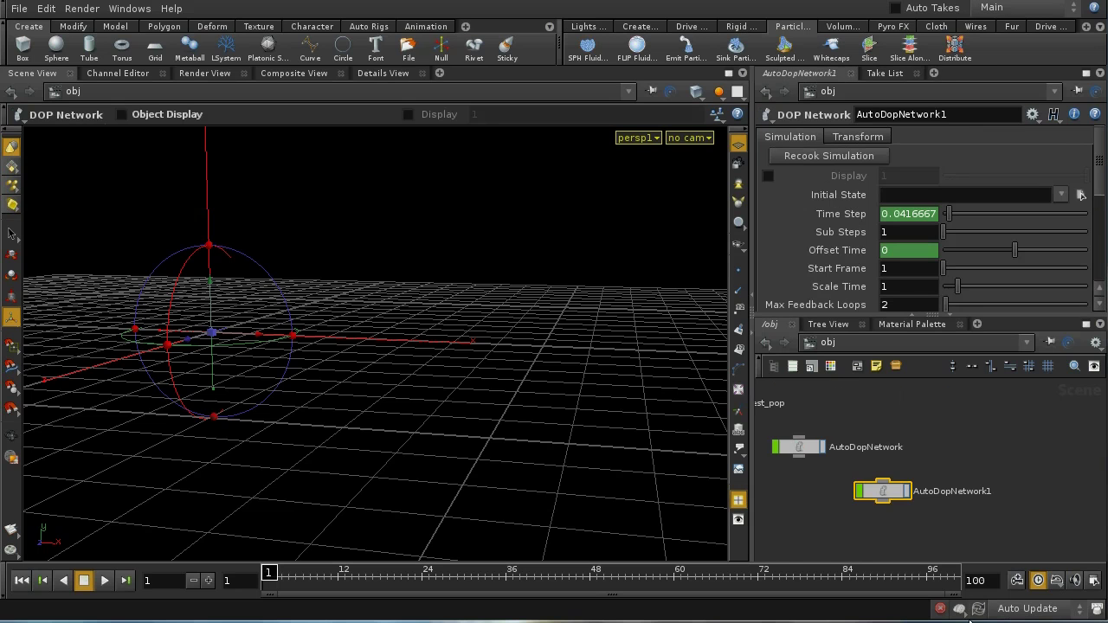
left_click_drag(886, 501, 794, 498)
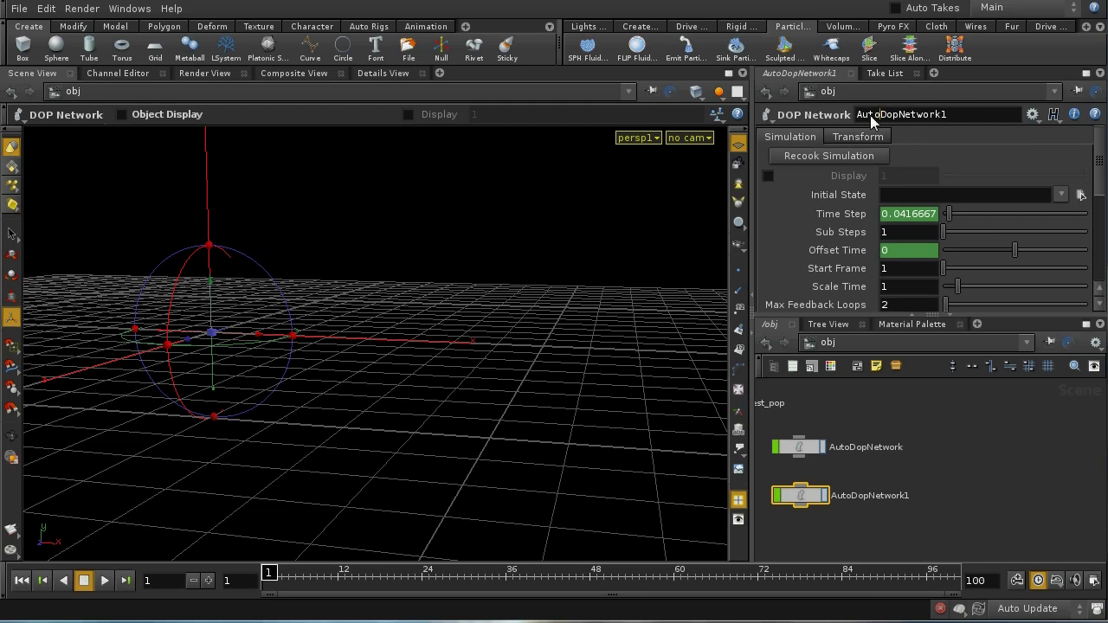
type("Splash")
key("BackSpace")
key("Return")
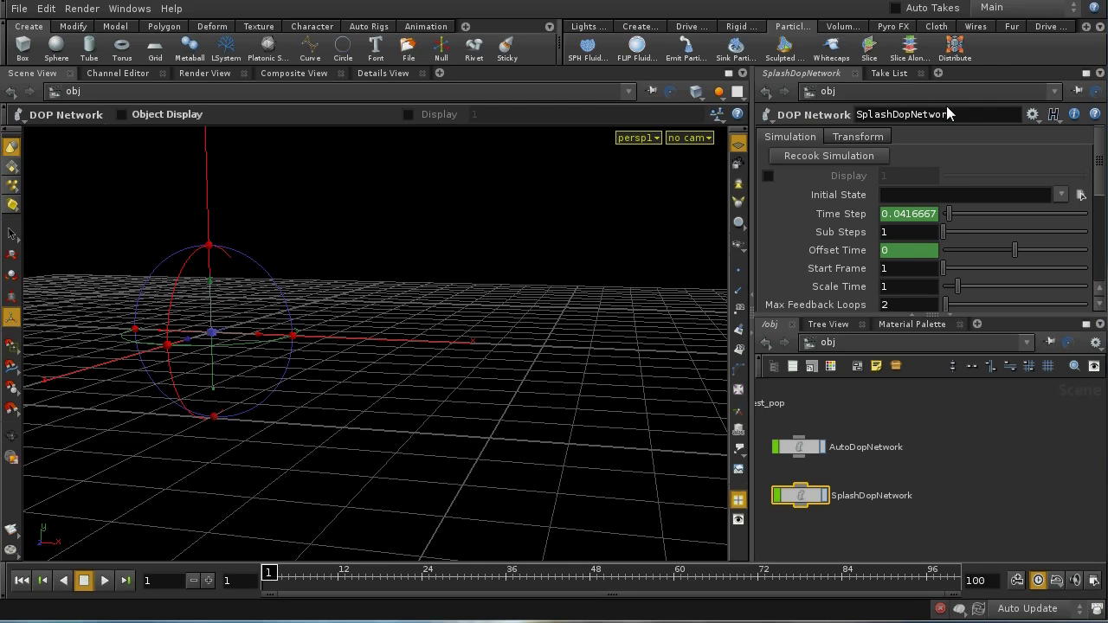
Rename the original AutoDopNetwork to FirstDopNetwork.
left_click(800, 452)
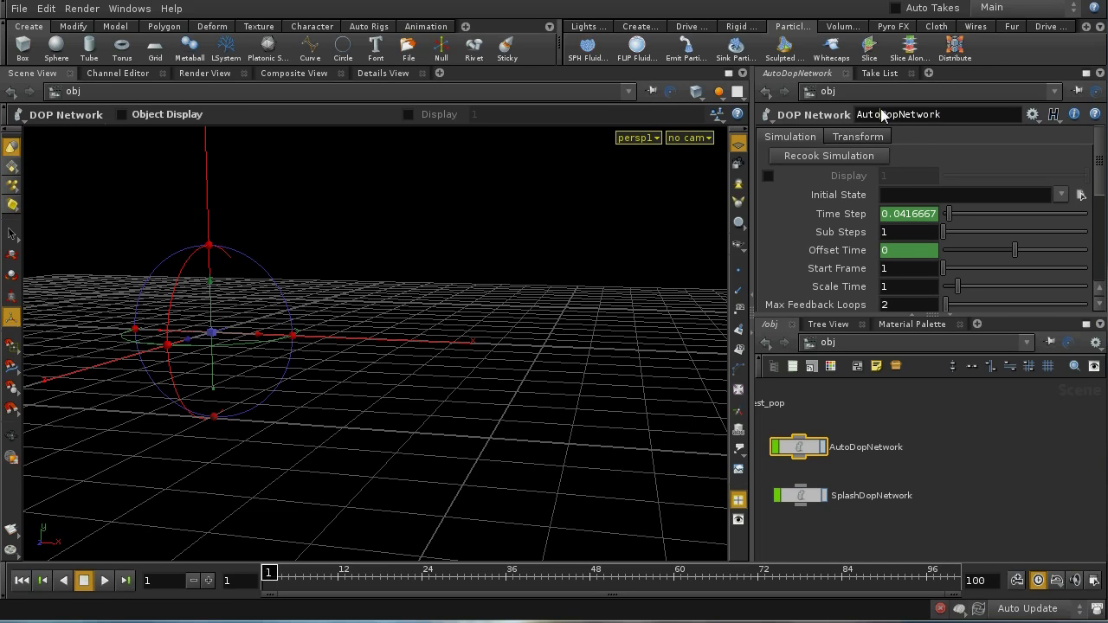
left_click_drag(881, 116, 837, 113)
type("First")
key("Return")
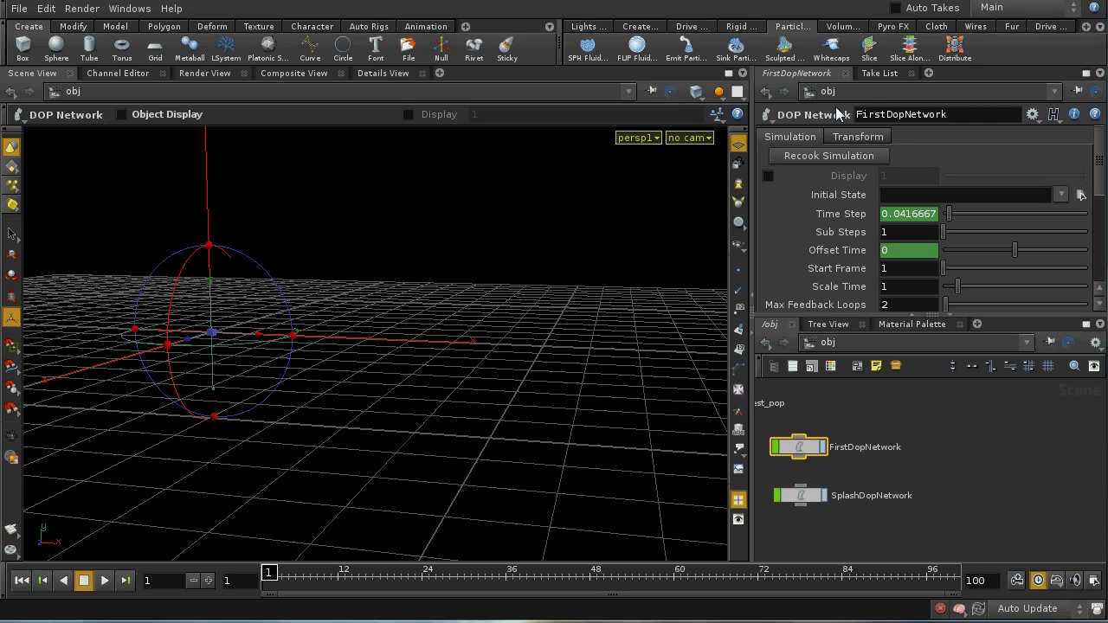
left_click(802, 495)
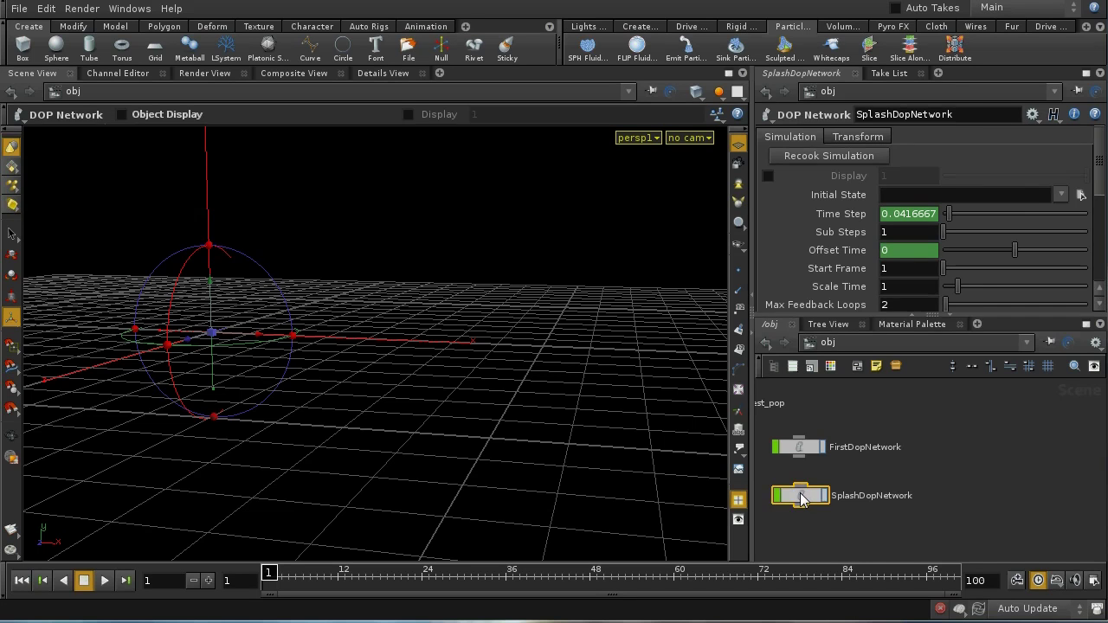
double_click(801, 497)
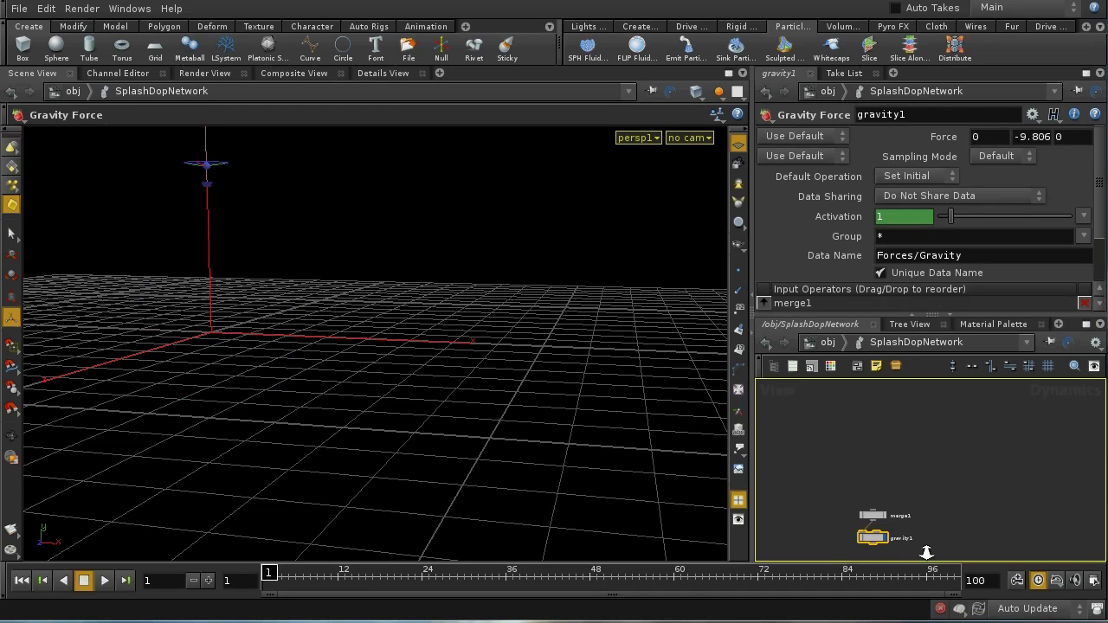
middle_click_drag(925, 531, 943, 462)
scroll(943, 463, "up", 4)
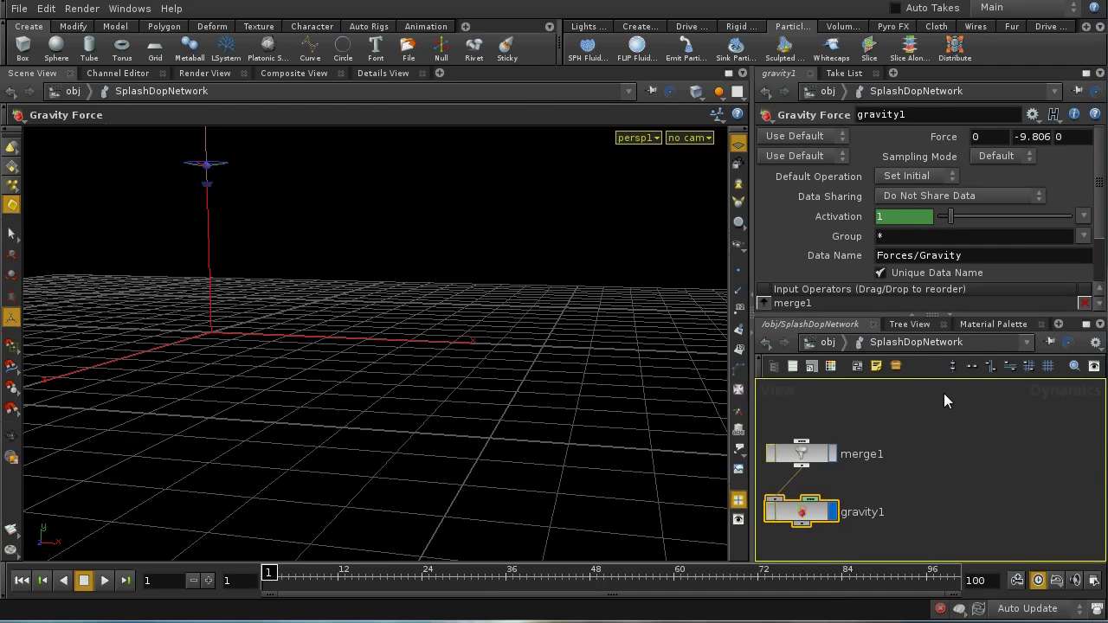
middle_click_drag(844, 416, 936, 417)
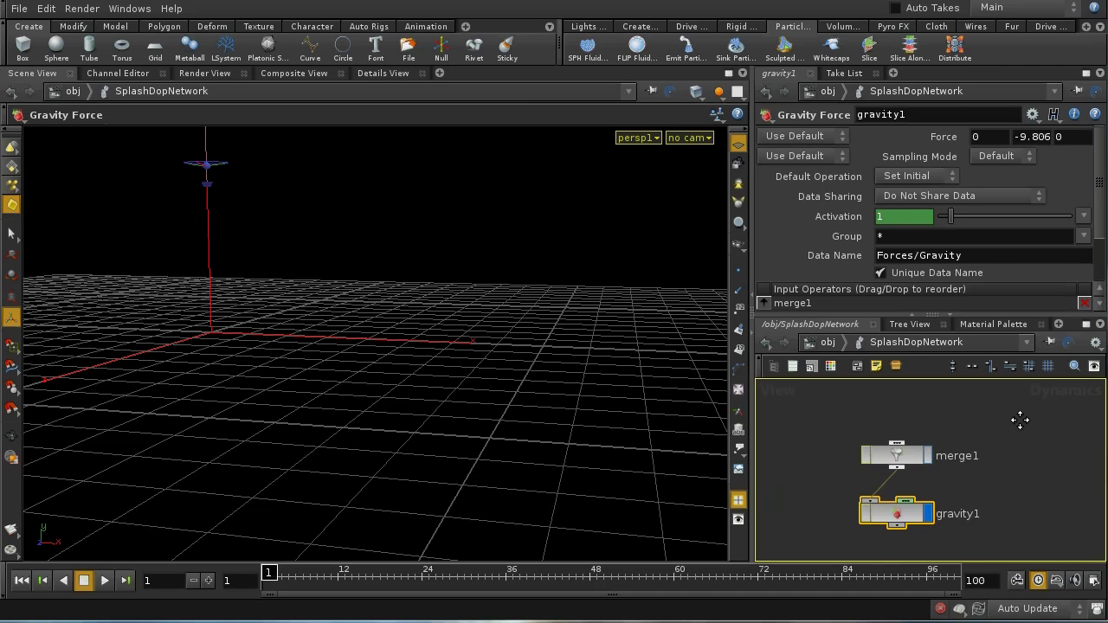
left_click(834, 344)
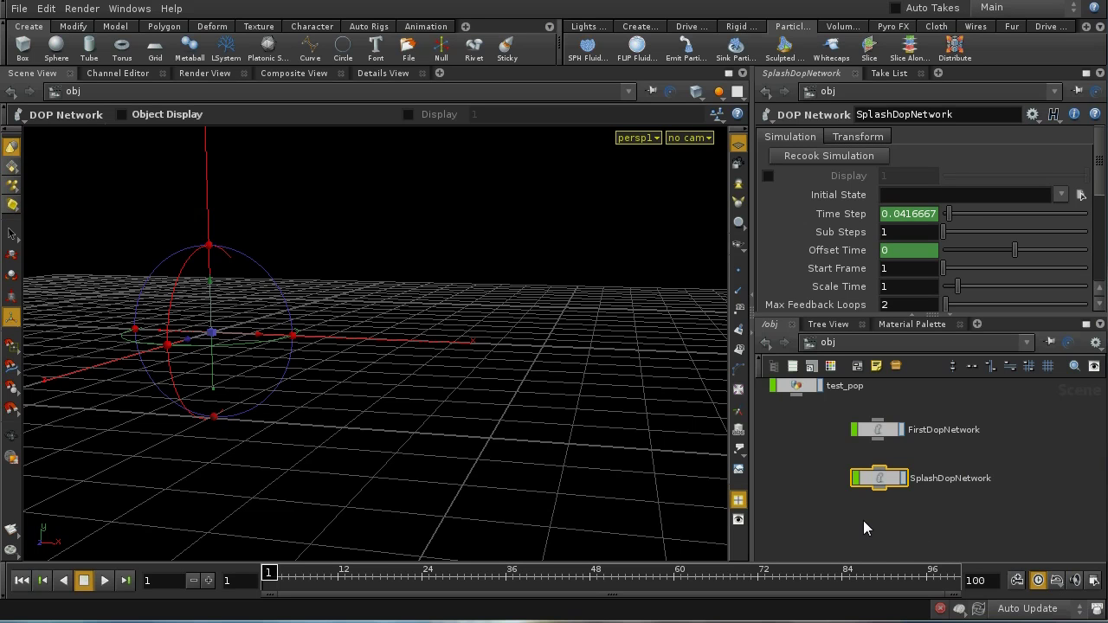
middle_click_drag(836, 454, 836, 485)
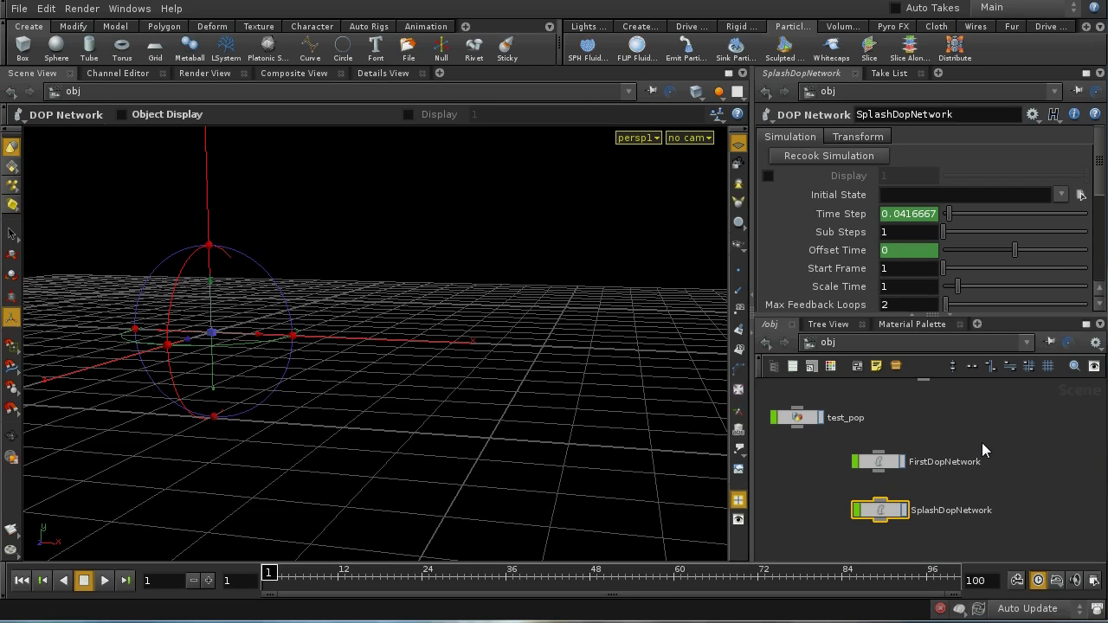
middle_click_drag(982, 442, 887, 504)
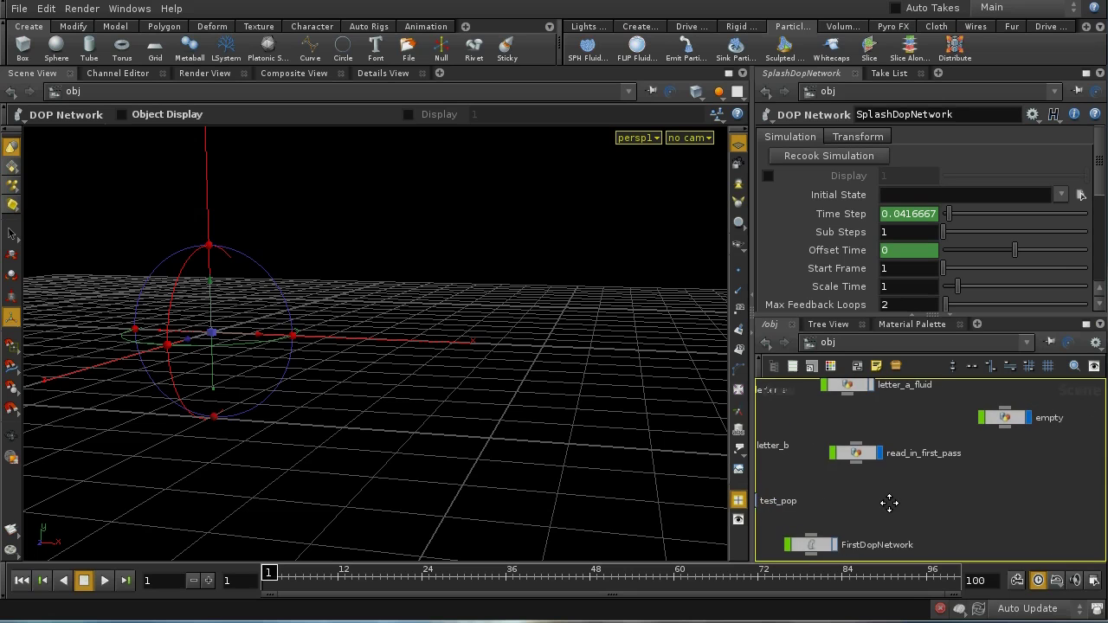
left_click(1005, 418)
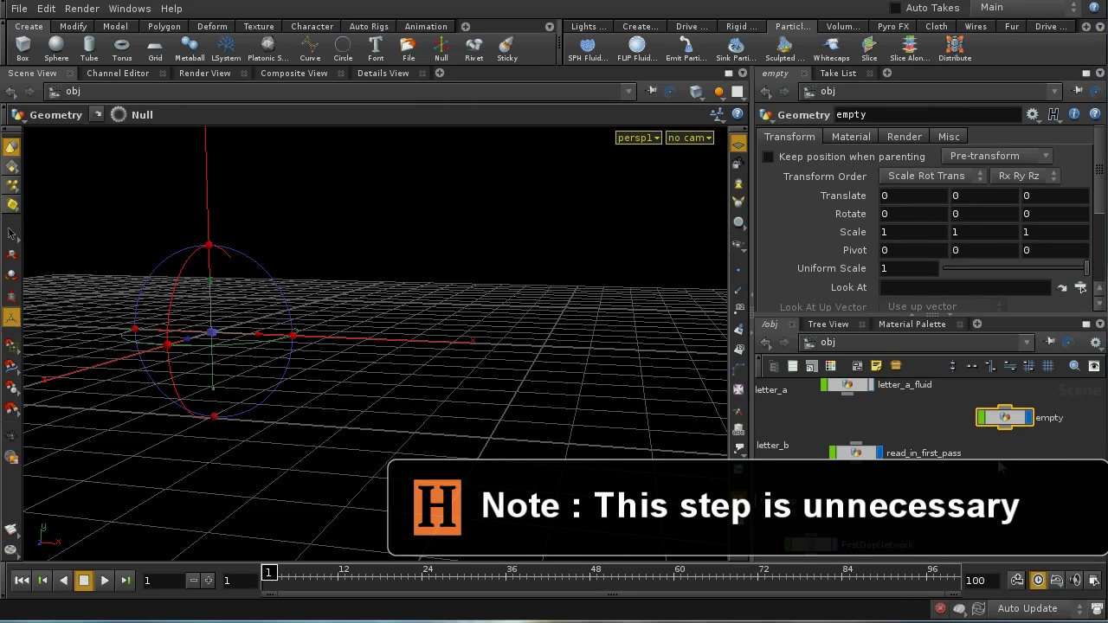
left_click(586, 53)
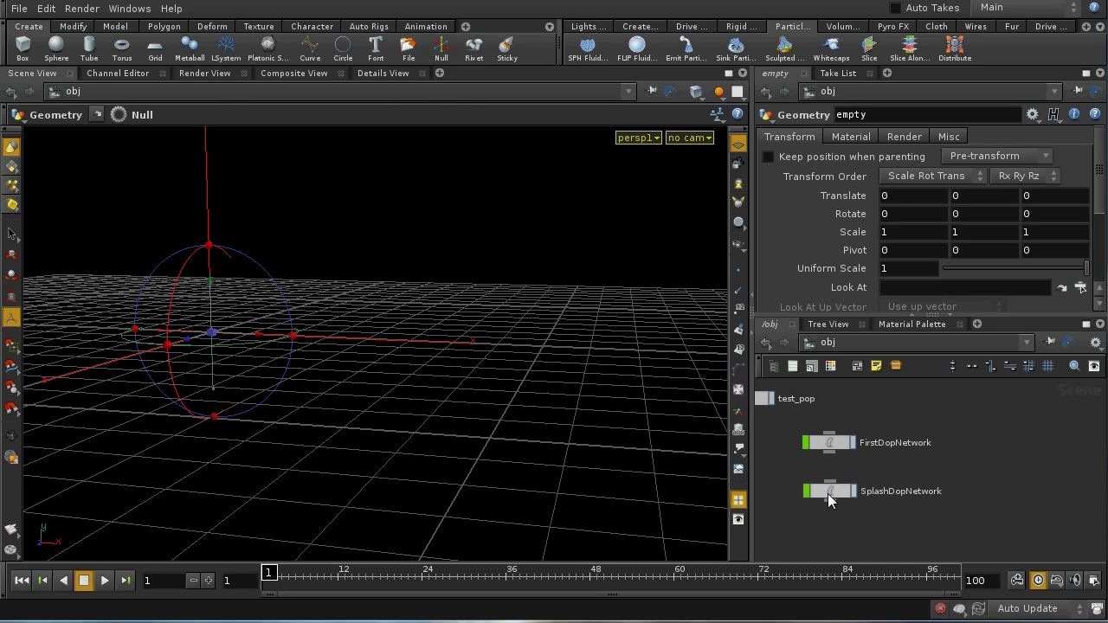
double_click(829, 495)
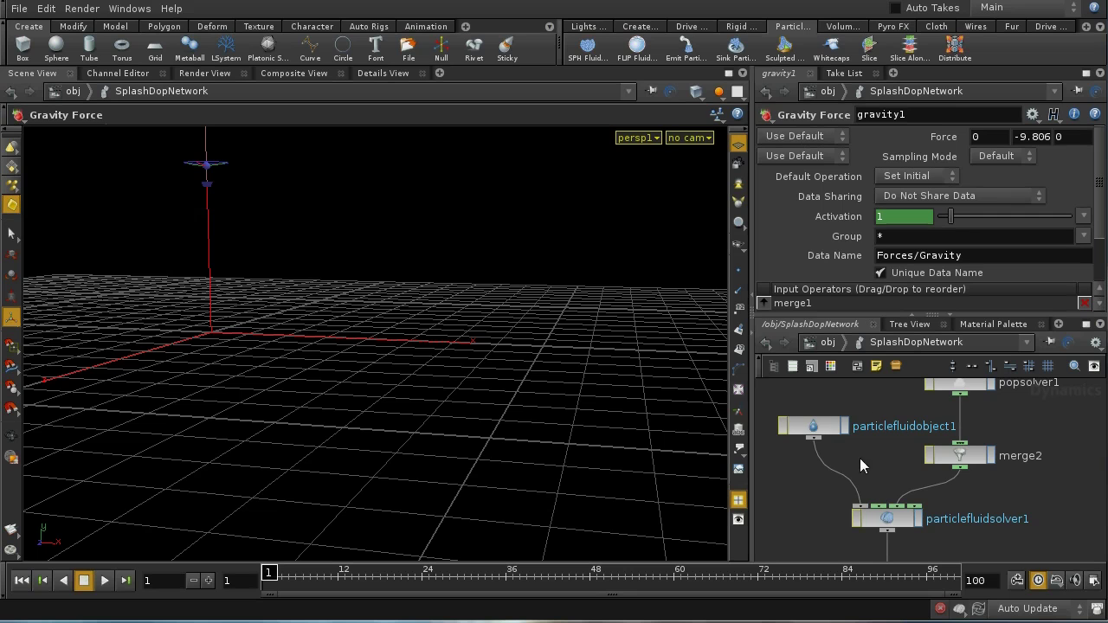
left_click(816, 427)
left_click(821, 343)
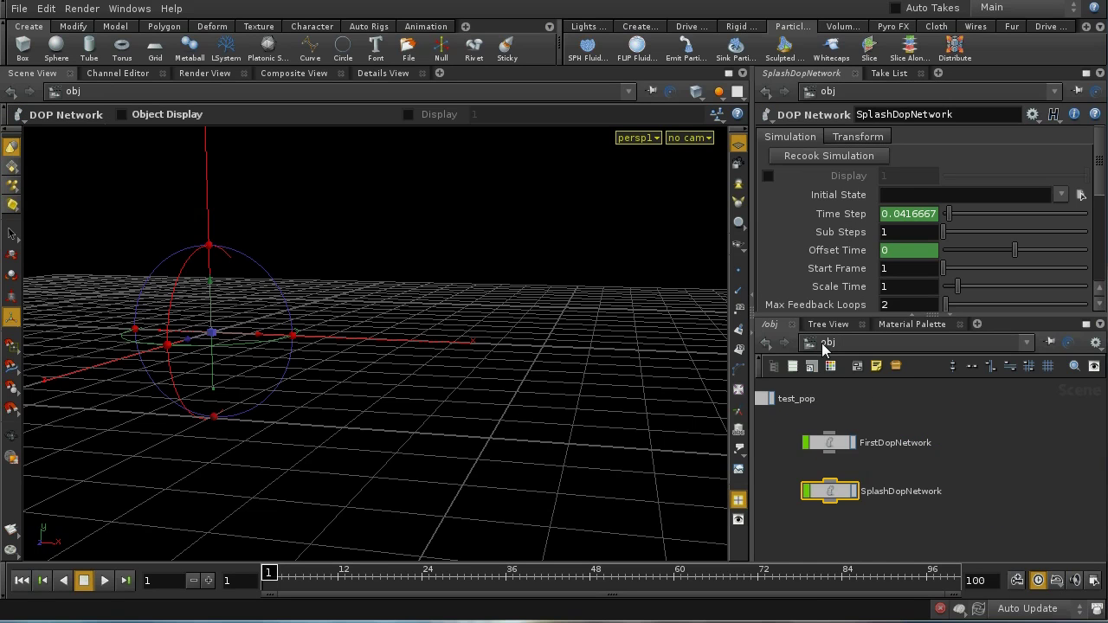
middle_click_drag(855, 394, 854, 467)
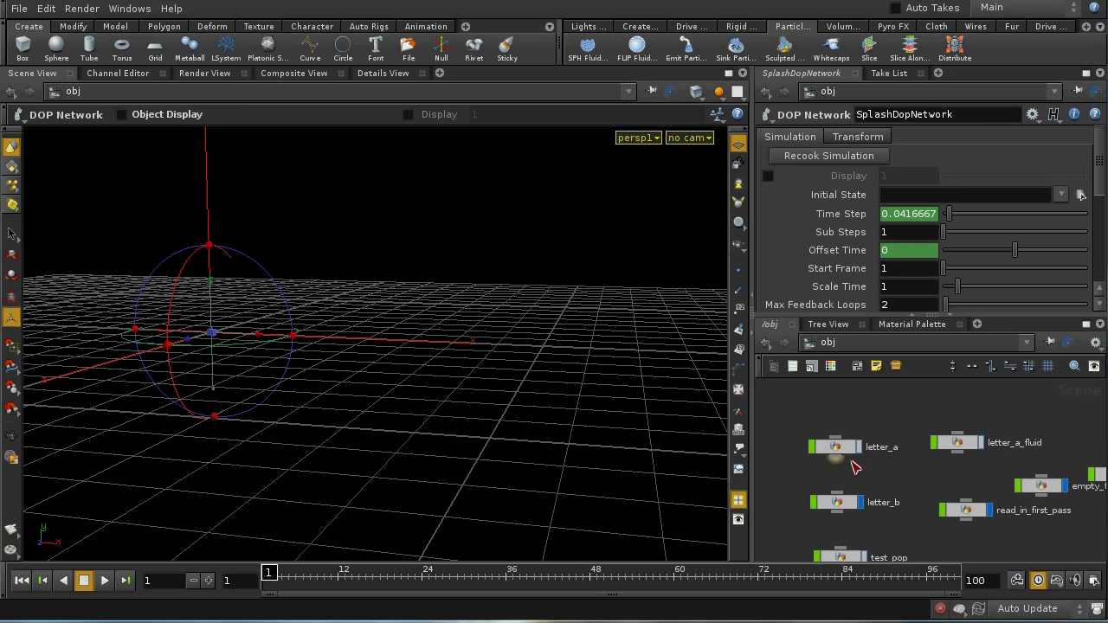
Paste a reference to letter_a's Point separation into particlefluidobject1's Particle Separation (0.05).
double_click(836, 449)
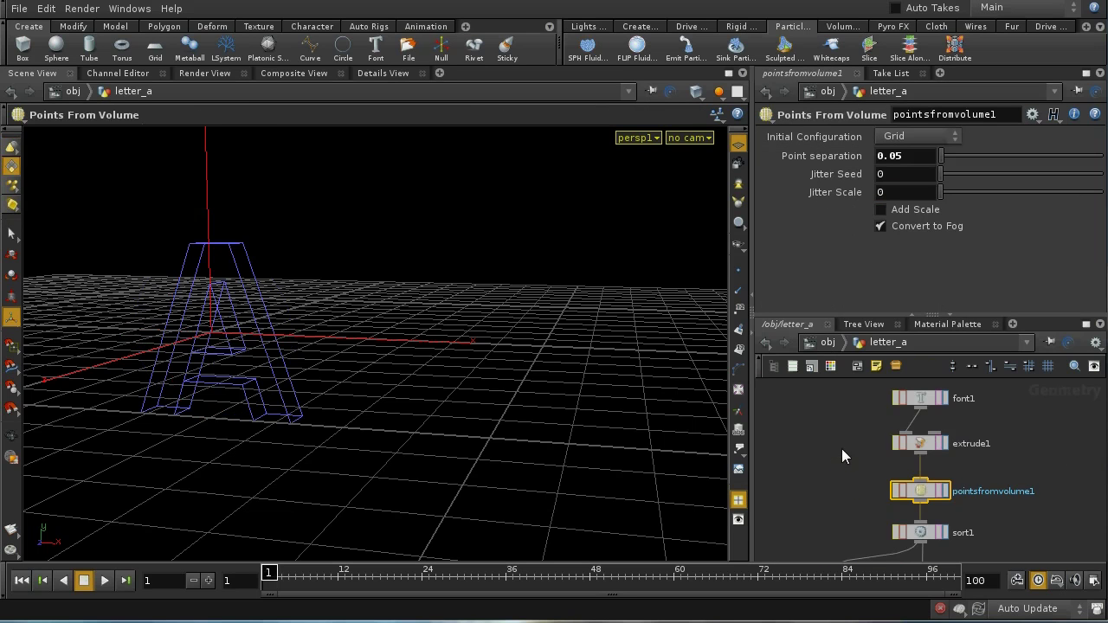
right_click(851, 161)
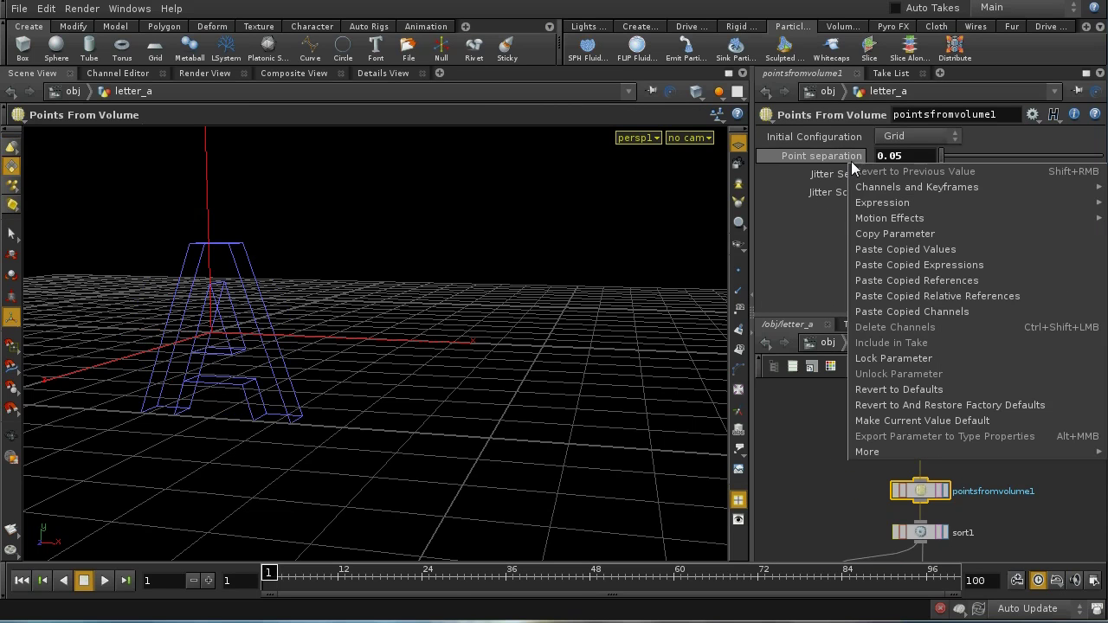
left_click(902, 235)
left_click(815, 343)
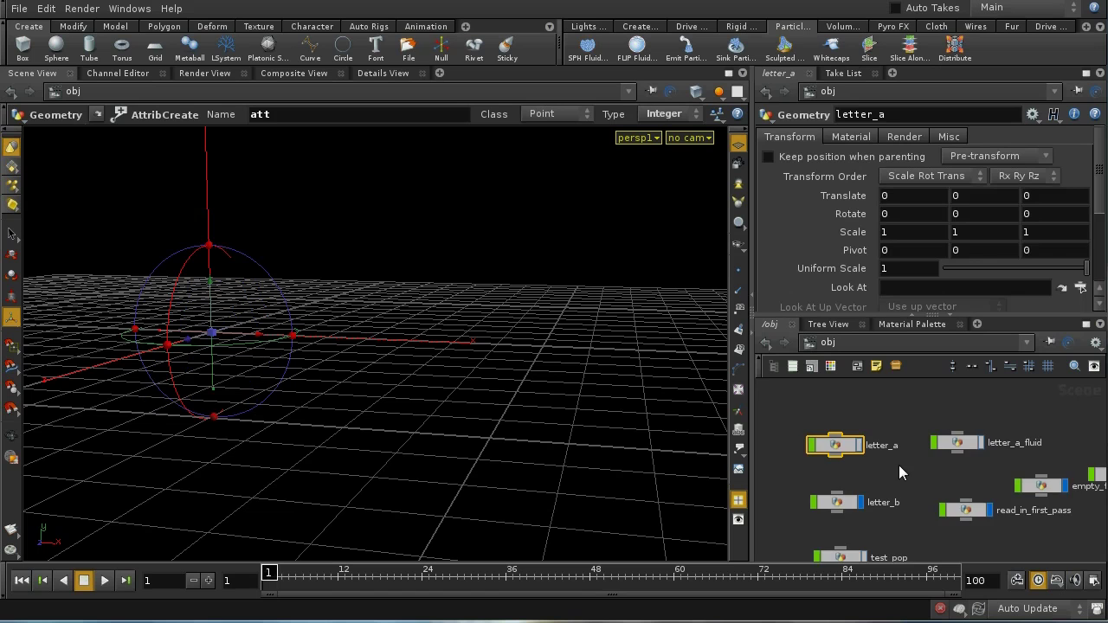
double_click(920, 500)
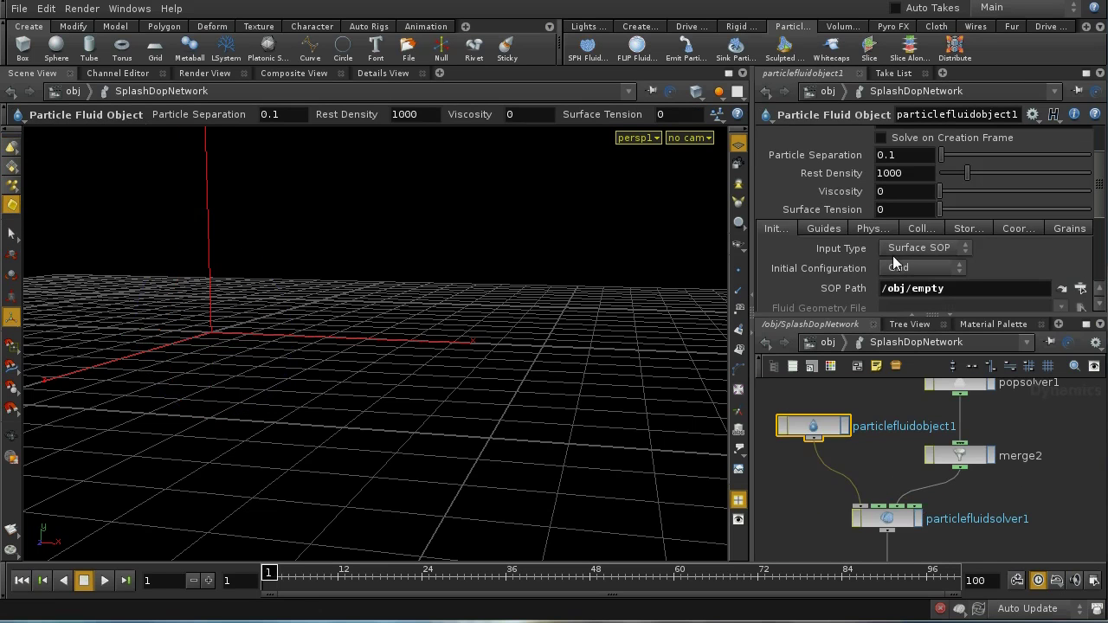
right_click(839, 160)
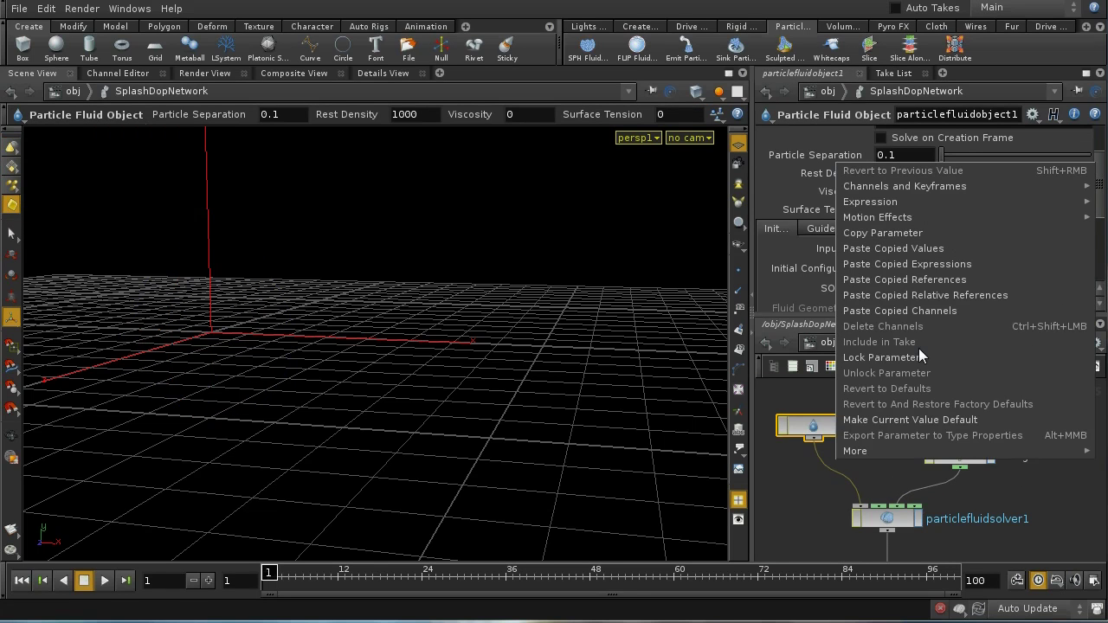
left_click(921, 280)
left_click(845, 155)
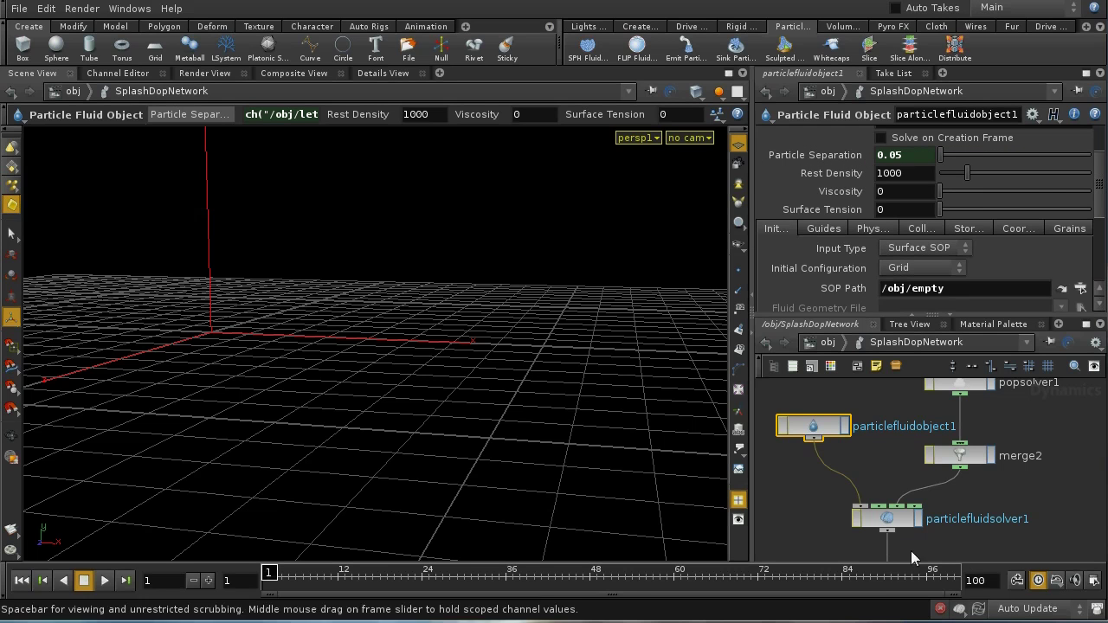
Play the splash simulation to test it, then stop and rewind to frame 1.
middle_click_drag(996, 520, 1005, 553)
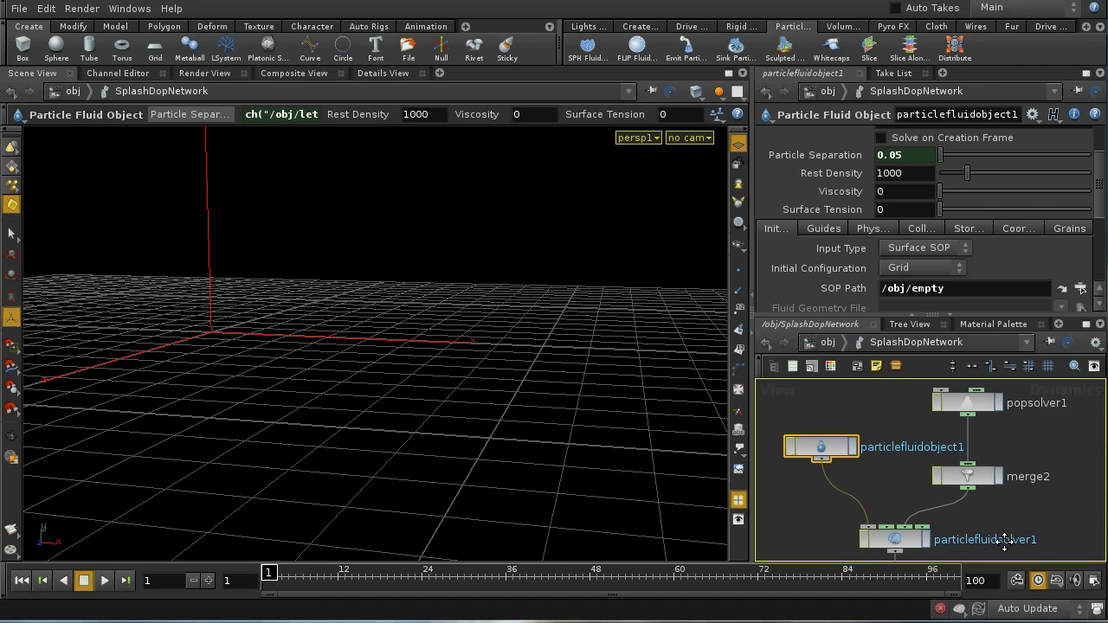
left_click(101, 580)
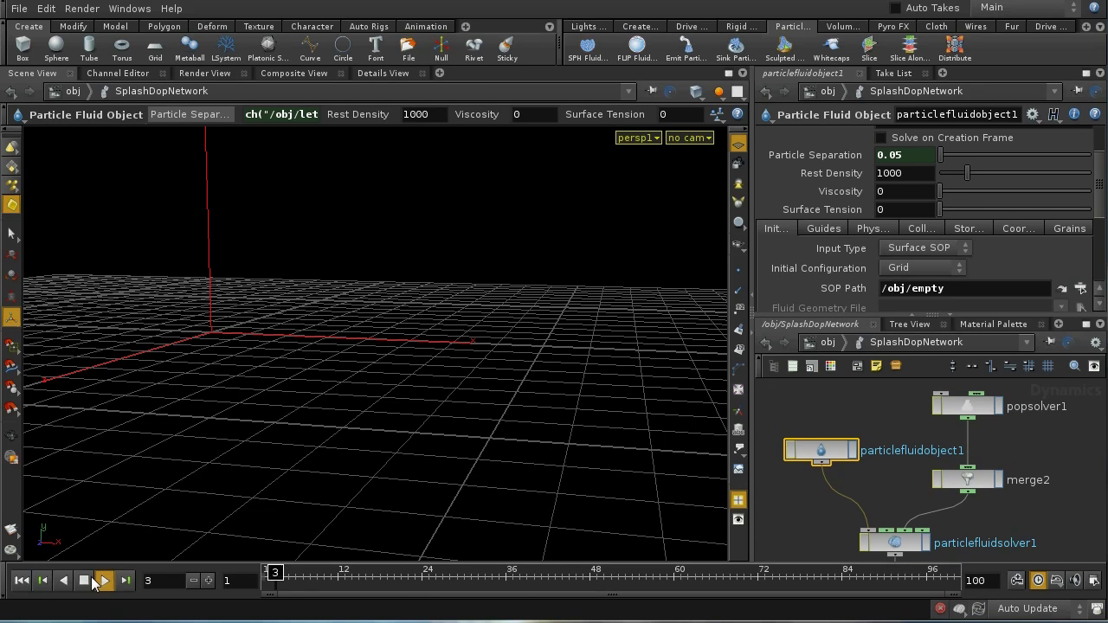
left_click(83, 580)
left_click(21, 580)
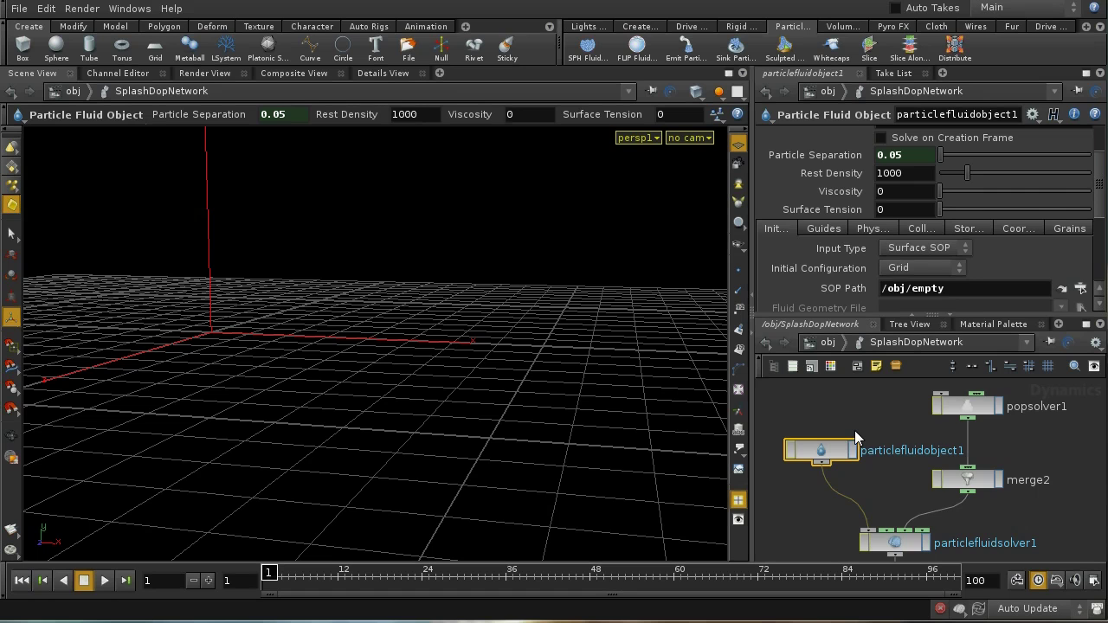
Add an Emit Particle Fluid emitter on particlefluidobject1 sourced from read_in_first_pass.
left_click(821, 343)
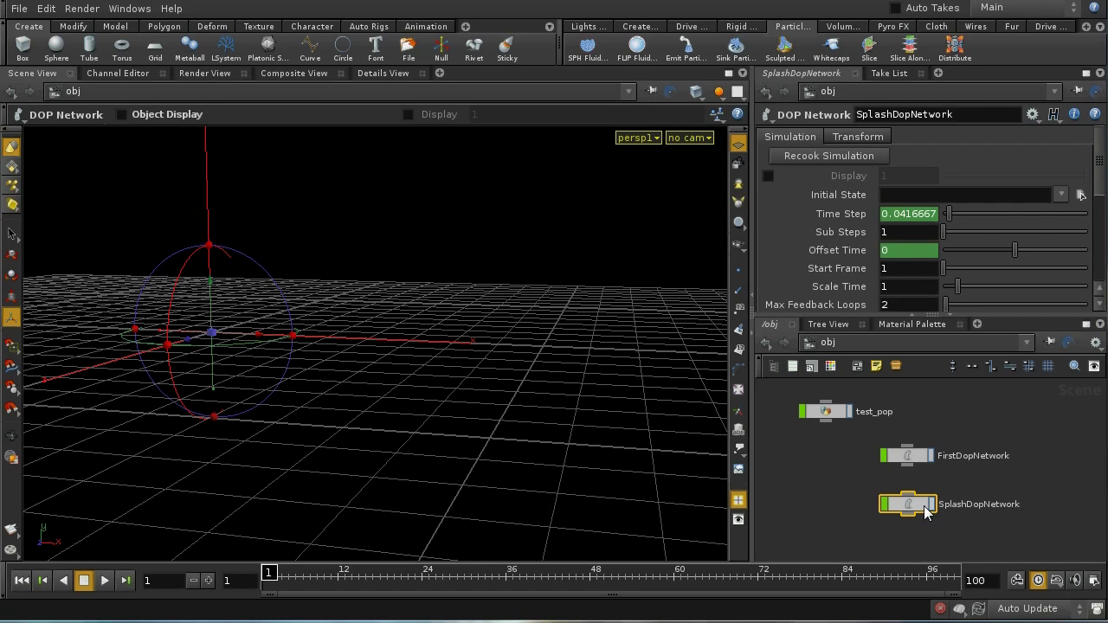
left_click(686, 50)
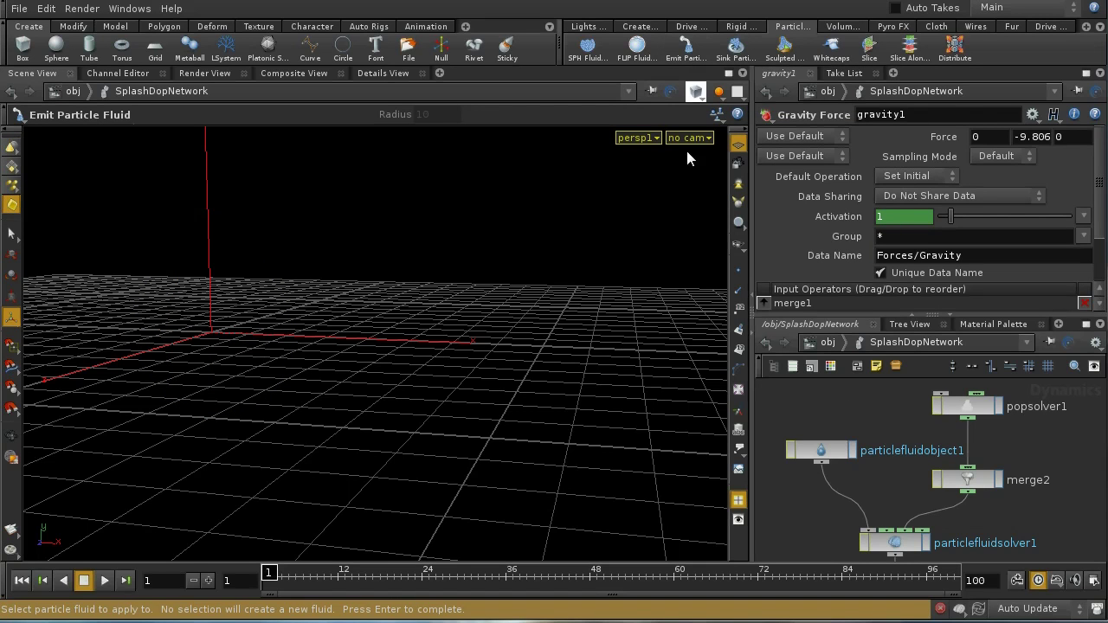
left_click(832, 453)
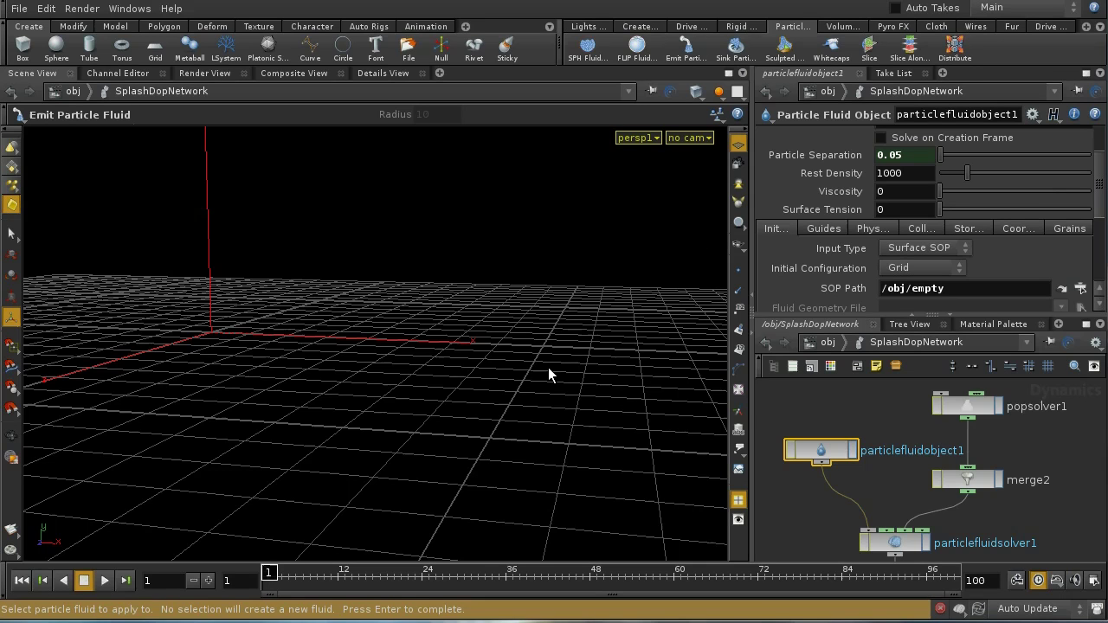
key("Return")
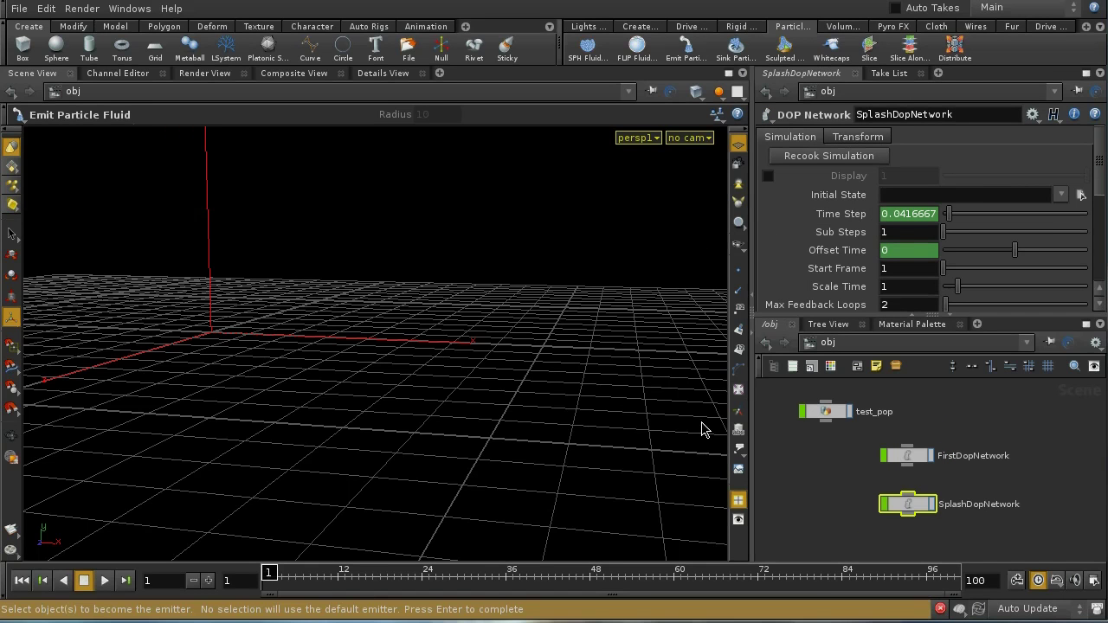
middle_click_drag(829, 465, 790, 560)
left_click(909, 468)
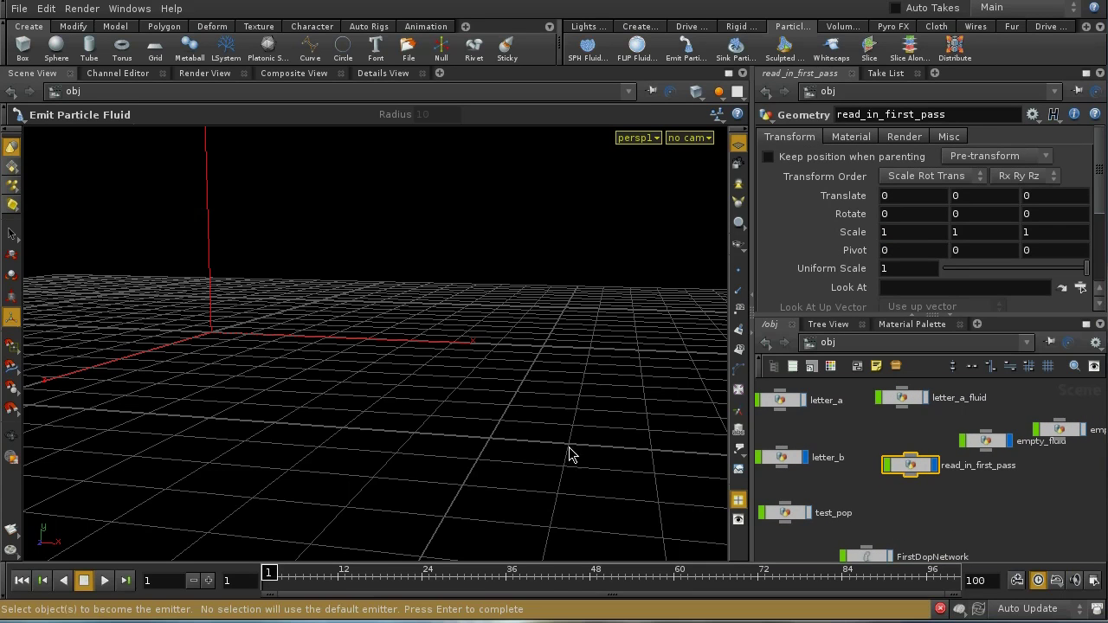
key("Return")
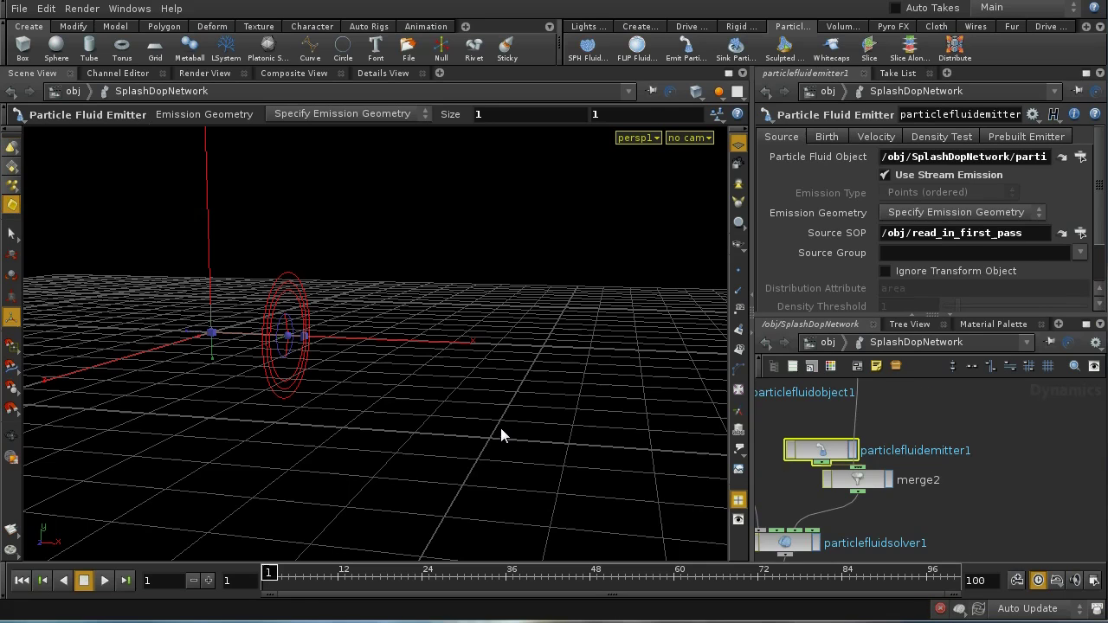
Tidy the SplashDopNetwork node layout so popsolver1 and merge2 are visible.
middle_click_drag(913, 522, 890, 521)
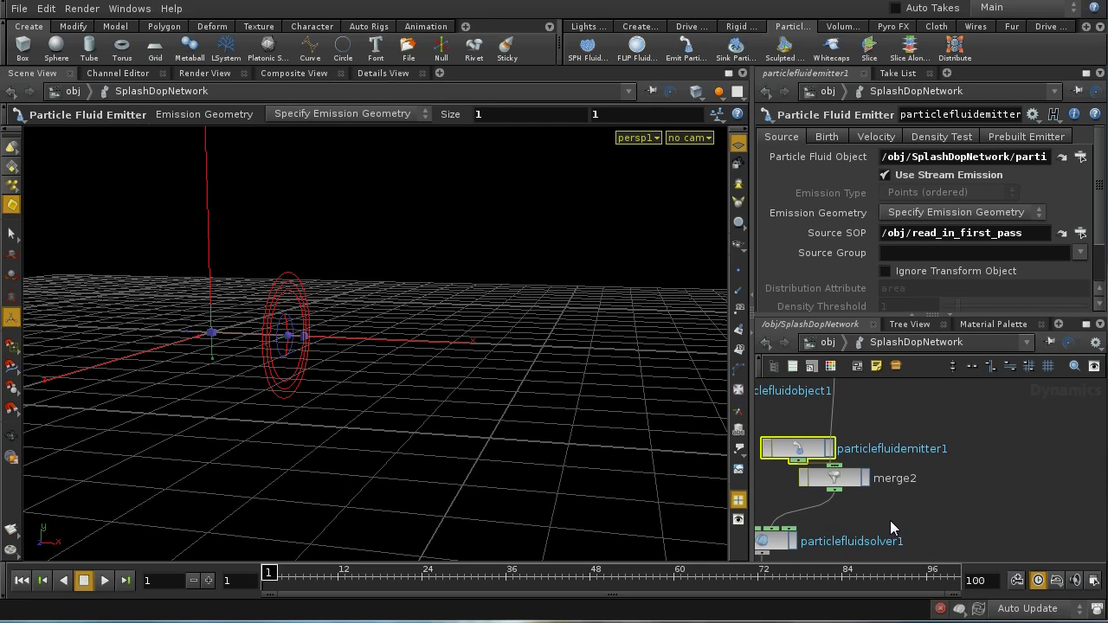
key("l")
middle_click_drag(1041, 485, 992, 547)
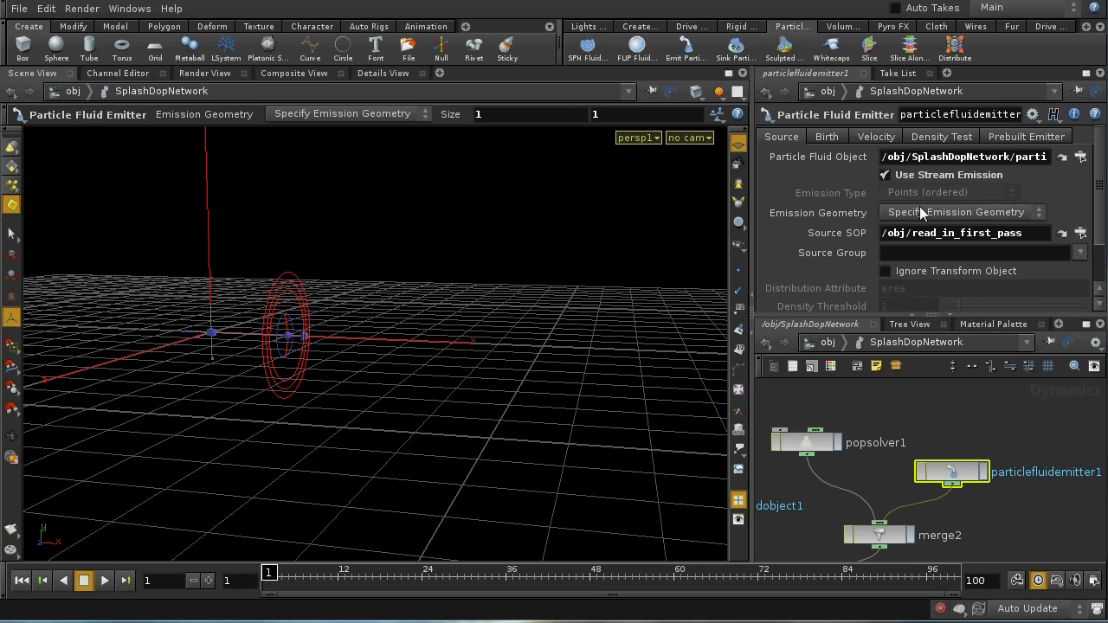
mouse_move(1001, 514)
middle_mouse_down()
mouse_move(978, 450)
mouse_move(1039, 503)
mouse_move(996, 515)
middle_mouse_up()
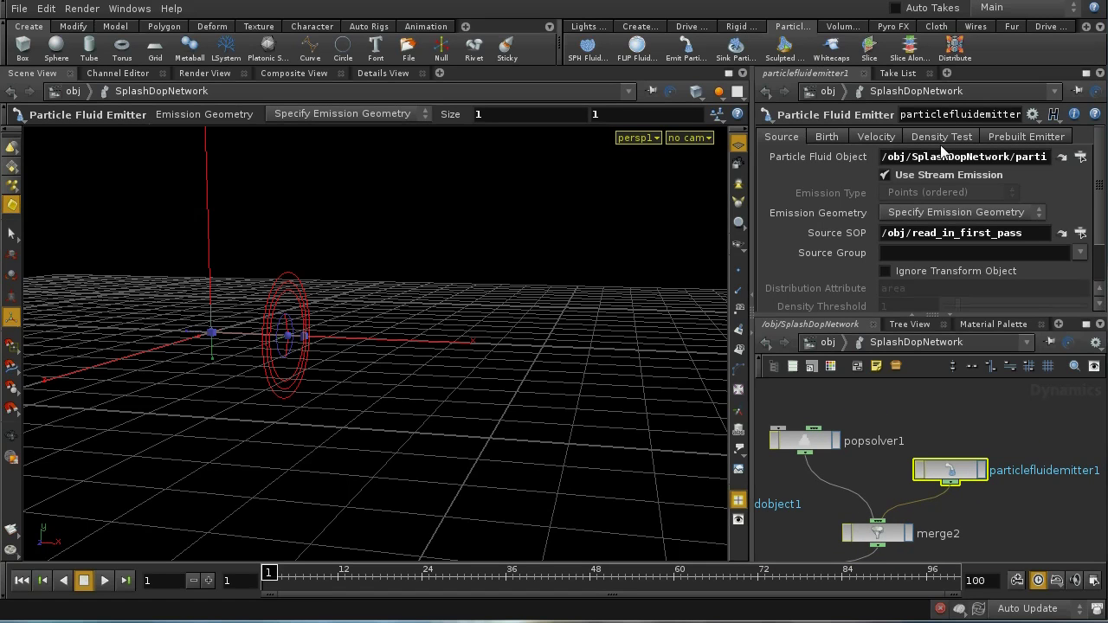
Turn off Use Stream Emission and set Emission Type to Points (random).
left_click(884, 173)
middle_click_drag(896, 443, 975, 417)
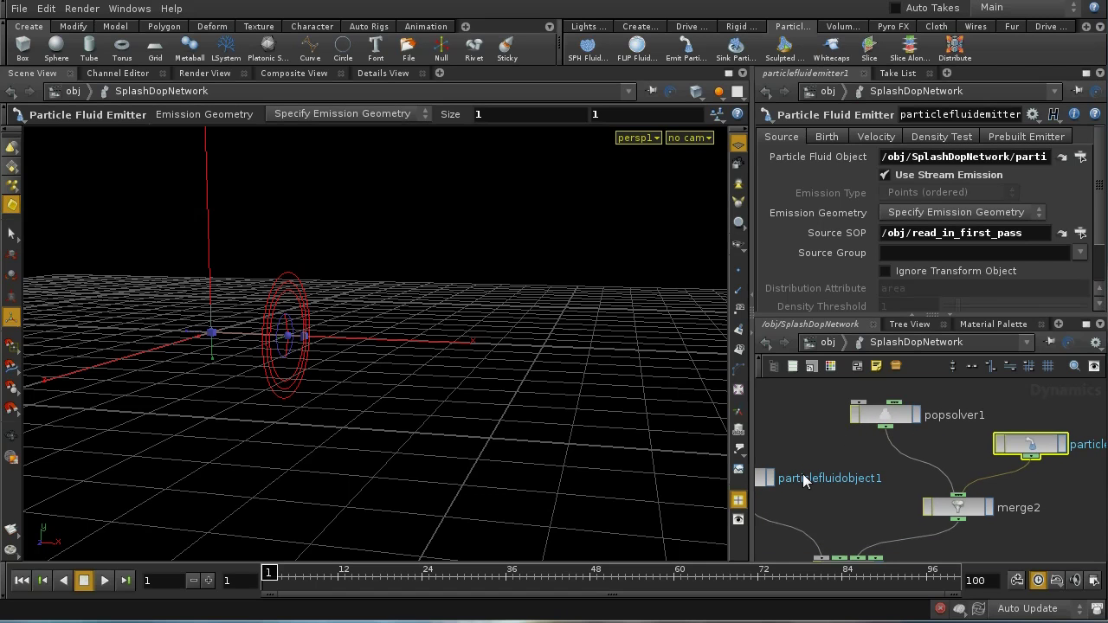
left_click(883, 176)
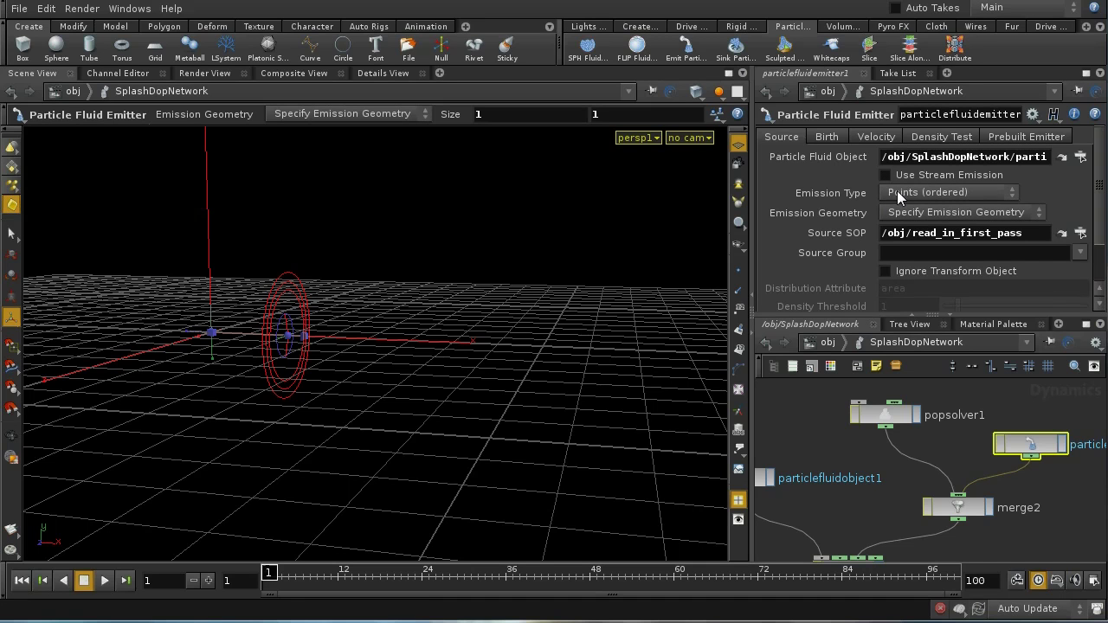
left_click(897, 192)
left_click(897, 226)
On the emitter's Birth tab, set Impulse Activation to 0 and Const. Birth Rate to 300.
left_click(827, 137)
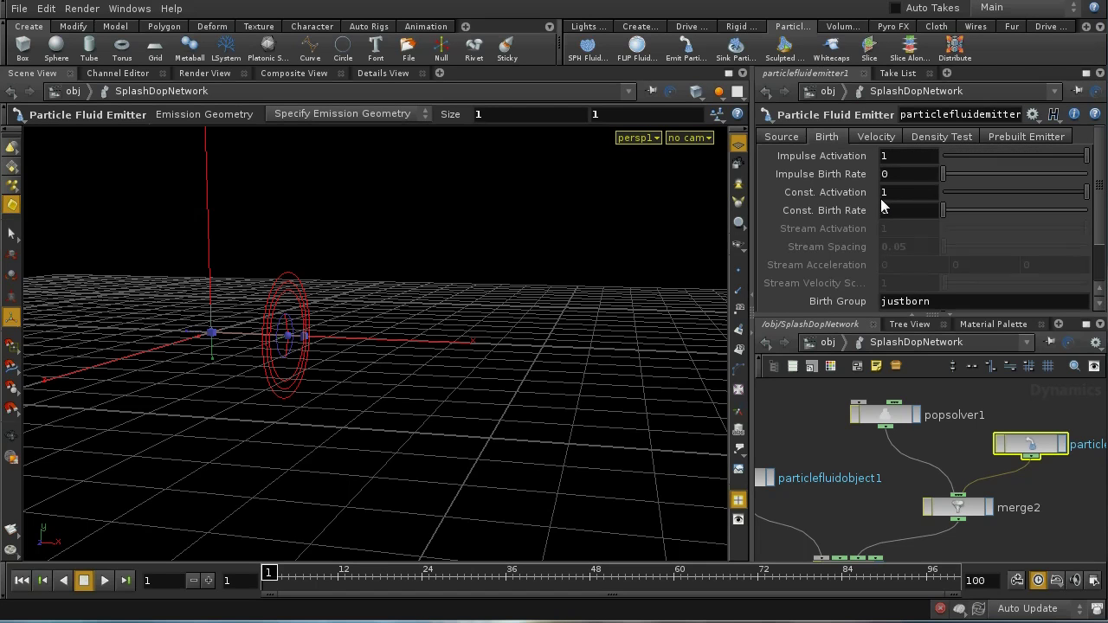
left_click(888, 157)
type("0")
key("Return")
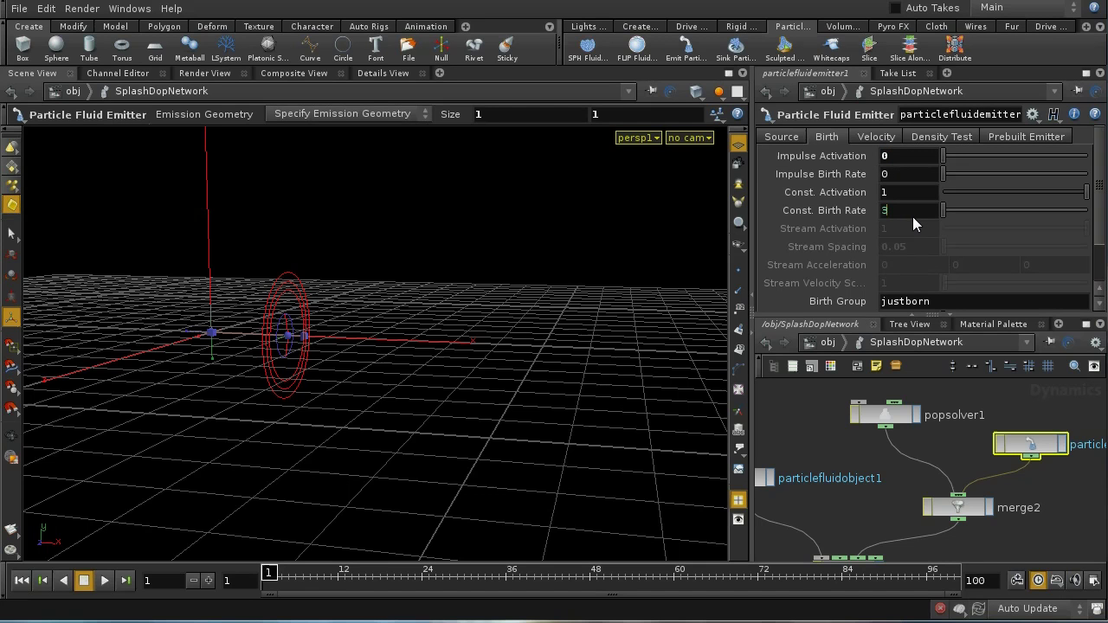
type("00")
key("Return")
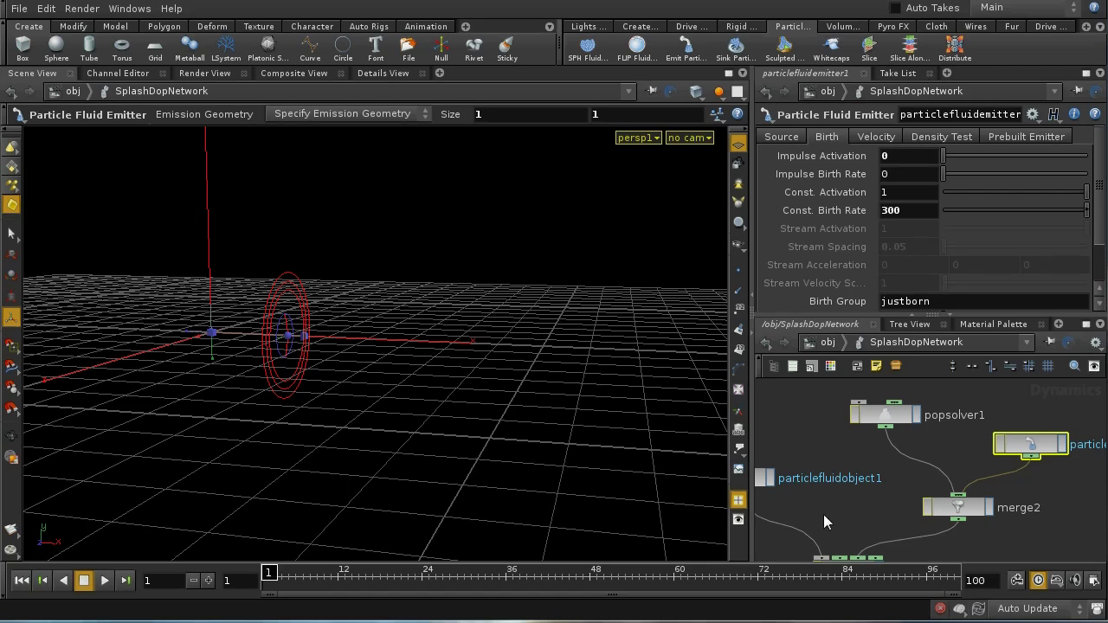
scroll(835, 519, "down", 2)
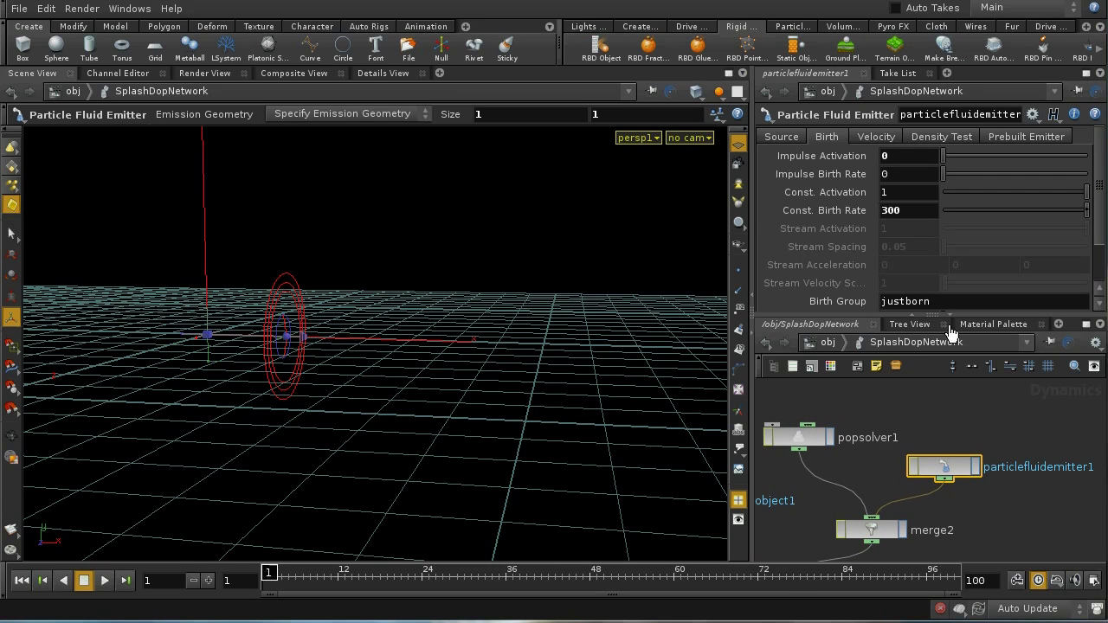
Set the emitter's Initial Velocity to Use inherited velocity, keeping Inherit Velocity at 1.
left_click(876, 138)
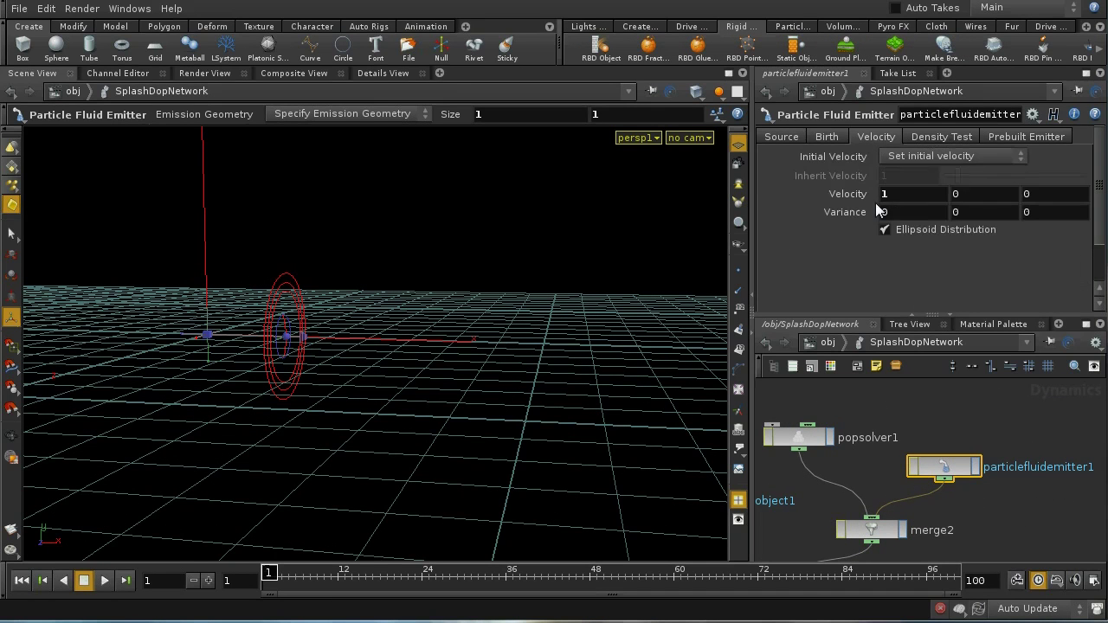
left_click(951, 157)
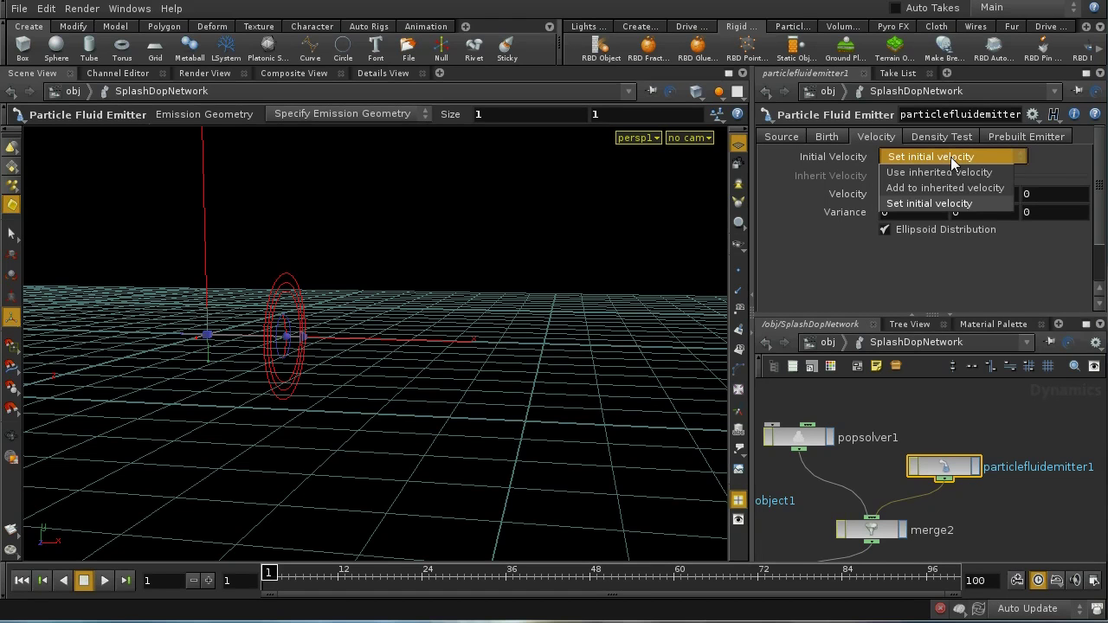
left_click(942, 174)
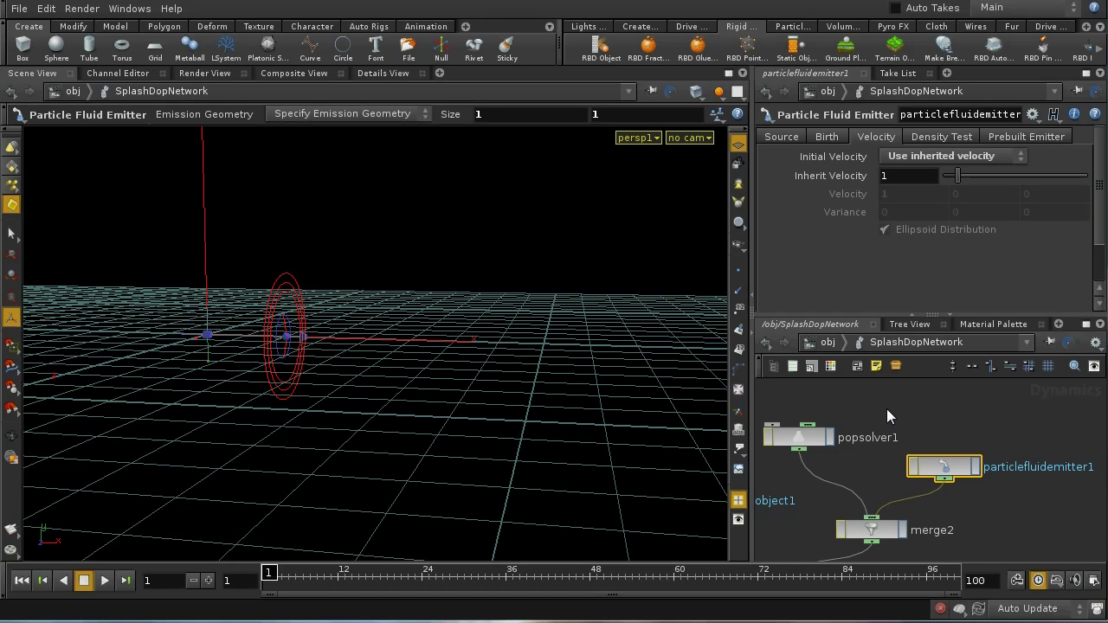
Inspect letter A inside the letter_a geometry, then return to the object level.
left_click(827, 343)
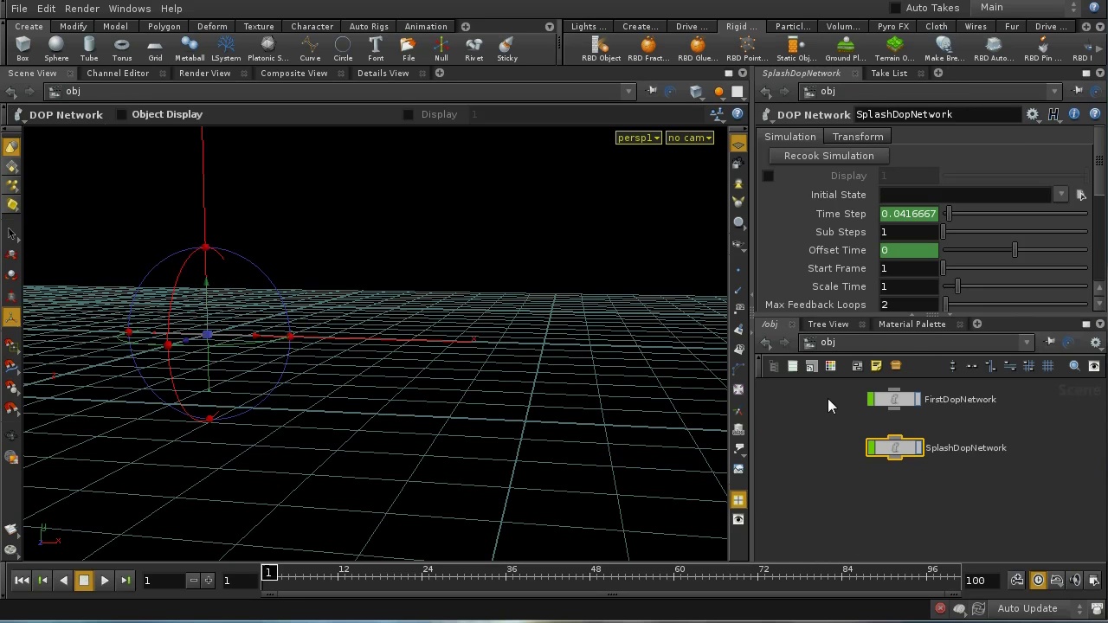
key("h")
middle_click_drag(823, 453, 857, 505)
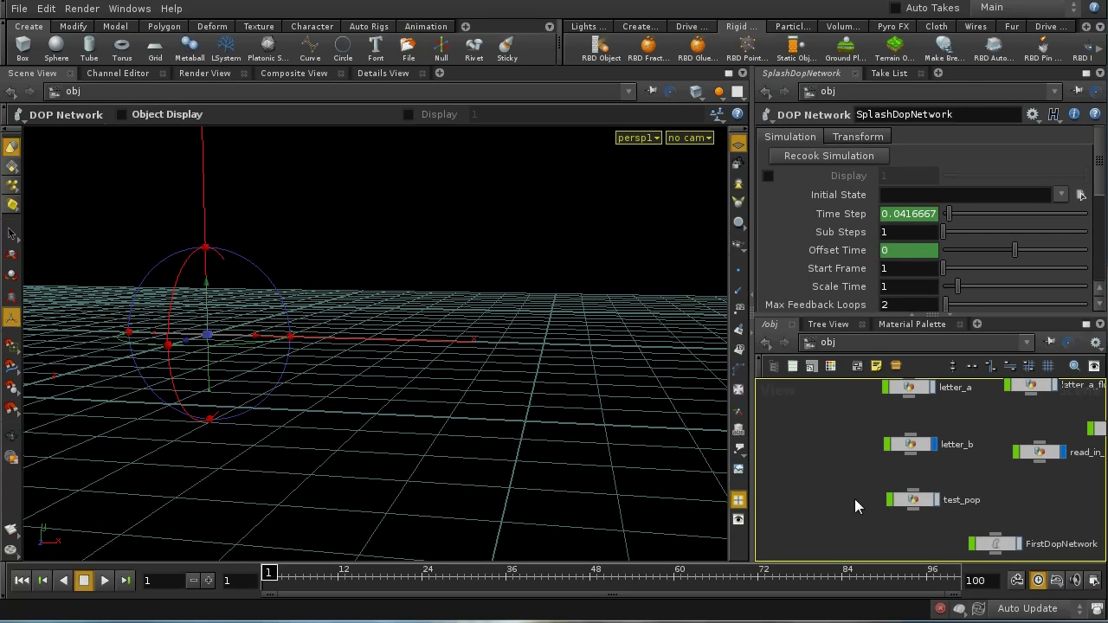
double_click(923, 388)
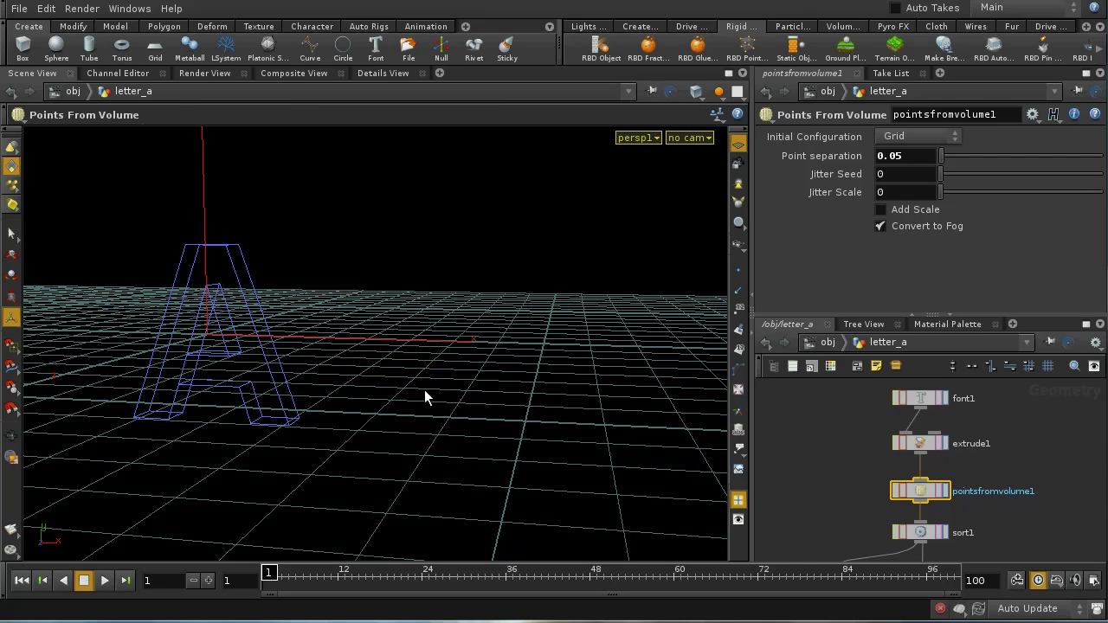
mouse_move(425, 389)
left_mouse_down()
mouse_move(433, 358)
mouse_move(441, 395)
left_mouse_up()
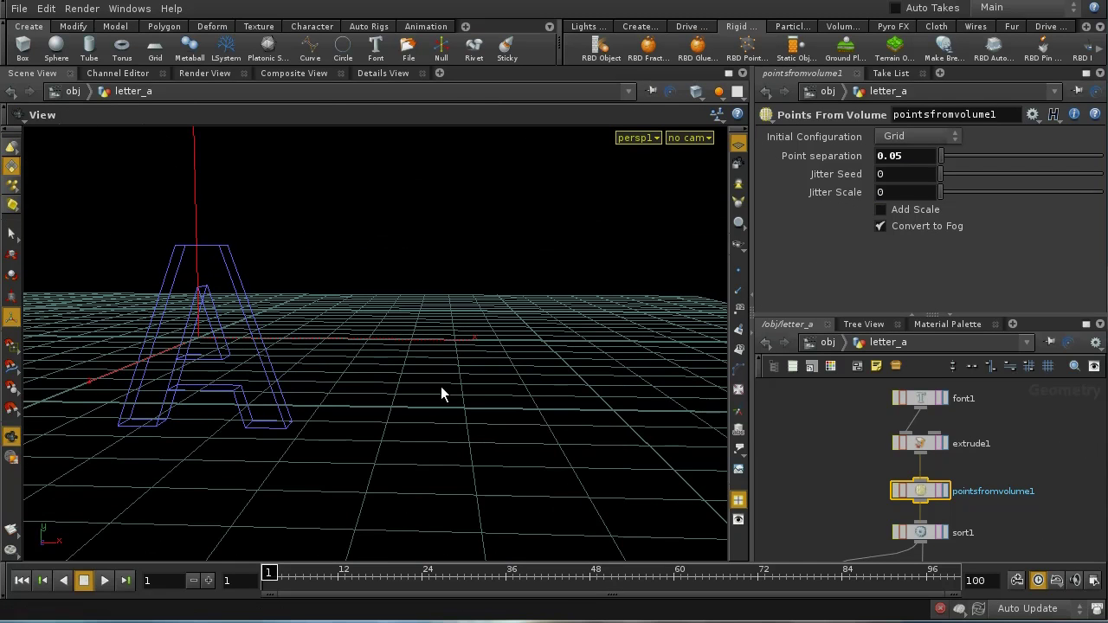
left_click(827, 343)
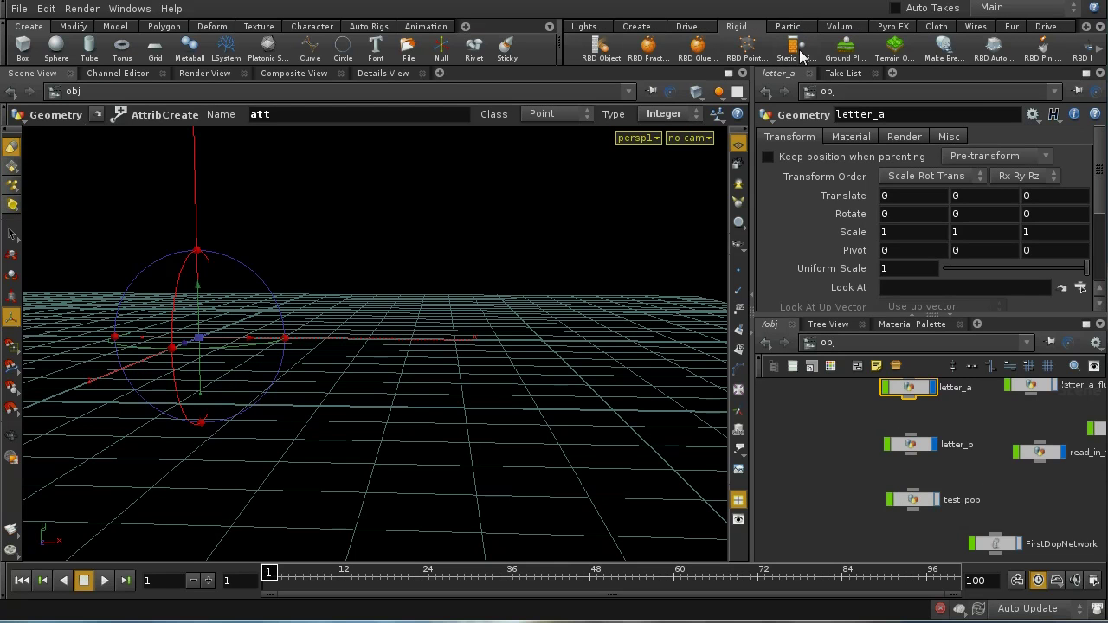
Add a ground plane and lower it to Y -1.87633 beneath the letters.
left_click(847, 52)
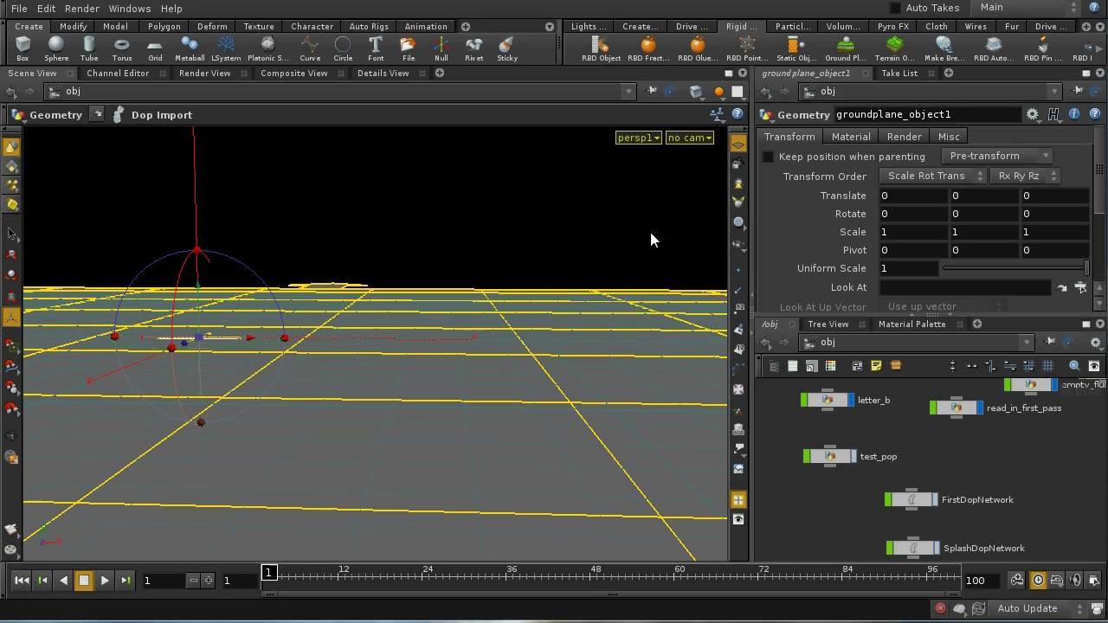
left_click_drag(198, 302, 205, 459)
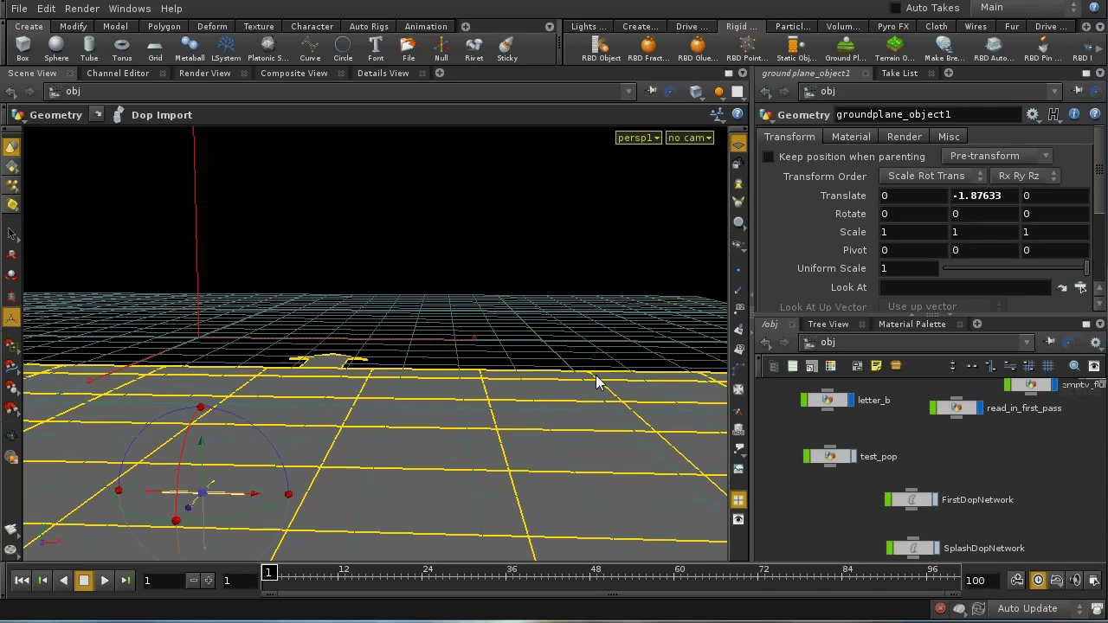
middle_click_drag(896, 430, 952, 494)
Ghost other objects inside letter_a to check the ground plane, then enter SplashDopNetwork.
double_click(901, 414)
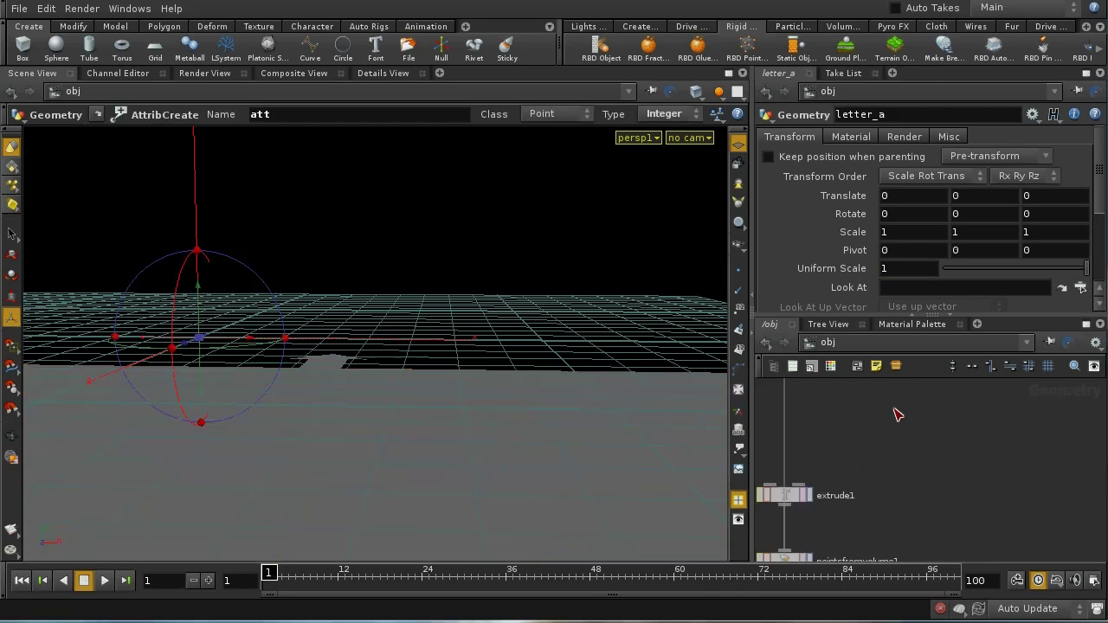
left_click(716, 91)
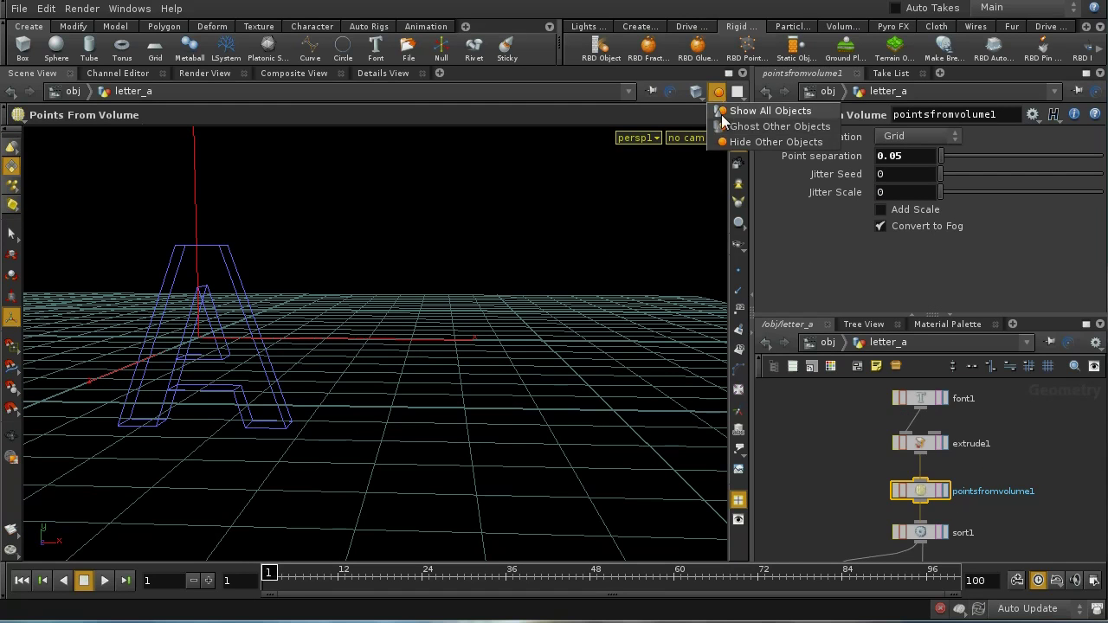
left_click(727, 125)
key("Escape")
mouse_move(554, 361)
left_mouse_down()
mouse_move(554, 319)
mouse_move(556, 347)
left_mouse_up()
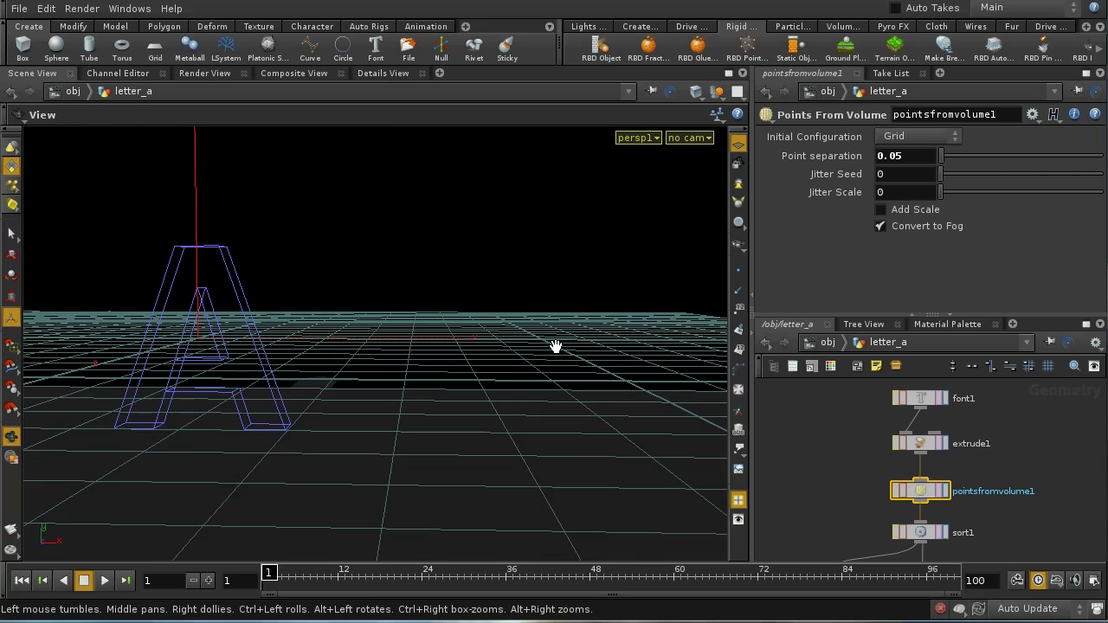
left_click(829, 344)
scroll(956, 524, "down", 5)
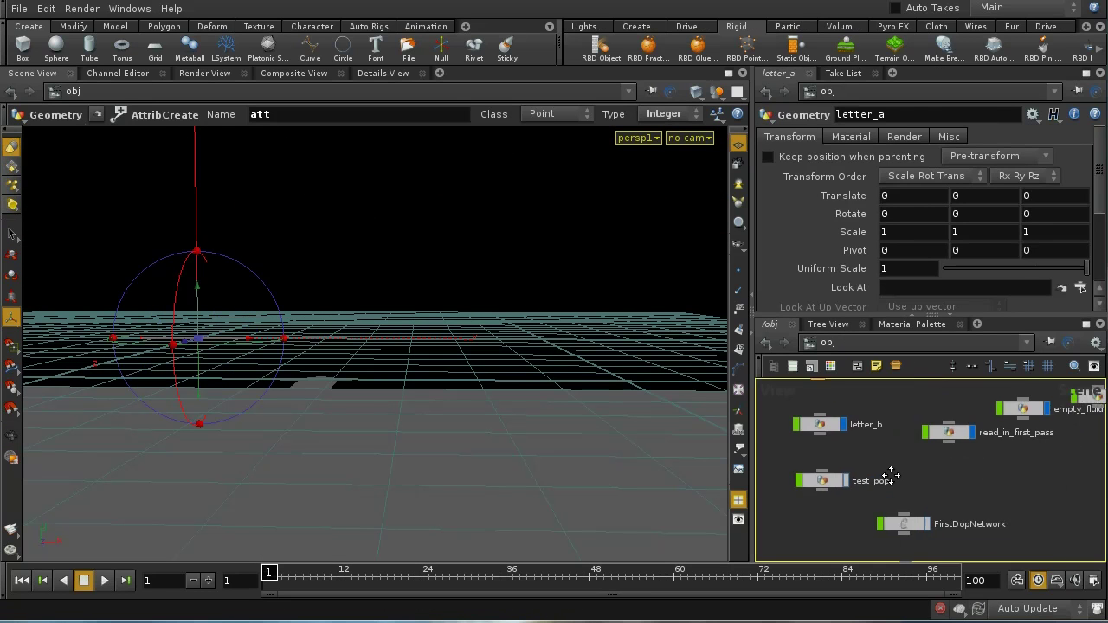
double_click(921, 493)
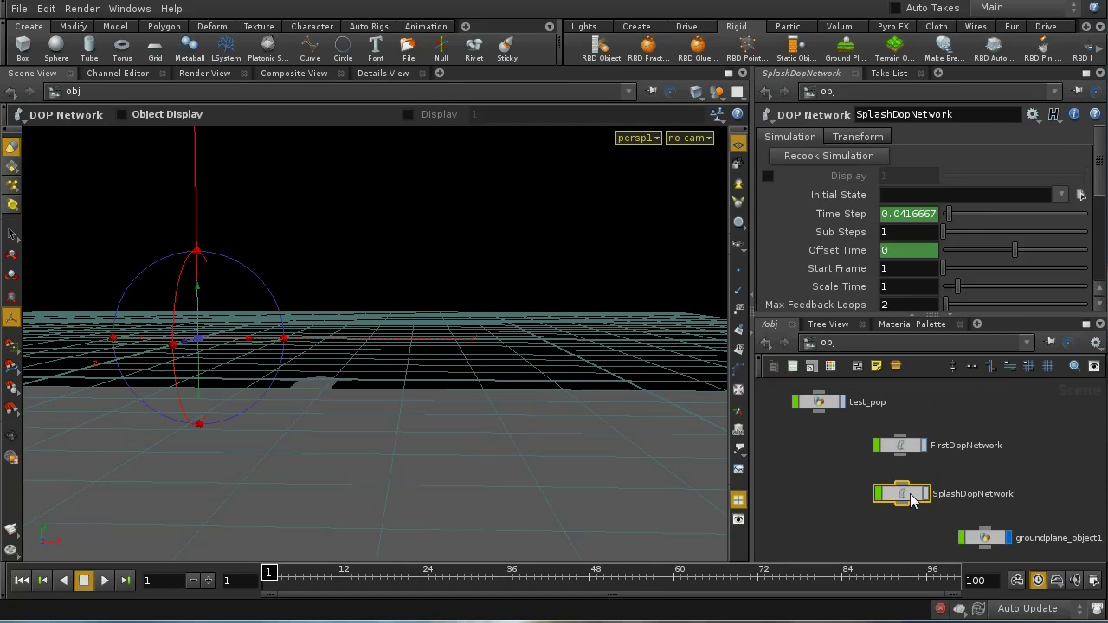
Play the splash simulation twice, stopping and rewinding to frame 1 each time.
scroll(1005, 520, "down", 2)
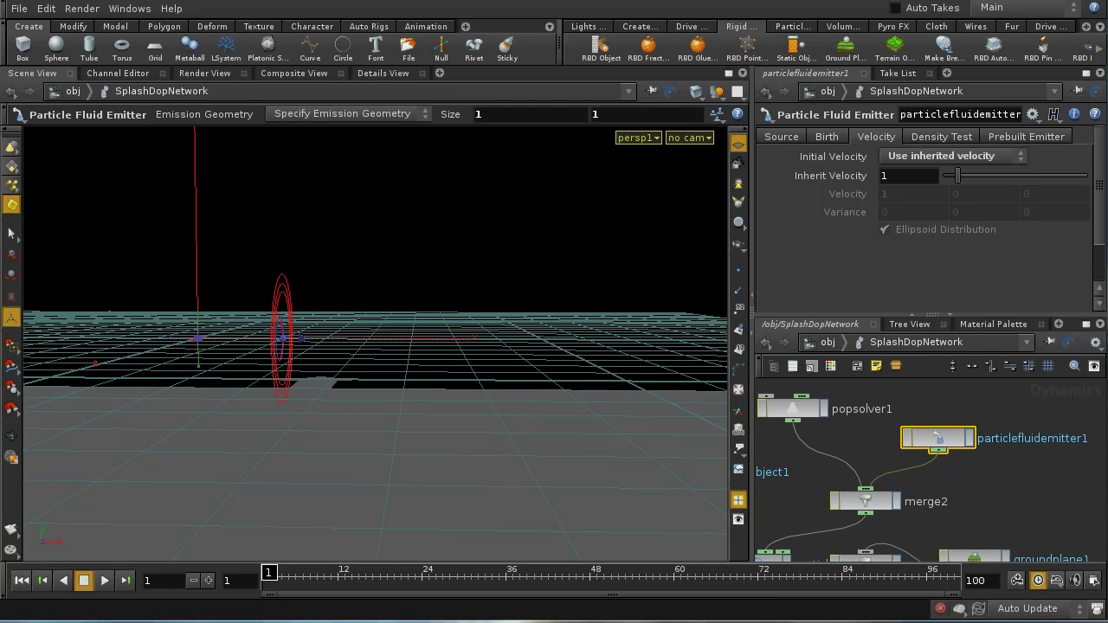
left_click(104, 580)
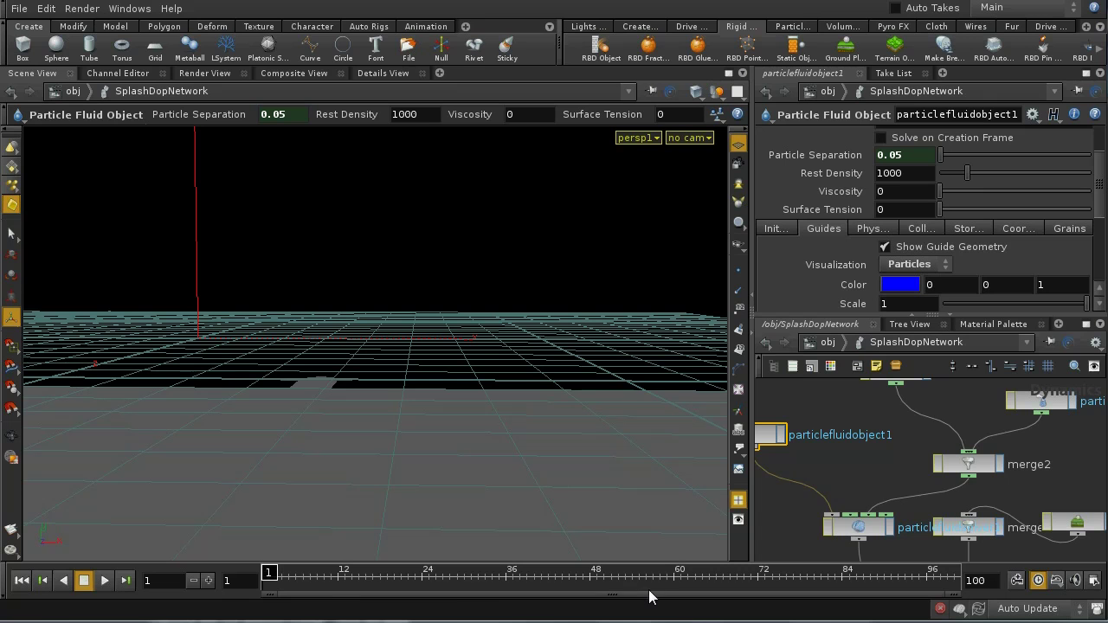
left_click(104, 582)
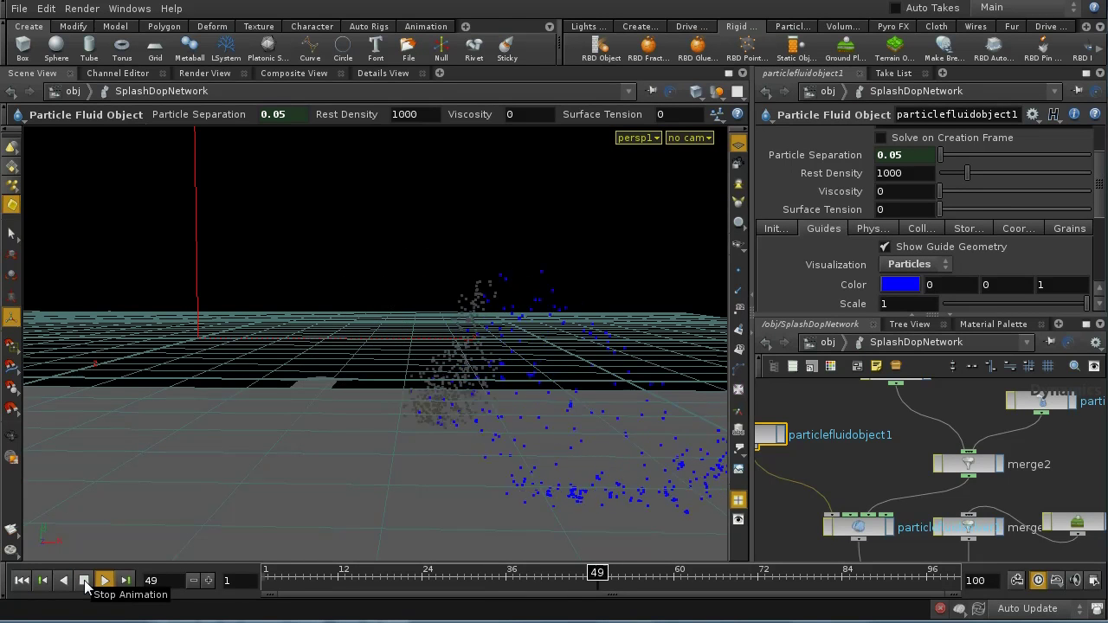
left_click(84, 581)
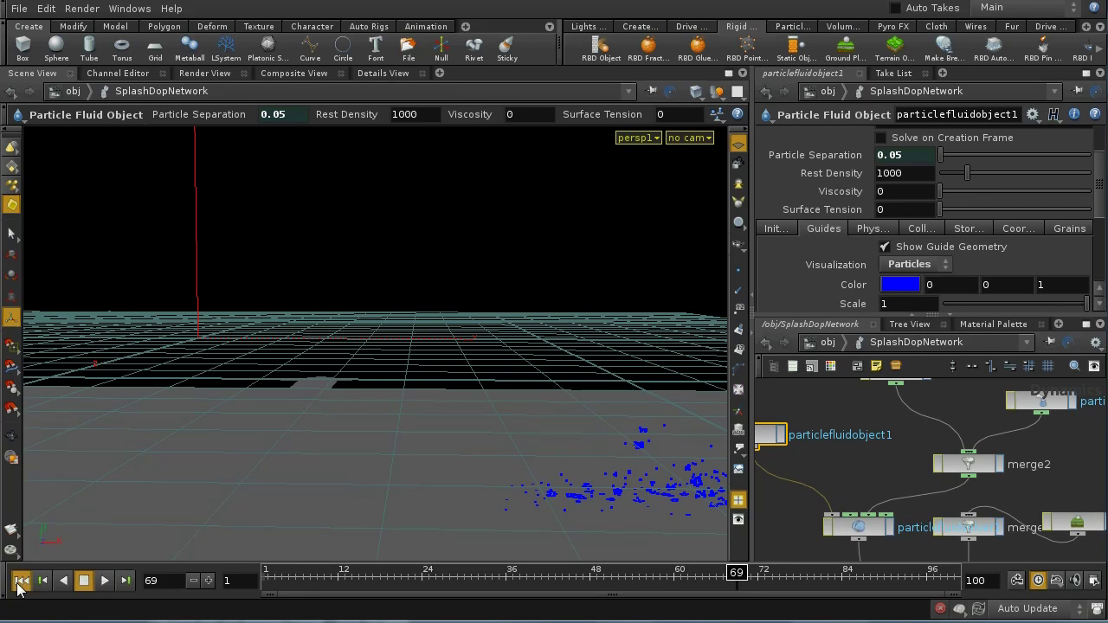
left_click(22, 580)
left_click(104, 581)
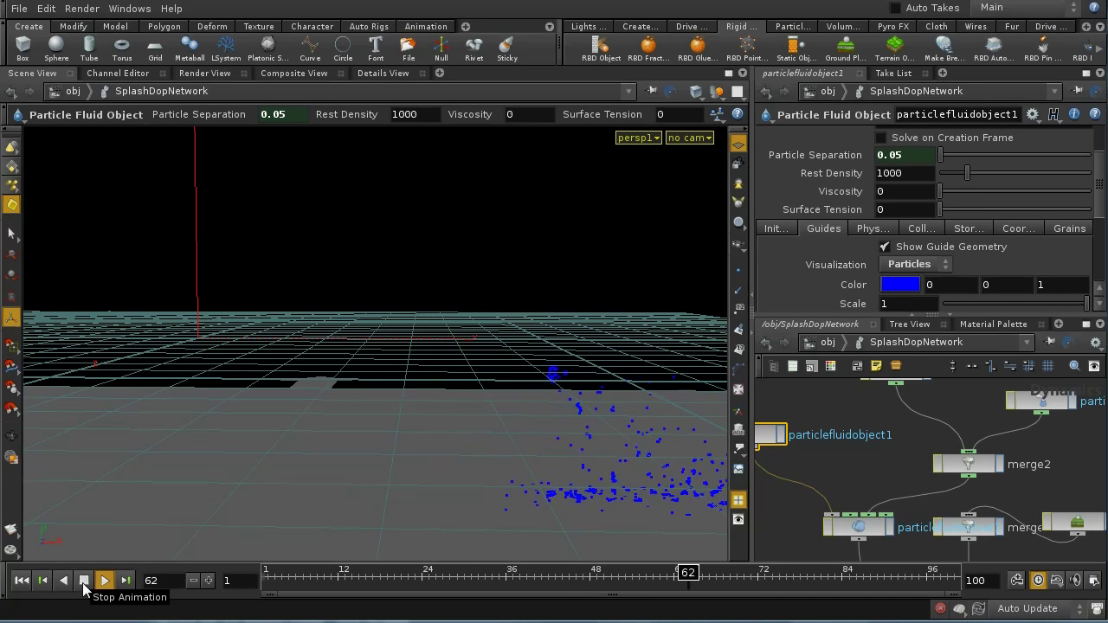
left_click(84, 581)
left_click(22, 581)
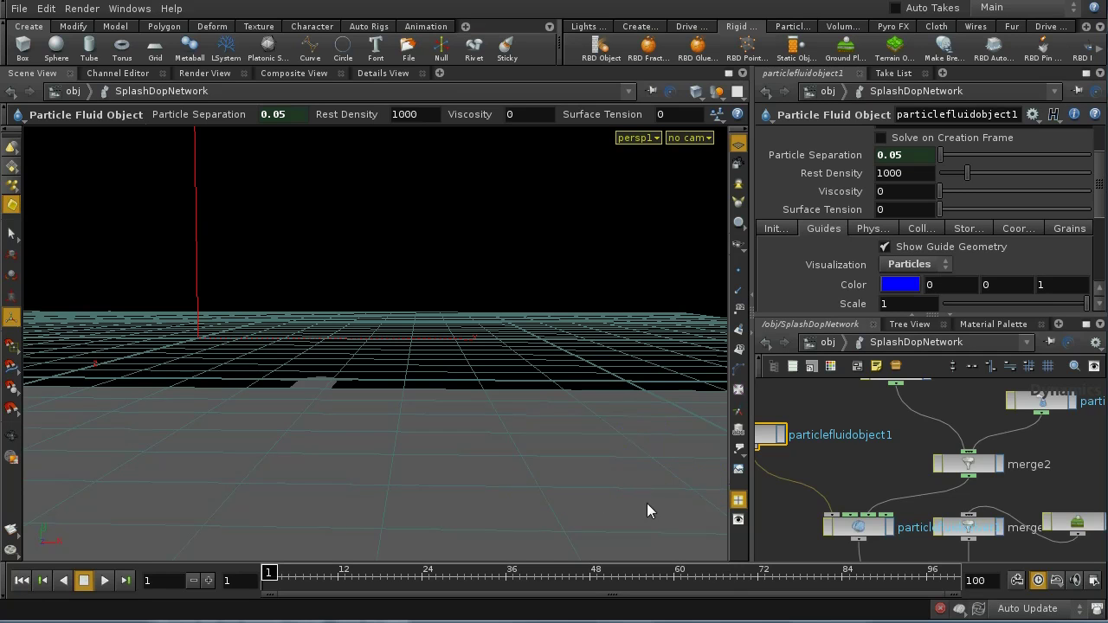
Lower particlefluidobject1's Bounce from 1 to 0.3 on the Physical tab.
middle_click_drag(857, 468, 918, 488)
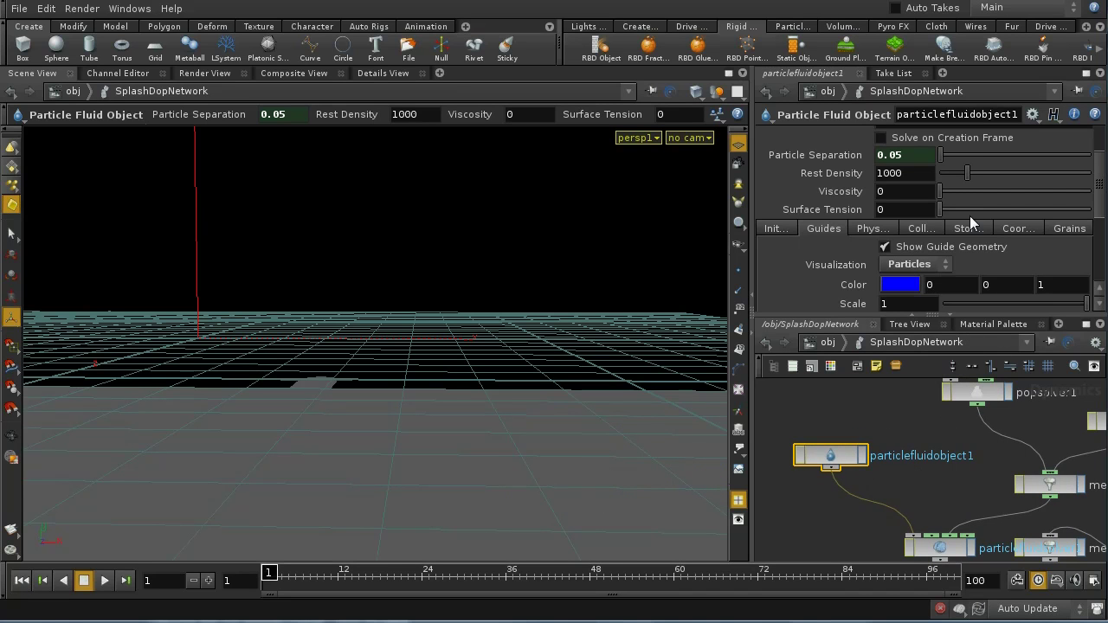
left_click(872, 229)
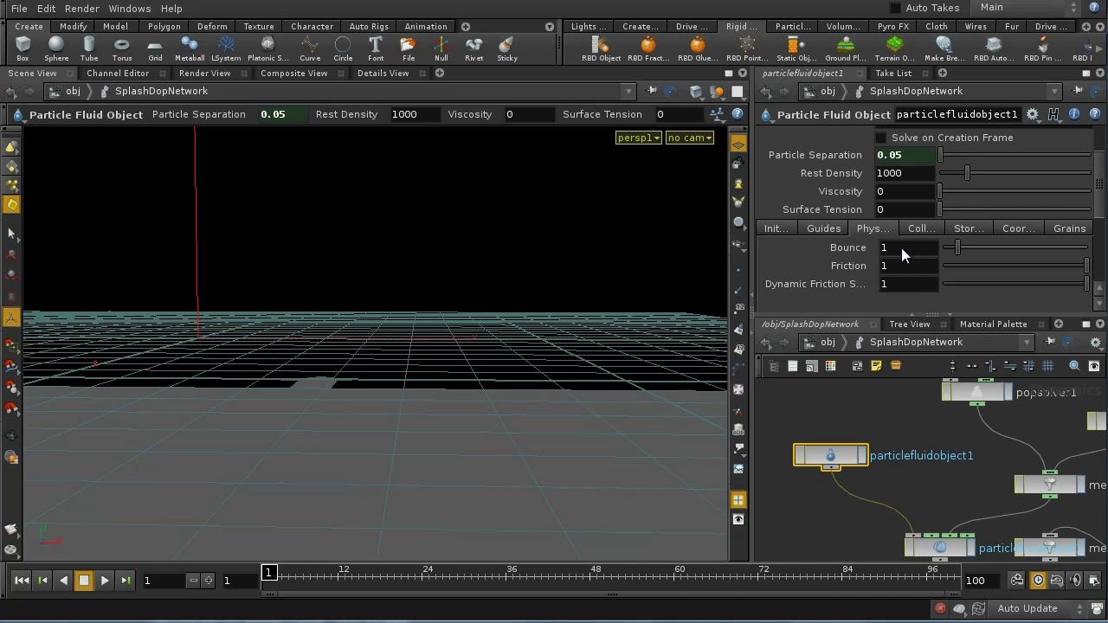
middle_click_drag(901, 247, 830, 249)
Inside empty_fluid, add a ROP Output Driver below dopimport1.
left_click(827, 344)
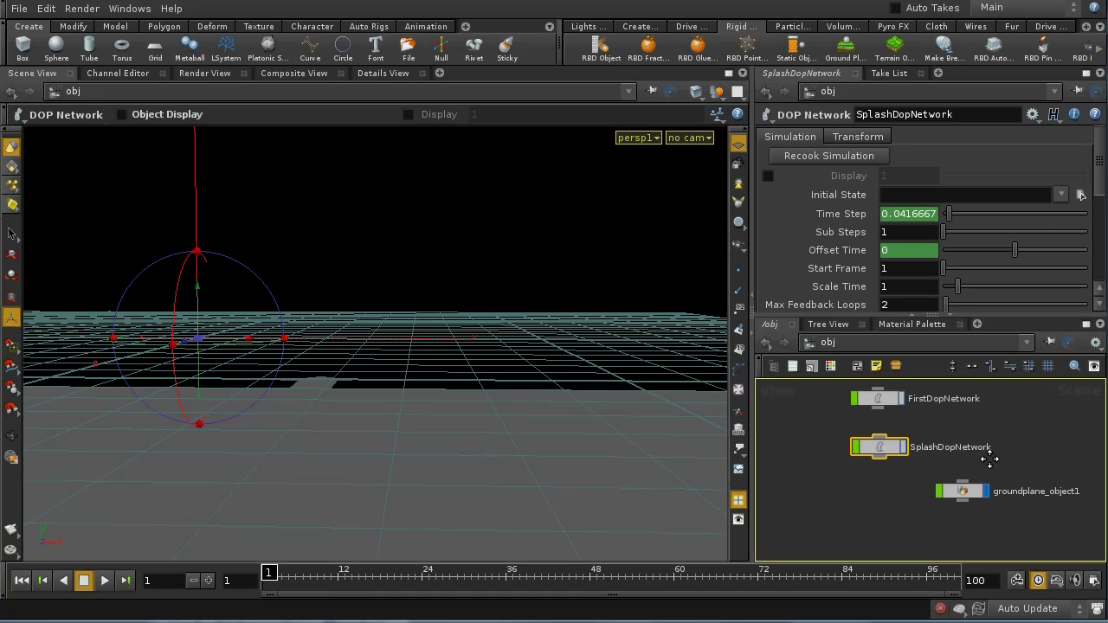
middle_click_drag(989, 460, 942, 502)
scroll(976, 467, "down", 2)
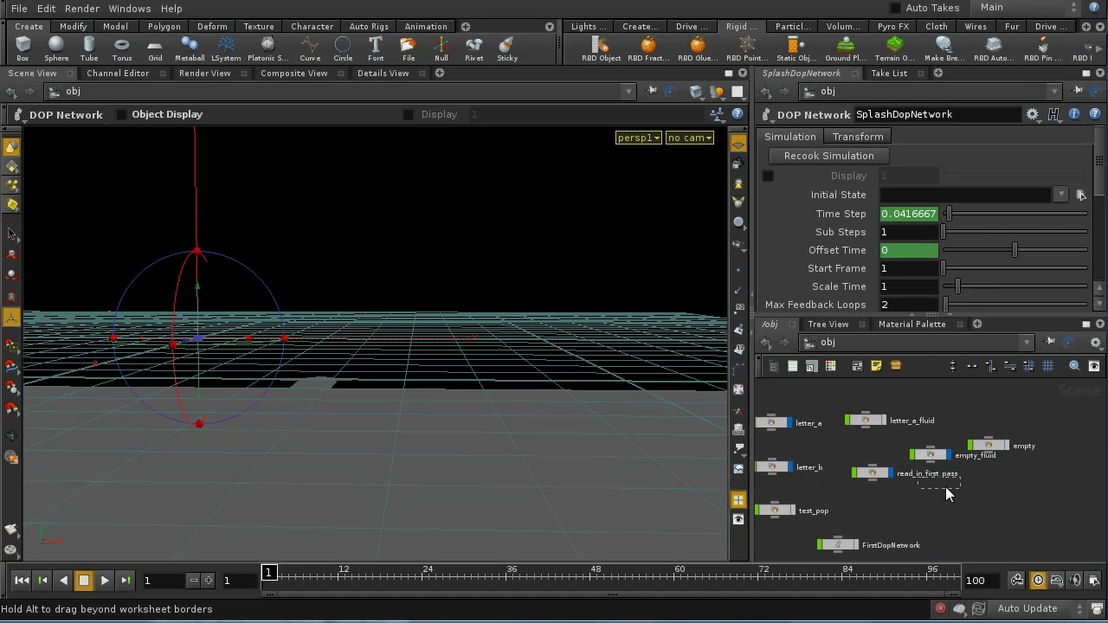
left_click_drag(930, 455, 996, 530)
double_click(996, 530)
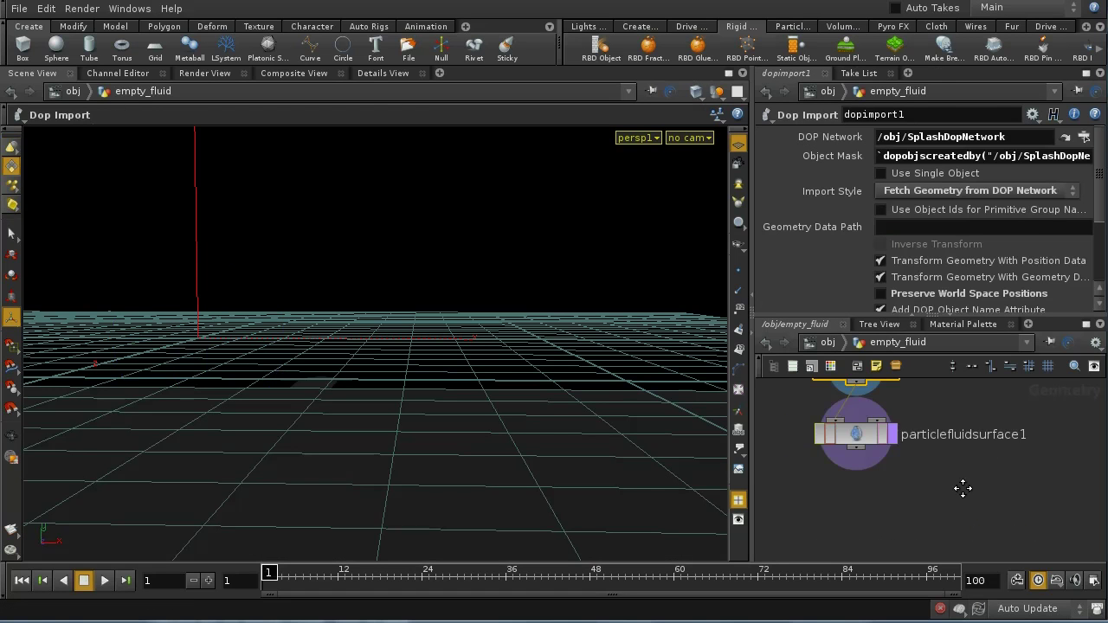
middle_click_drag(963, 488, 990, 522)
left_click_drag(902, 478, 973, 498)
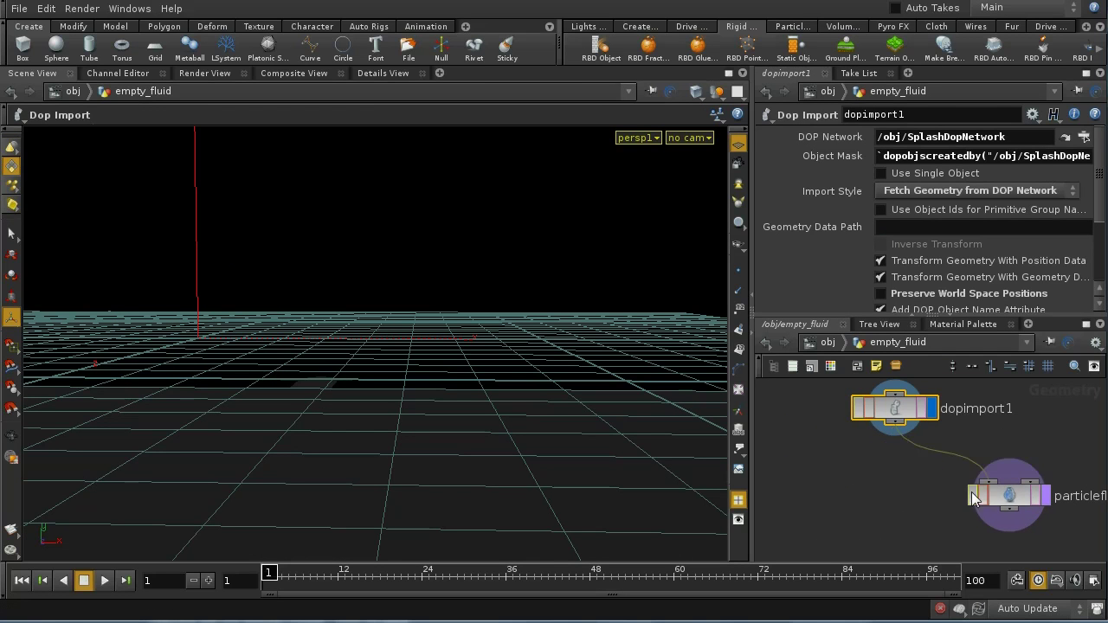
key("Tab")
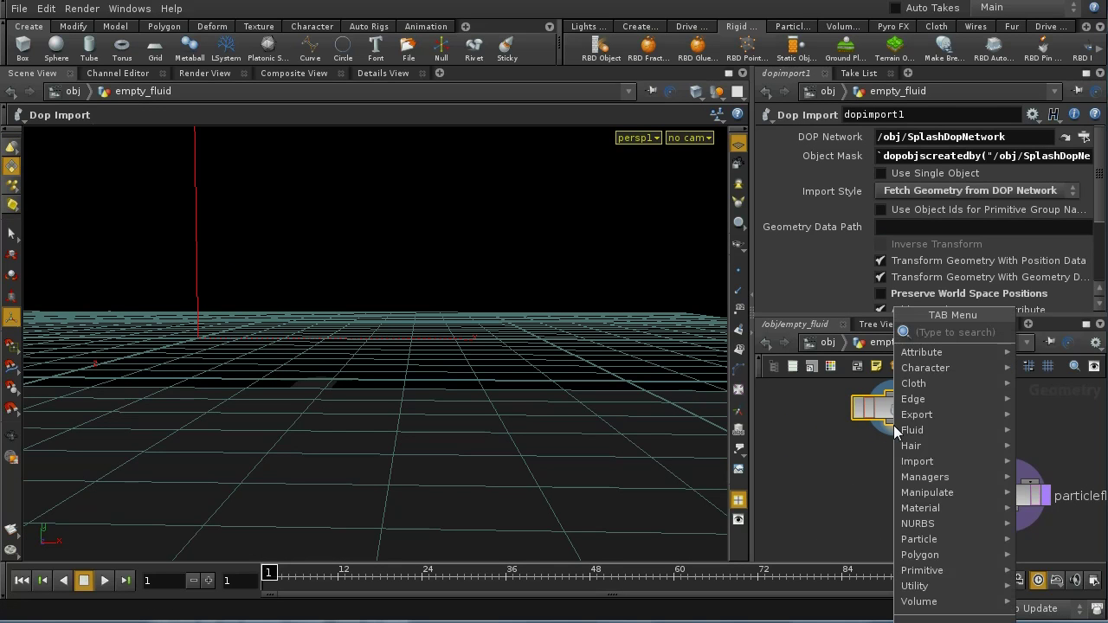
type("rop")
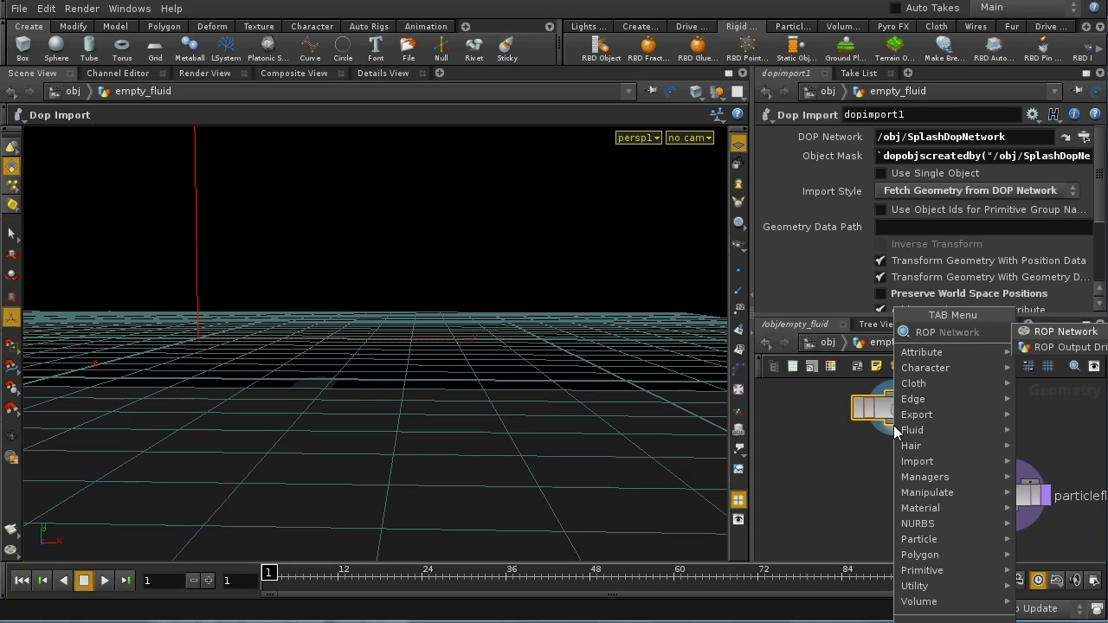
left_click(1065, 347)
left_click(1039, 441)
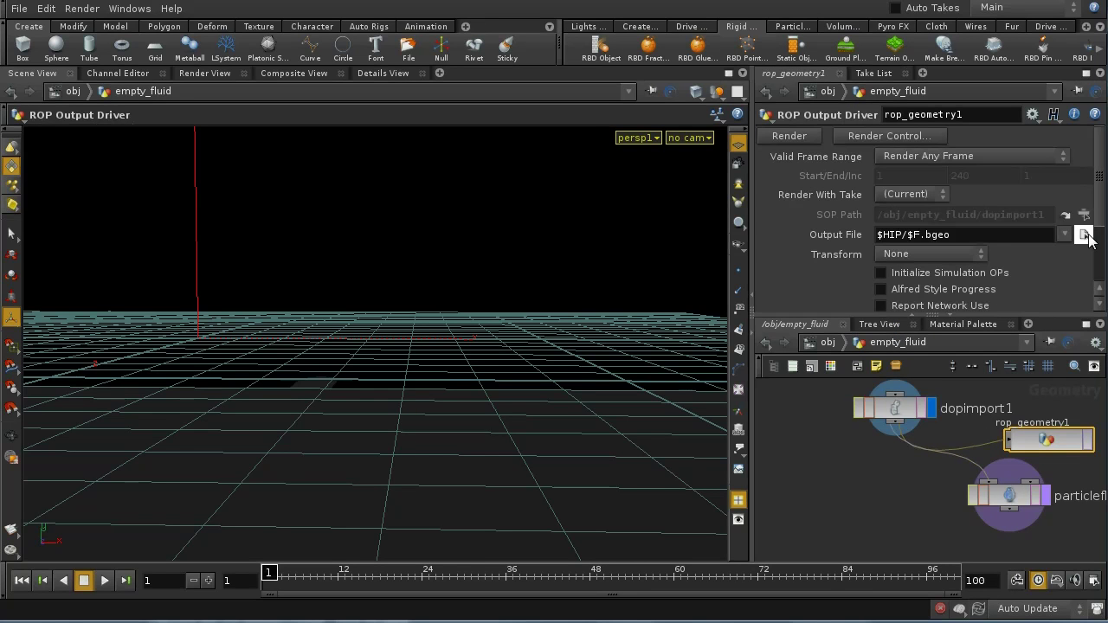
Set the output driver to Render Frame Range 1 to 100.
left_click(979, 156)
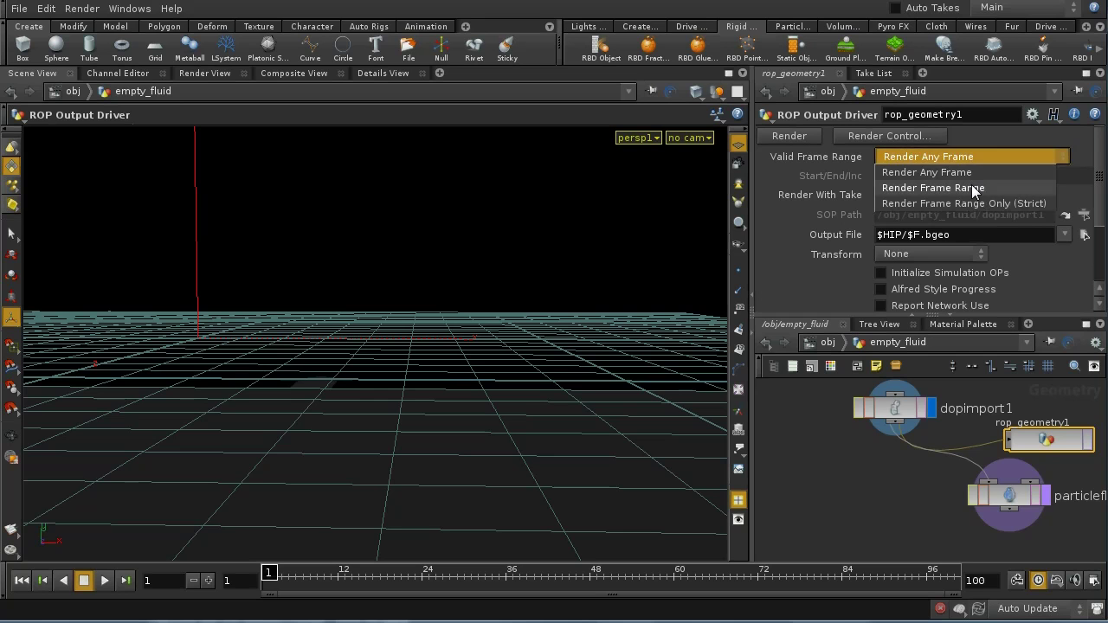
left_click(977, 186)
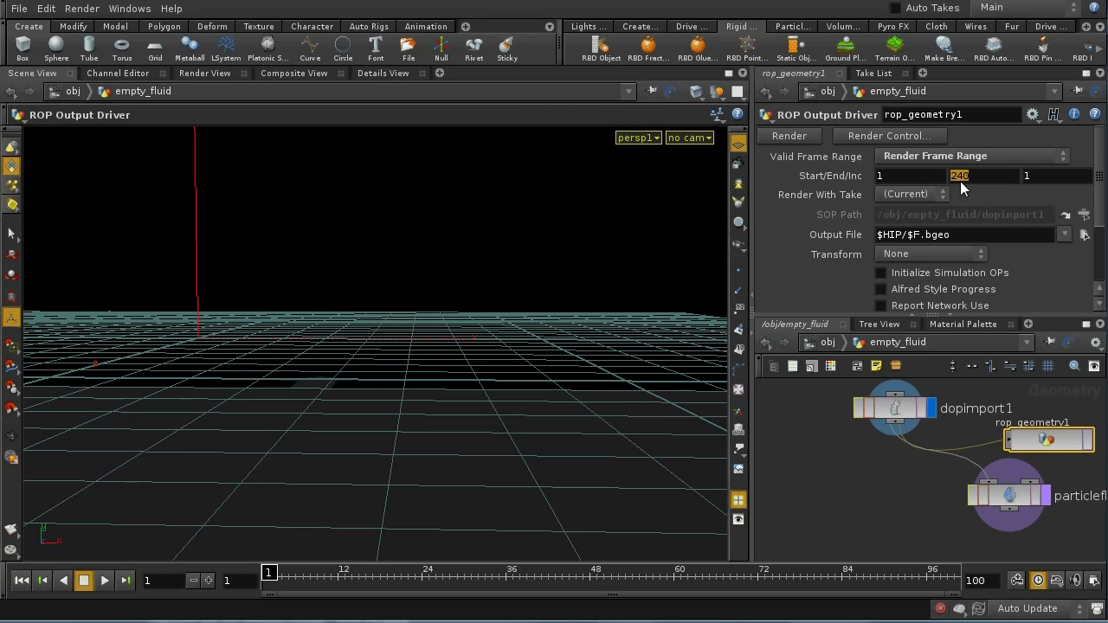
type("100")
key("Return")
Set the output file to $HIP/cache/splash_pass.$F.bgeo and render the cache.
left_click(1083, 234)
double_click(975, 114)
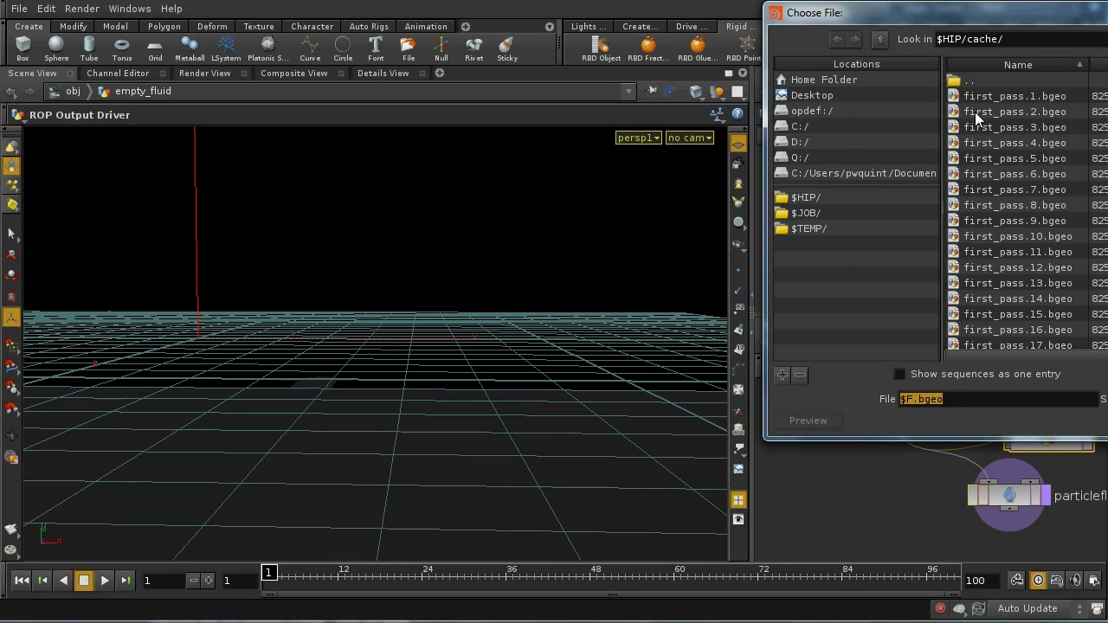
left_click(944, 373)
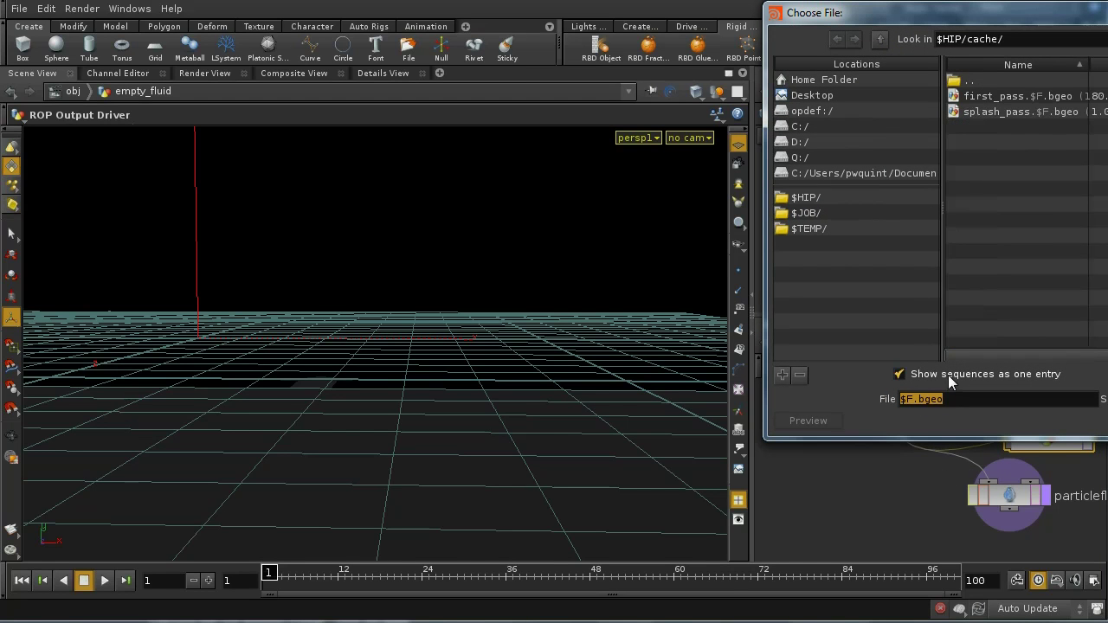
left_click(1007, 113)
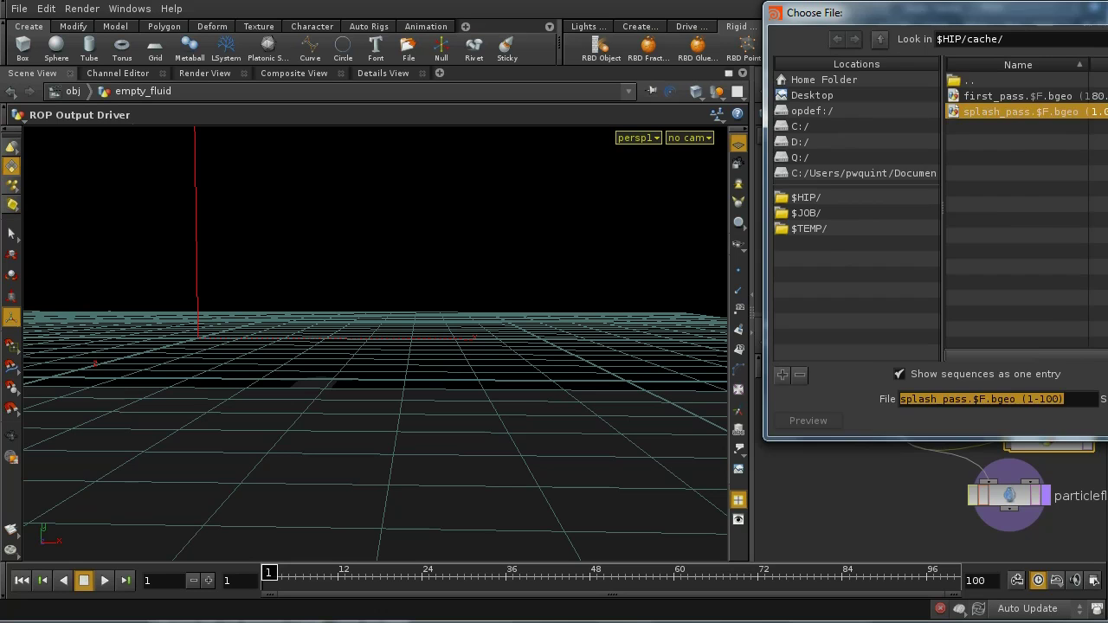
key("Return")
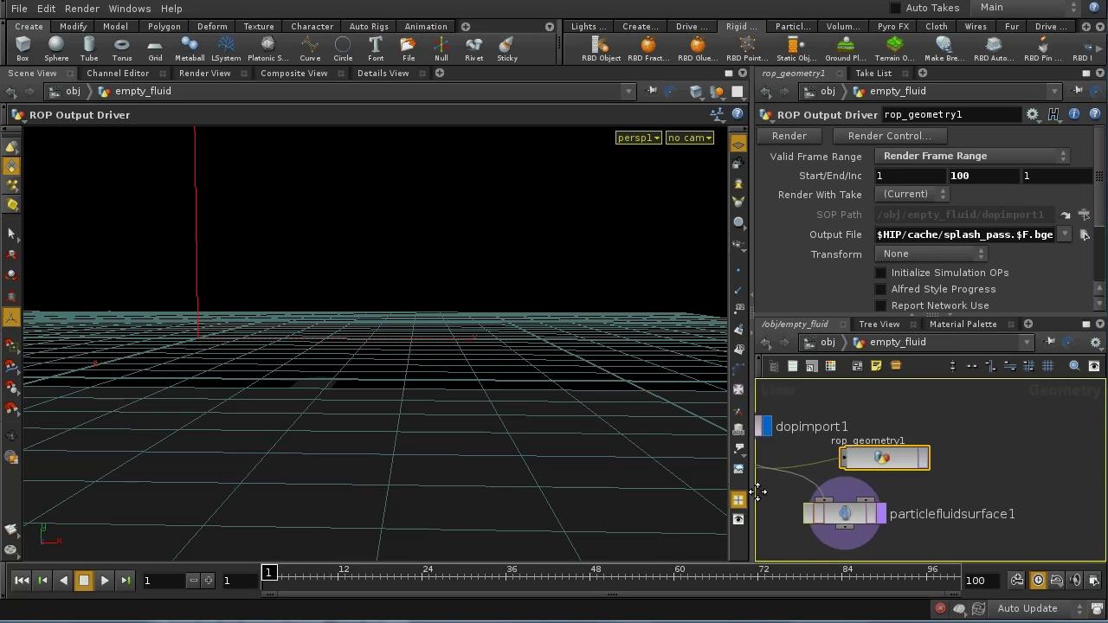
left_click(922, 460)
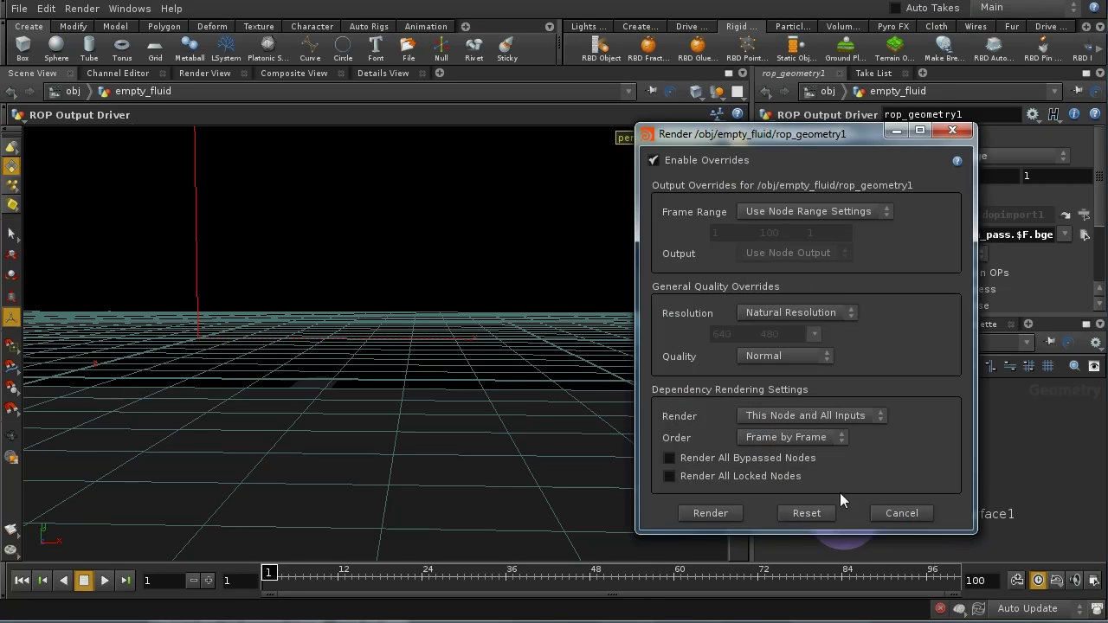
left_click(729, 515)
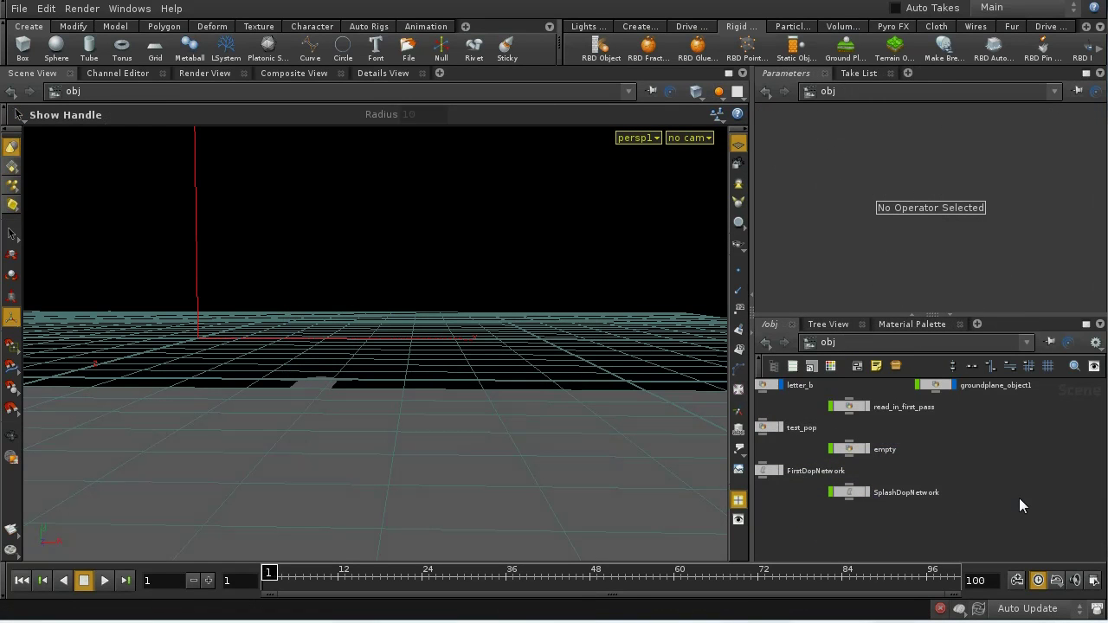
Place a Geometry object at /obj beside the empty node and name it final_fluid.
scroll(955, 450, "down", 2)
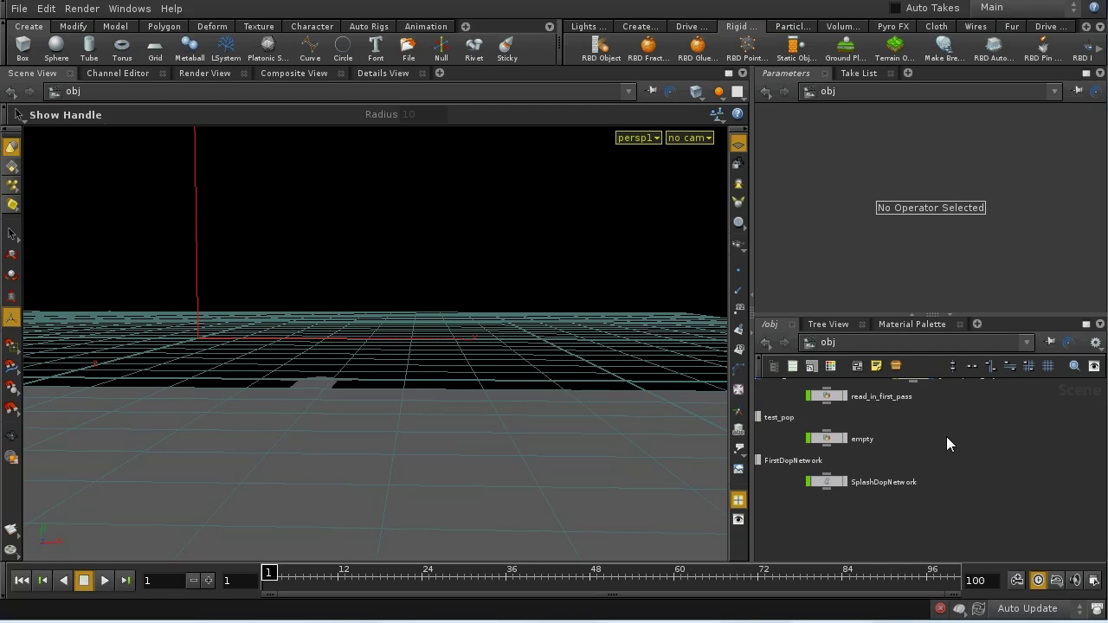
key("Tab")
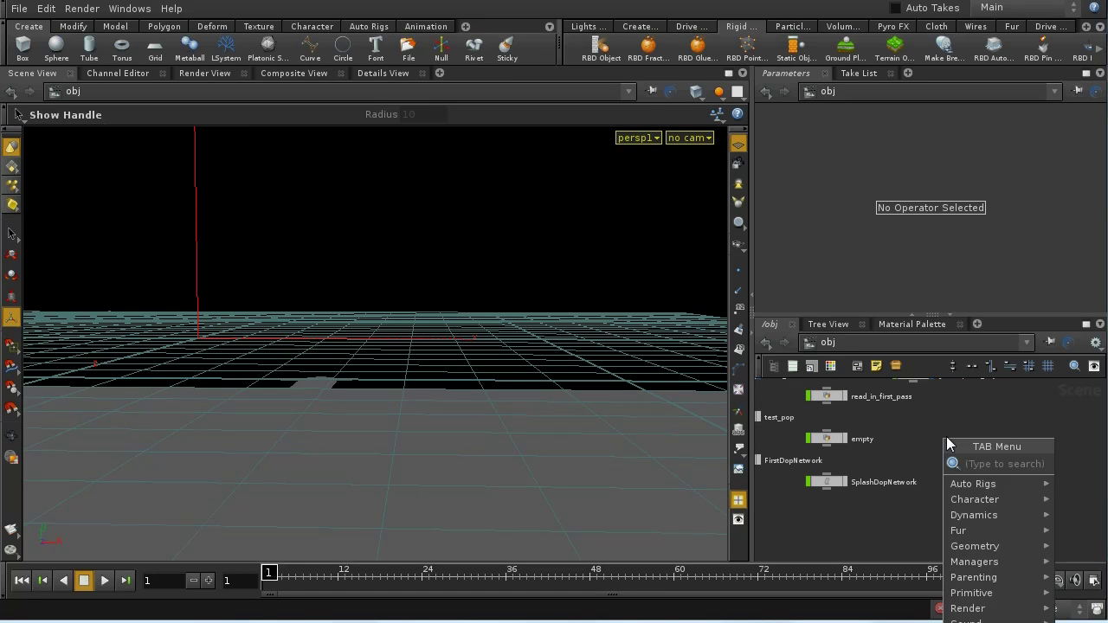
type("geo")
left_click(1075, 459)
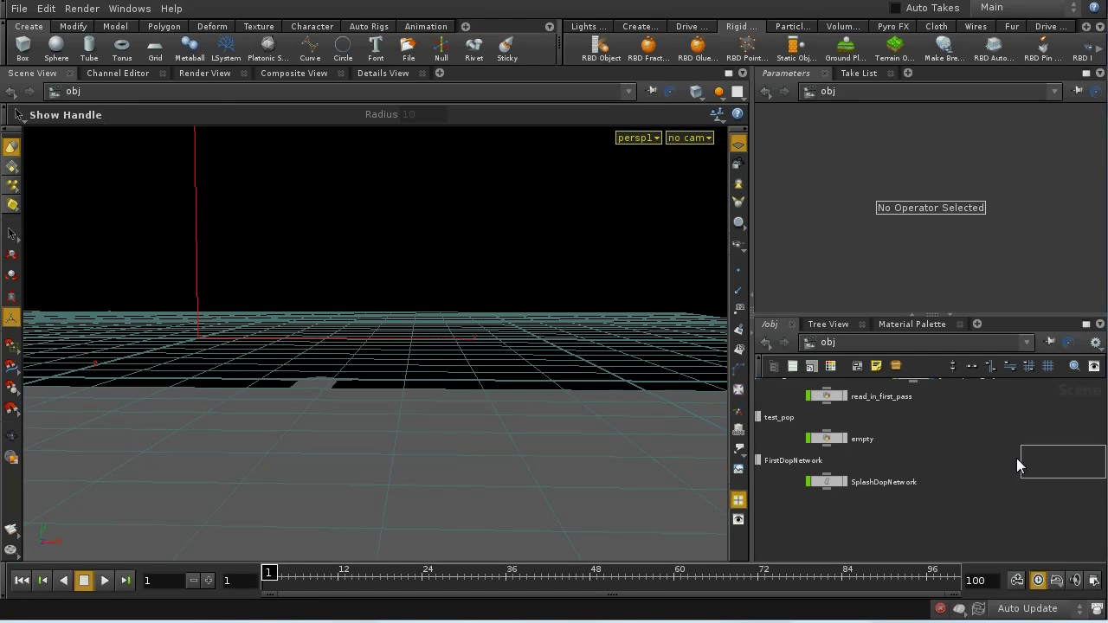
left_click(969, 443)
double_click(906, 118)
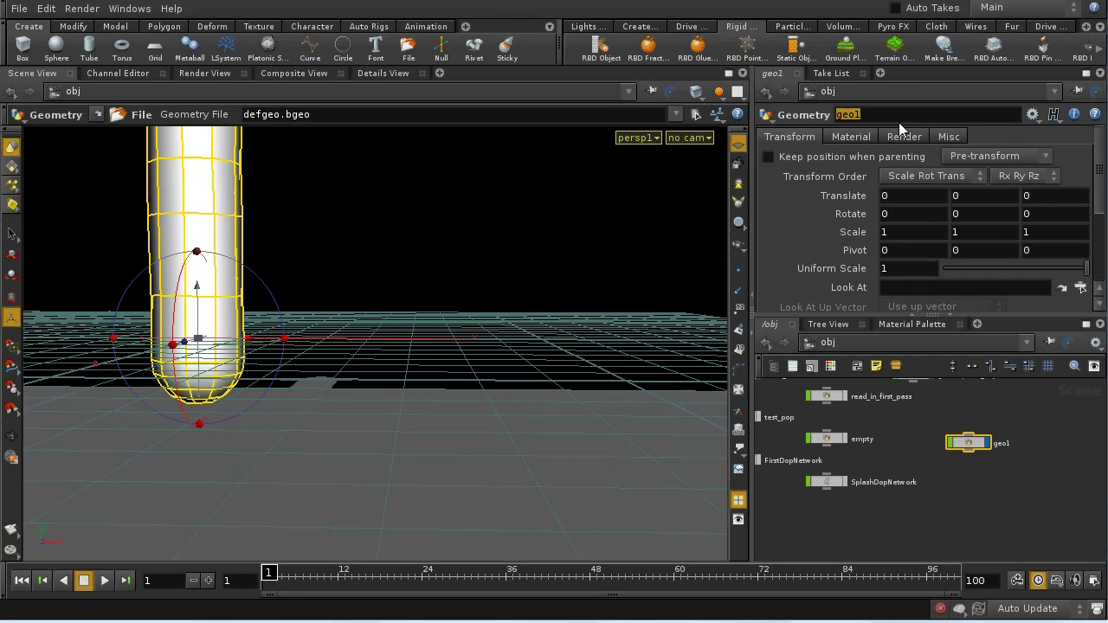
type("final_fluid")
Confirm the name final_fluid, then paste a copy of the File node inside as file2.
key("Return")
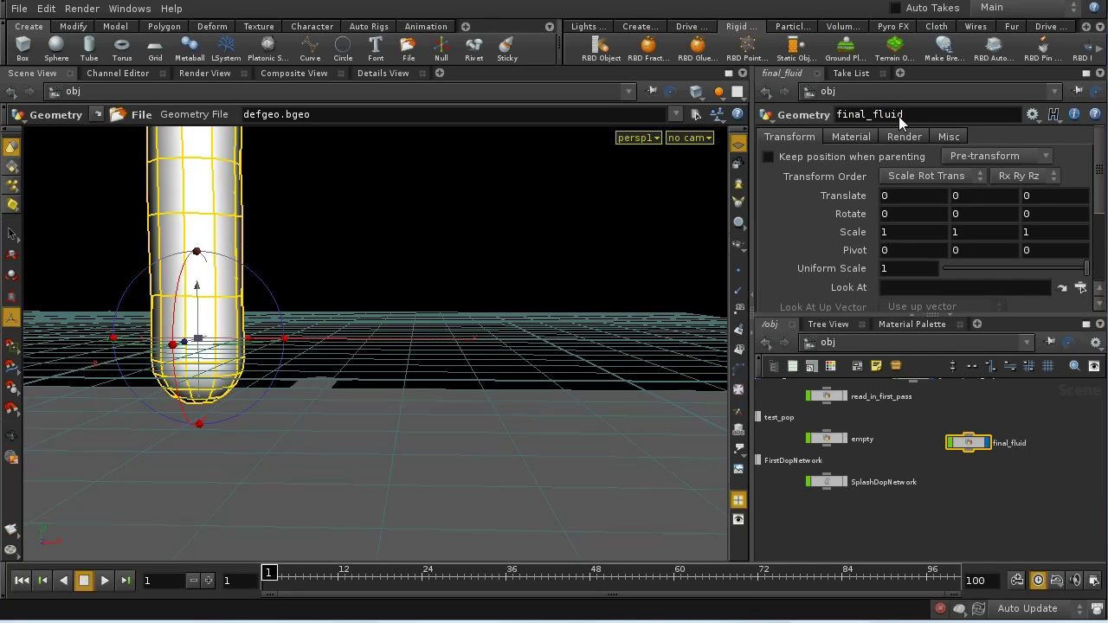
double_click(968, 441)
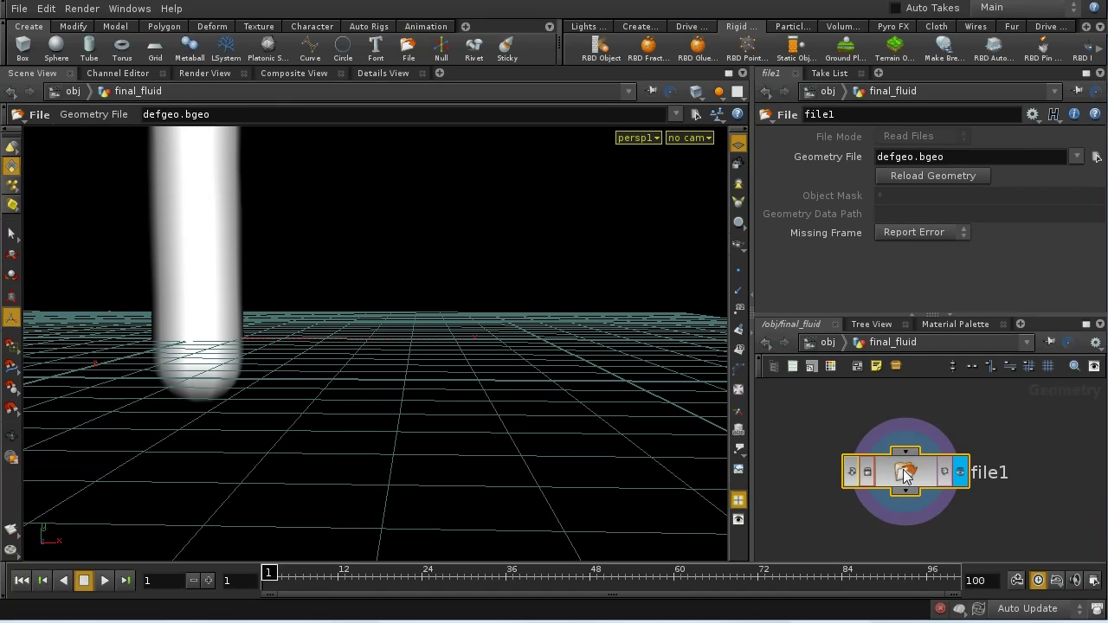
key("ctrl+v")
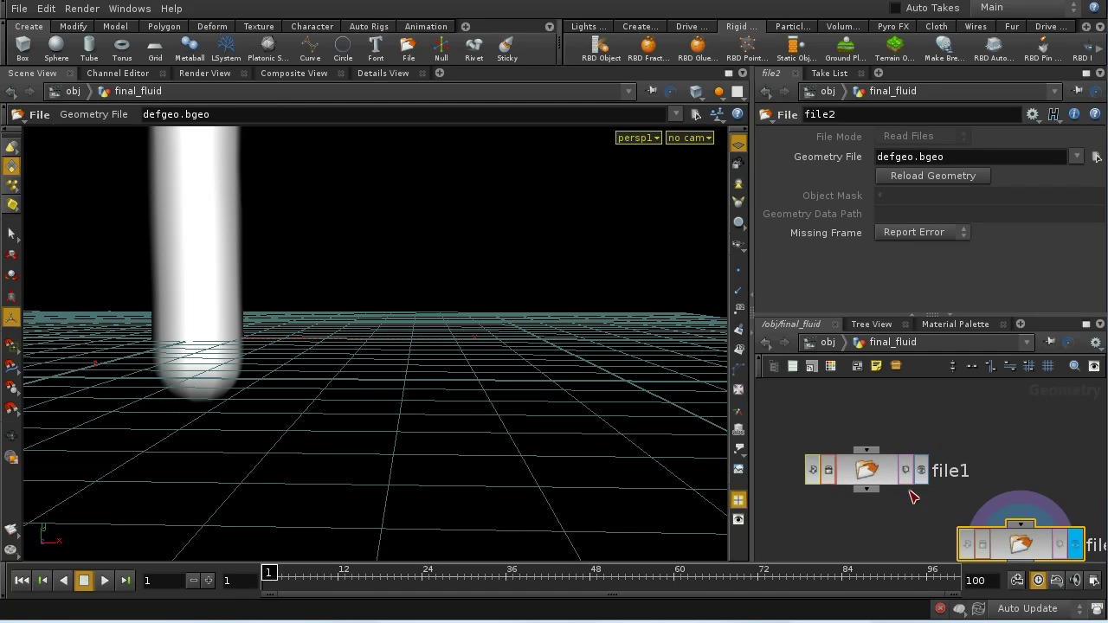
left_click_drag(1021, 543, 1052, 470)
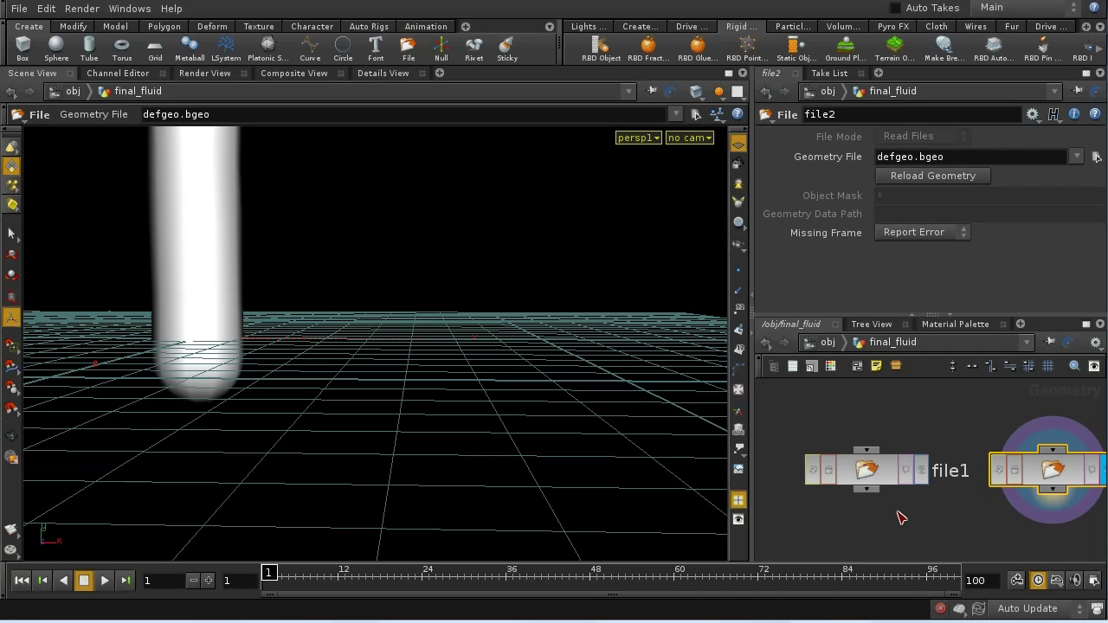
Point file1's Geometry File to the first_pass.$F.bgeo cache sequence.
left_click(896, 478)
left_click(1096, 157)
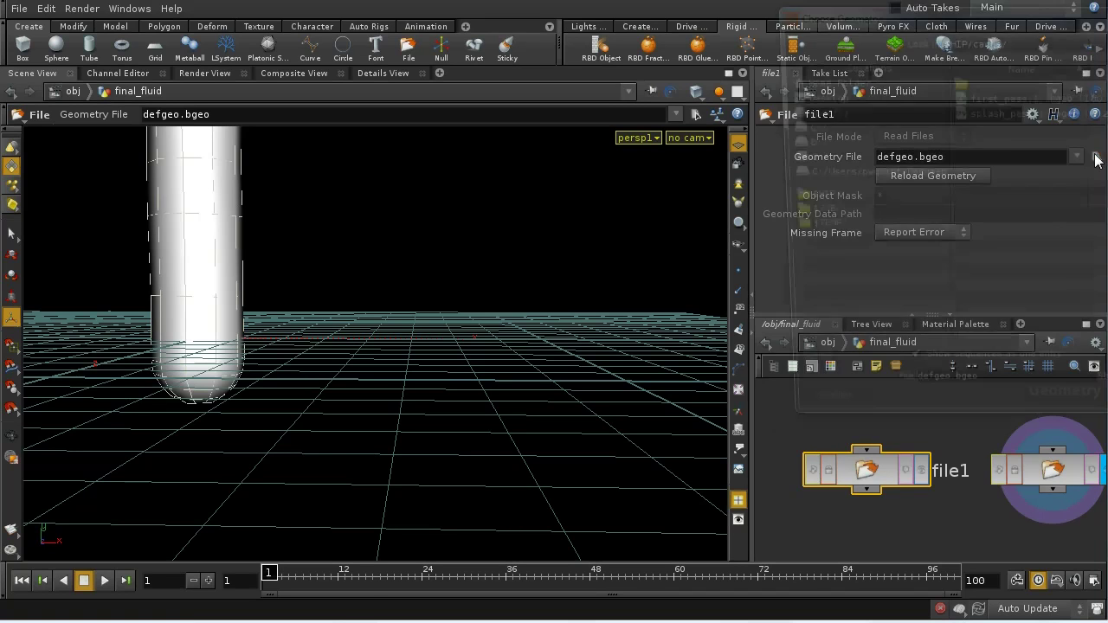
left_click(1011, 96)
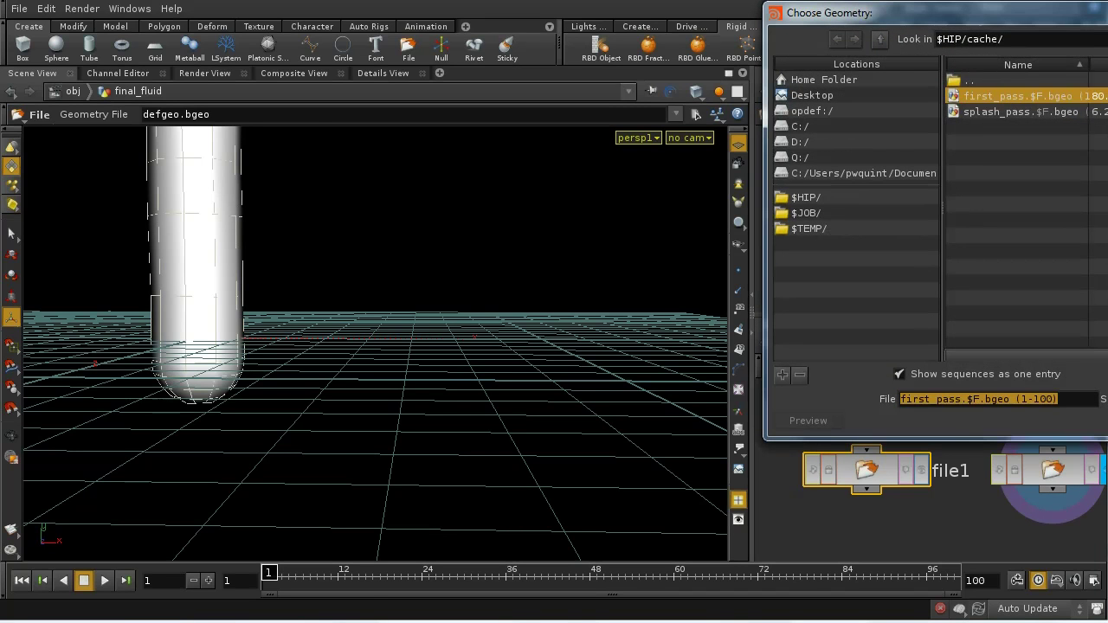
key("Return")
Point file2's Geometry File to $HIP/cache/splash_pass.$F.bgeo.
left_click(1052, 470)
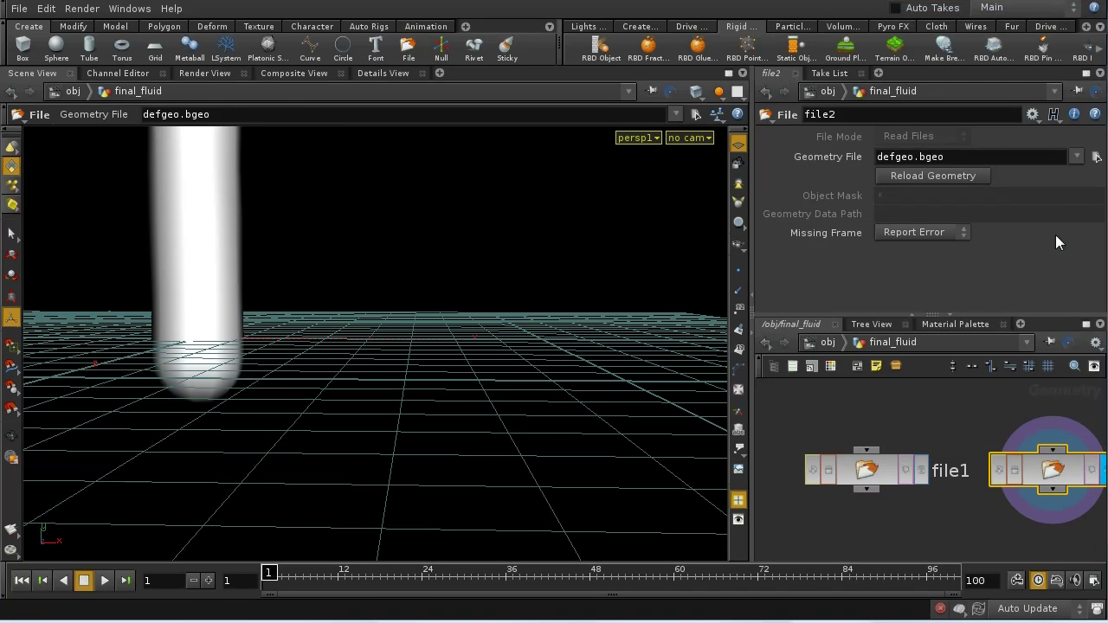
left_click(1095, 157)
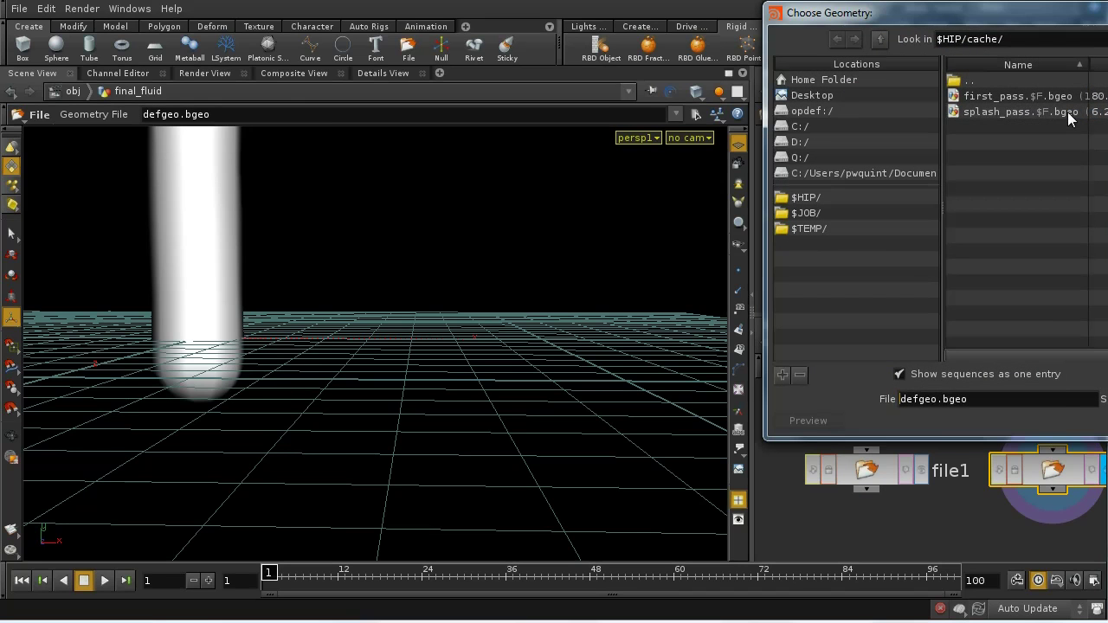
left_click(1020, 113)
key("Return")
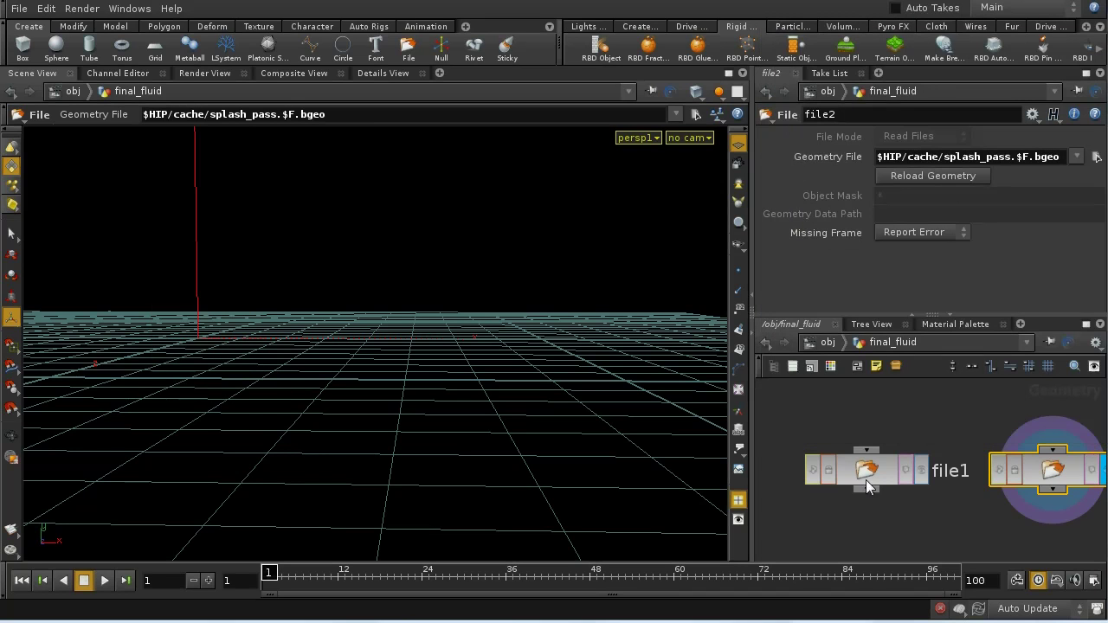
middle_click_drag(910, 516, 901, 489)
Create a Merge node, merge1, below the file1 and file2 nodes.
key("Tab")
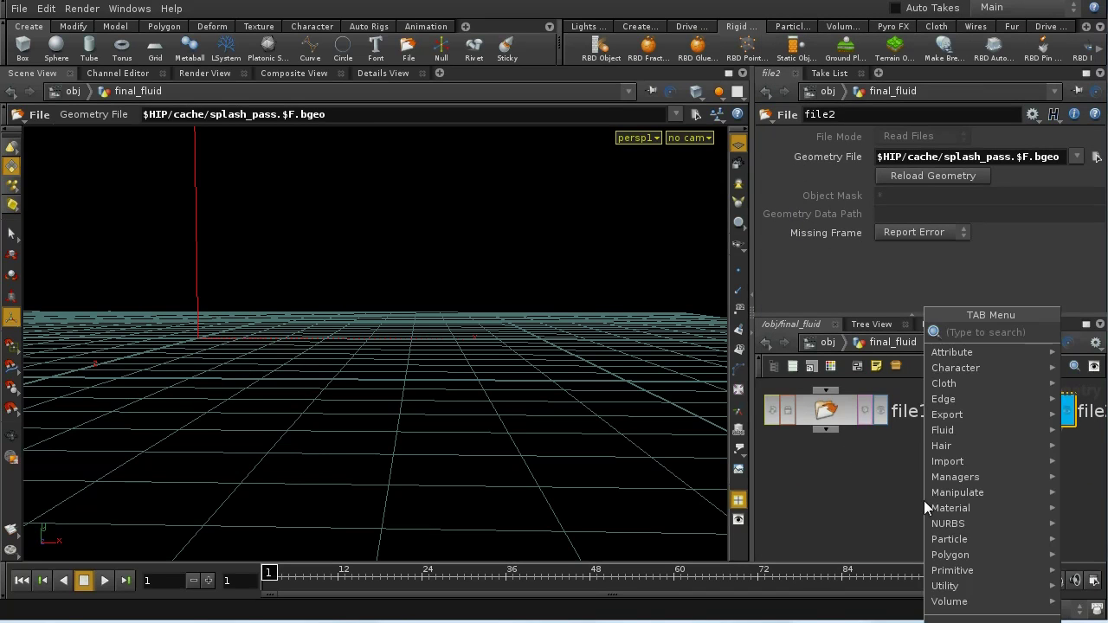
type("Merge")
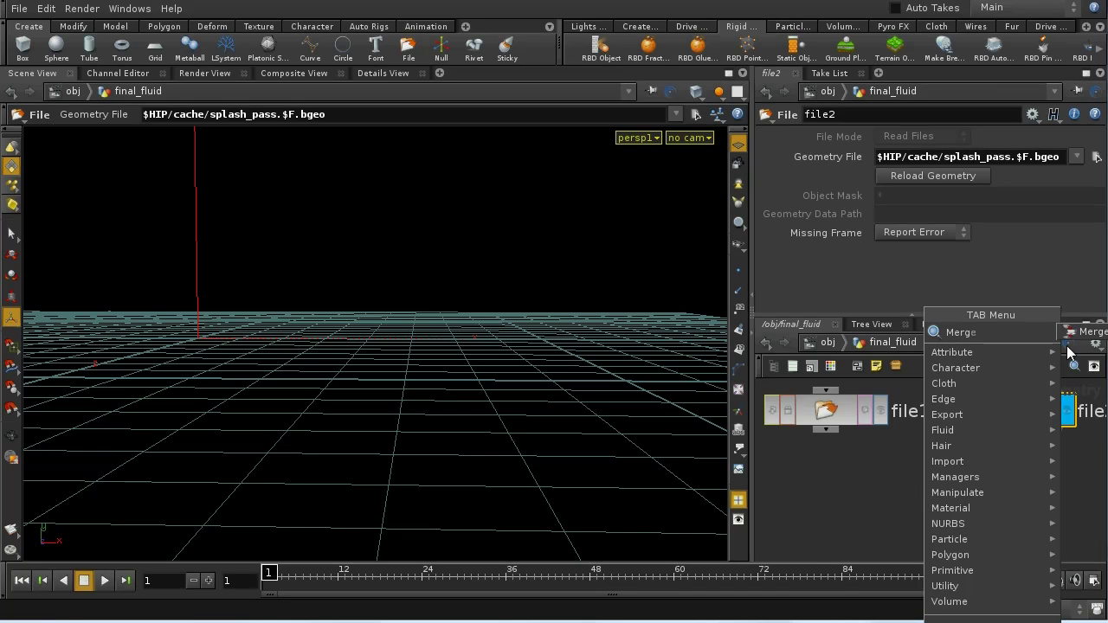
left_click(1089, 331)
left_click(932, 509)
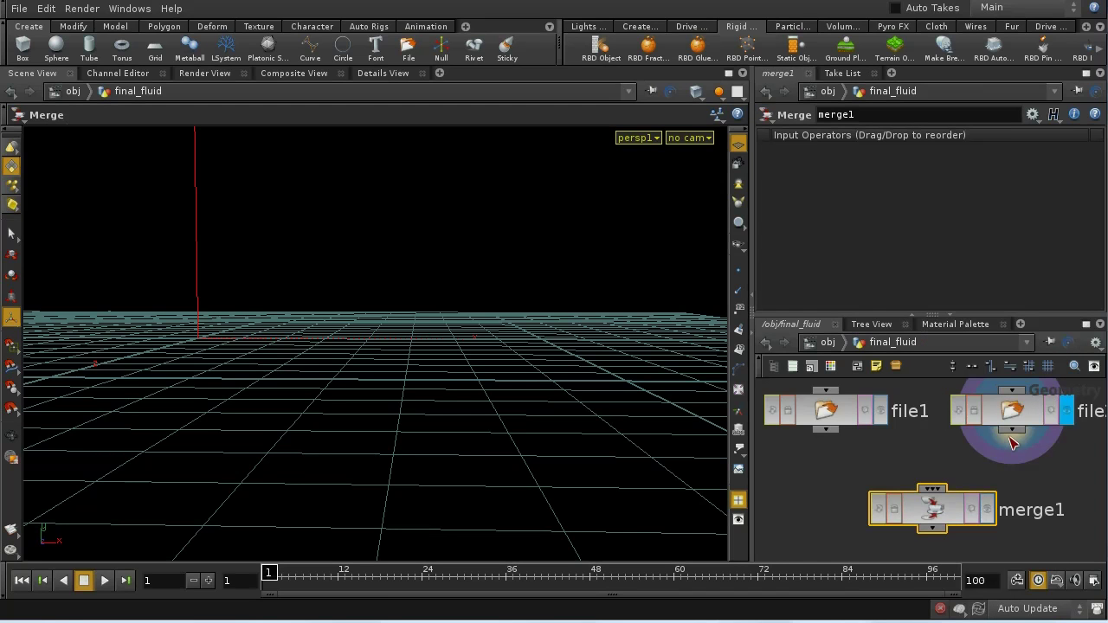
Wire file2 and file1 into merge1 and set merge1's display flag.
left_click_drag(932, 490, 1011, 431)
left_click_drag(827, 430, 925, 487)
left_click(924, 486)
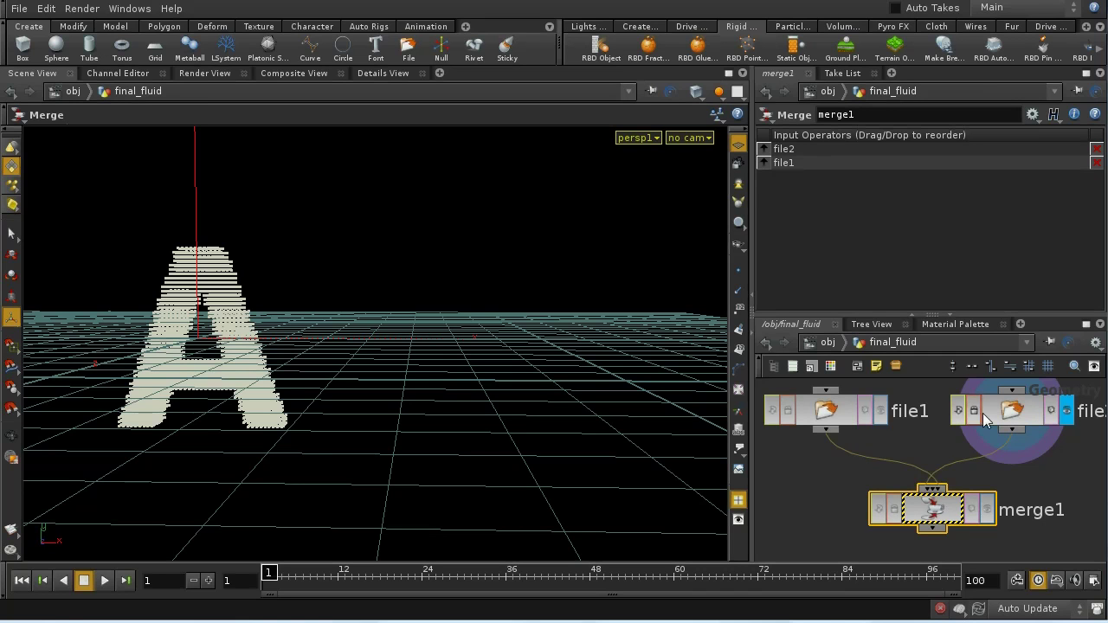
left_click(988, 508)
middle_click_drag(1046, 535, 1039, 446)
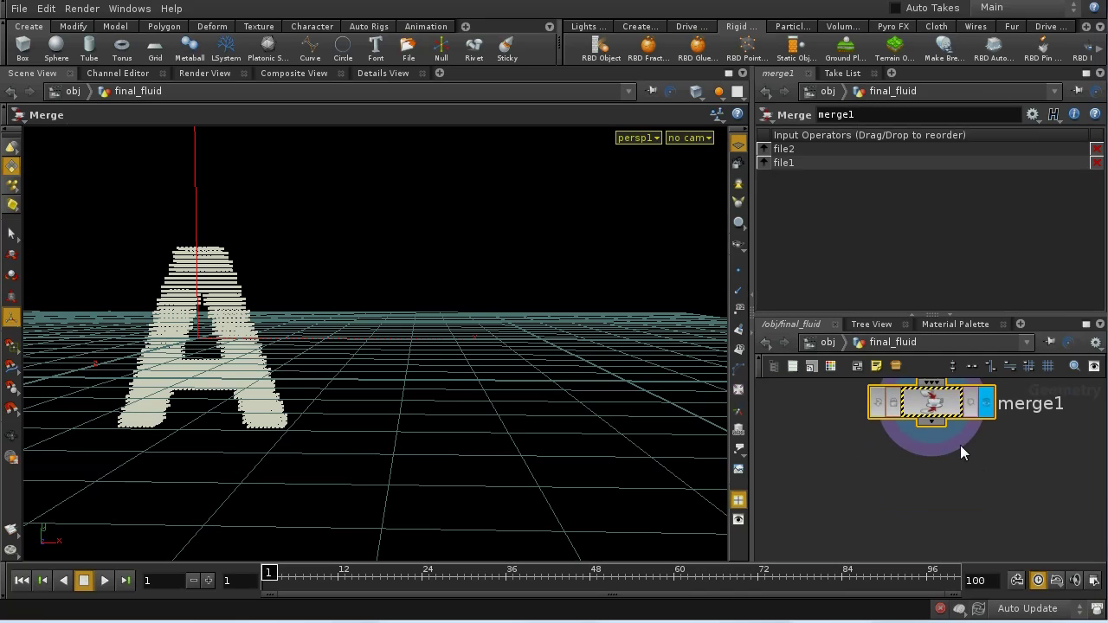
key("Tab")
Add a Particle Fluid Surface node below merge1.
mouse_move(943, 441)
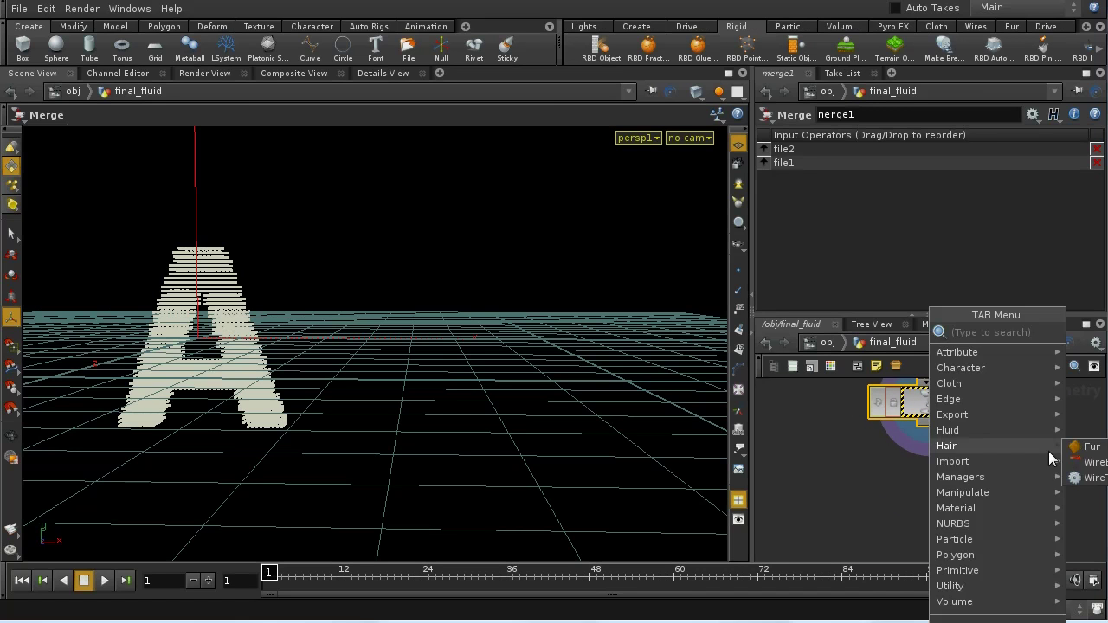
left_click(1074, 447)
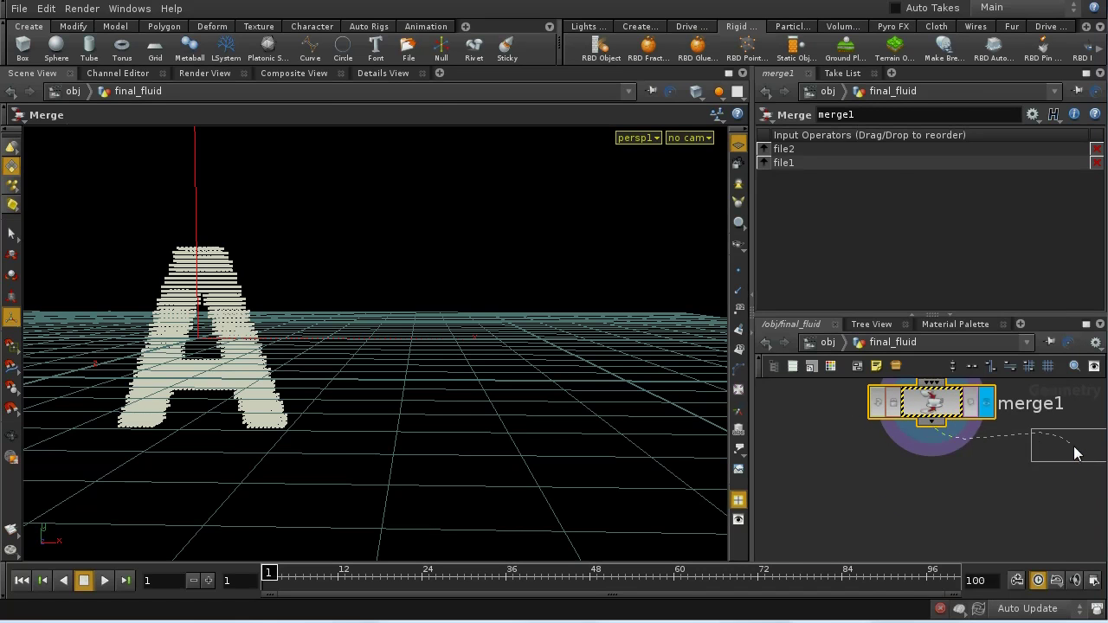
left_click(923, 467)
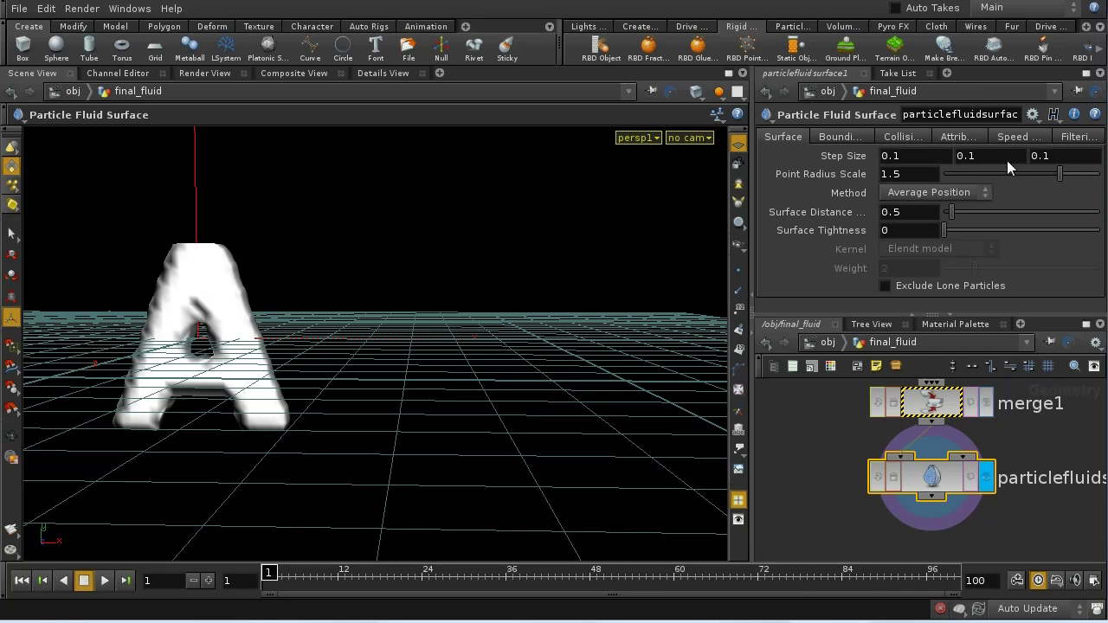
Copy the Point separation parameter from letter_a's network, then return to final_fluid.
left_click(828, 342)
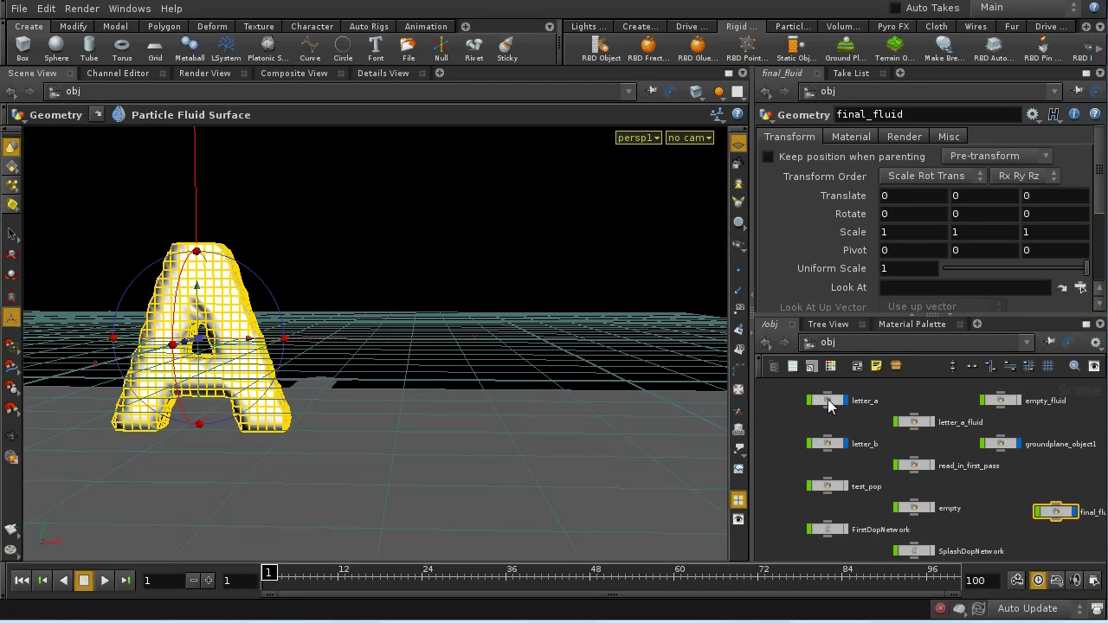
double_click(828, 399)
right_click(846, 156)
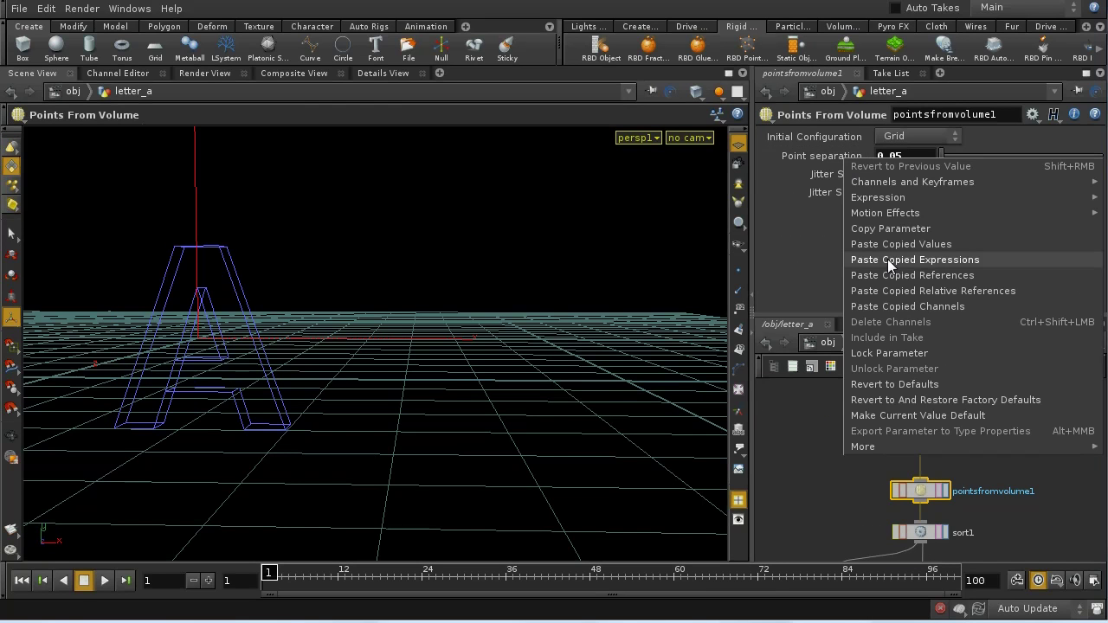
left_click(887, 228)
left_click(828, 342)
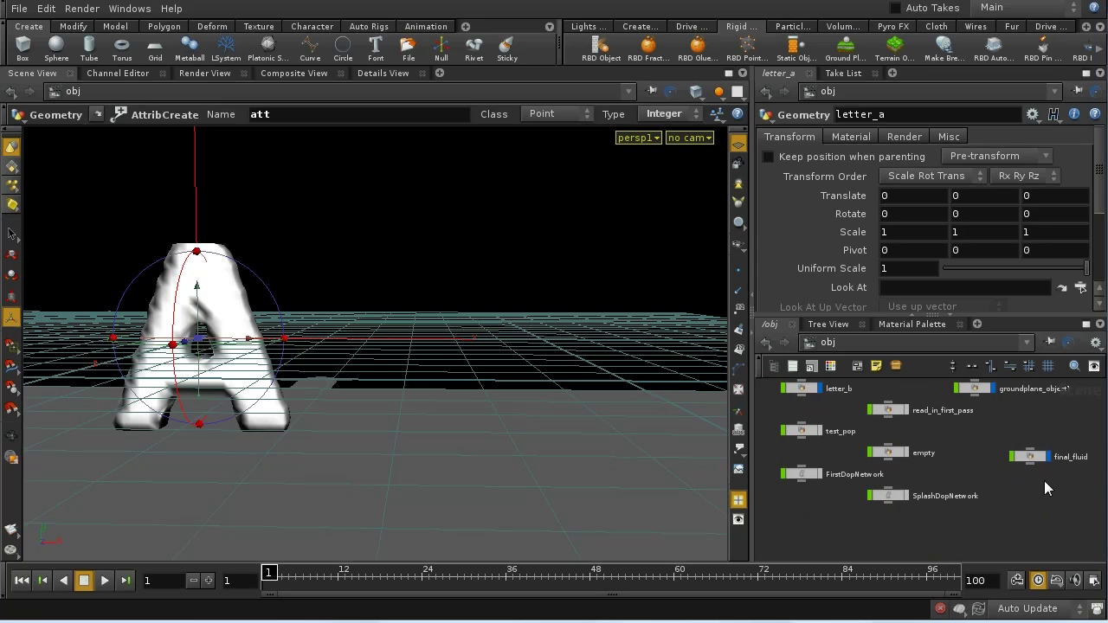
double_click(1031, 457)
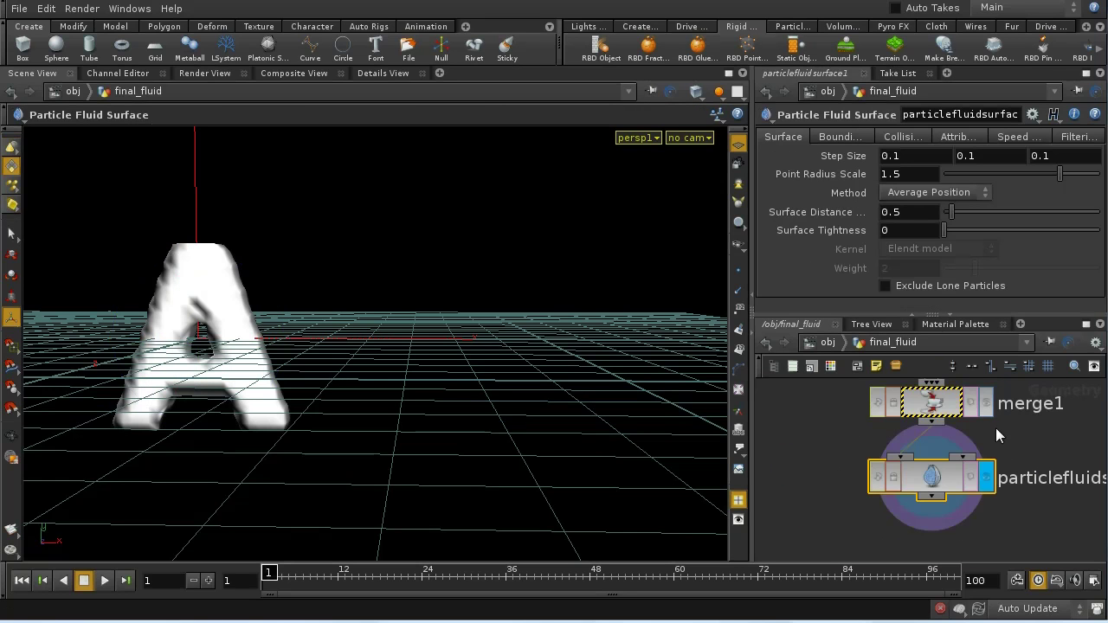
Paste copied references into all three Step Size fields so they evaluate to 0.05.
right_click(899, 156)
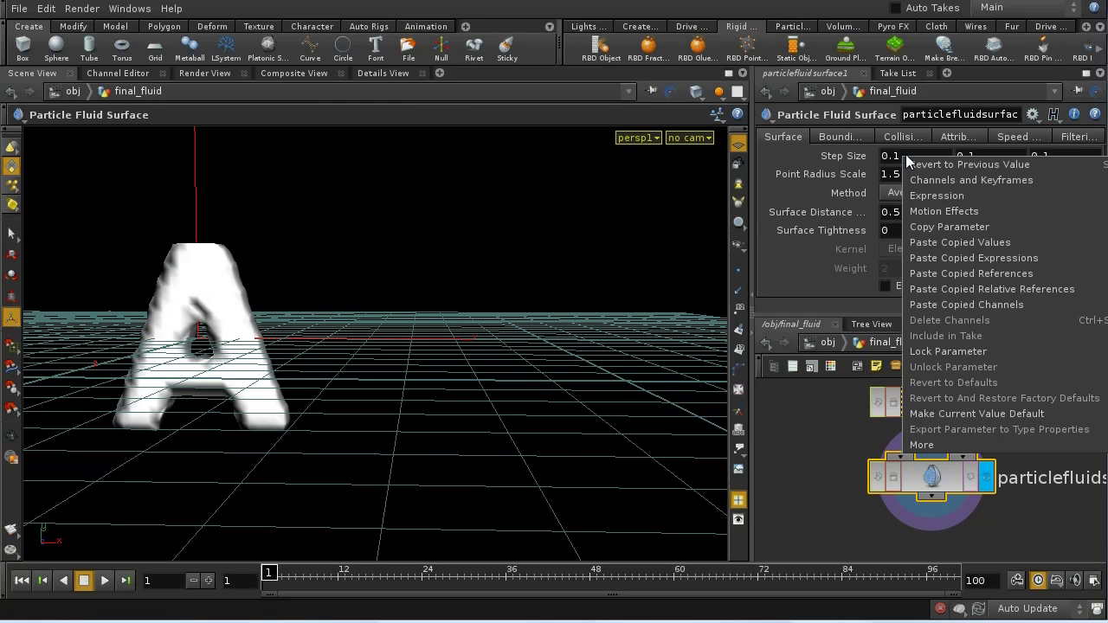
left_click(949, 274)
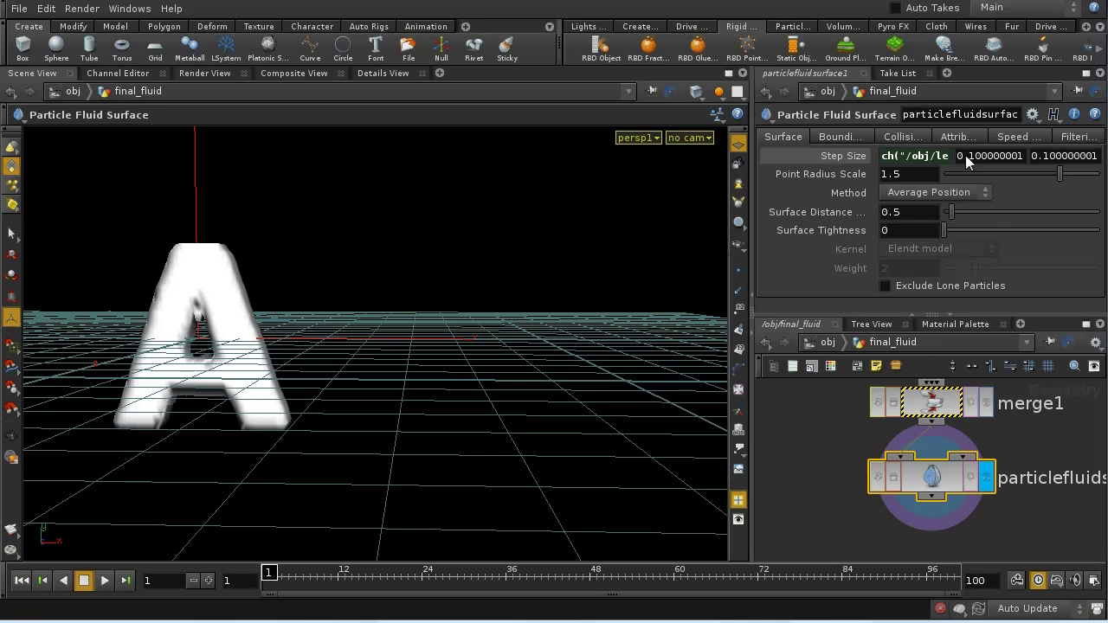
right_click(976, 155)
left_click(1013, 270)
right_click(1042, 162)
left_click(1078, 270)
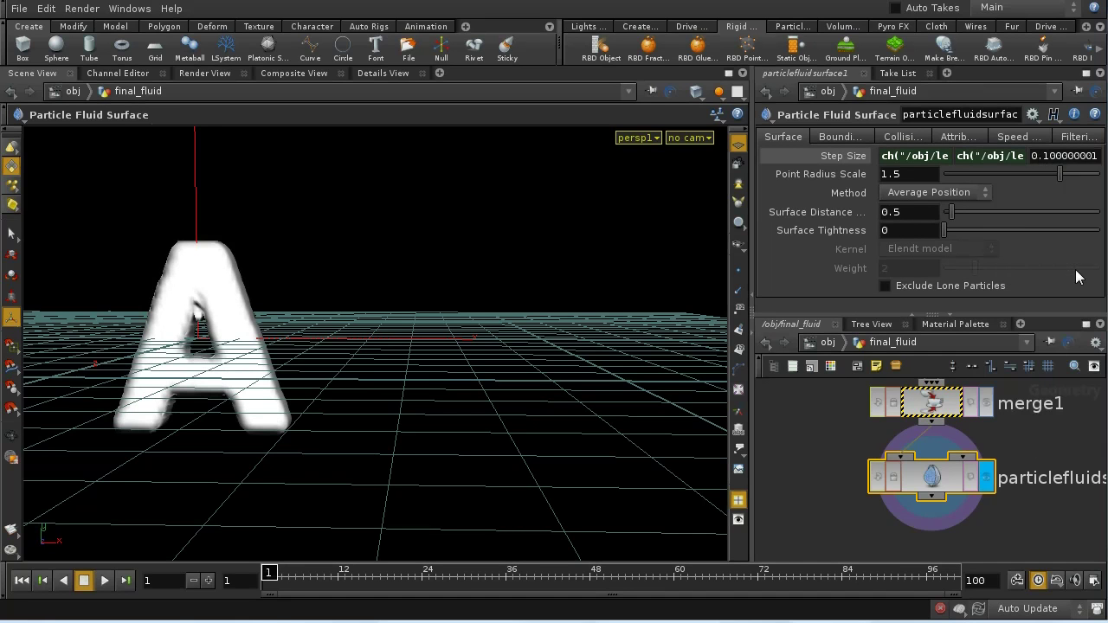
left_click(835, 153)
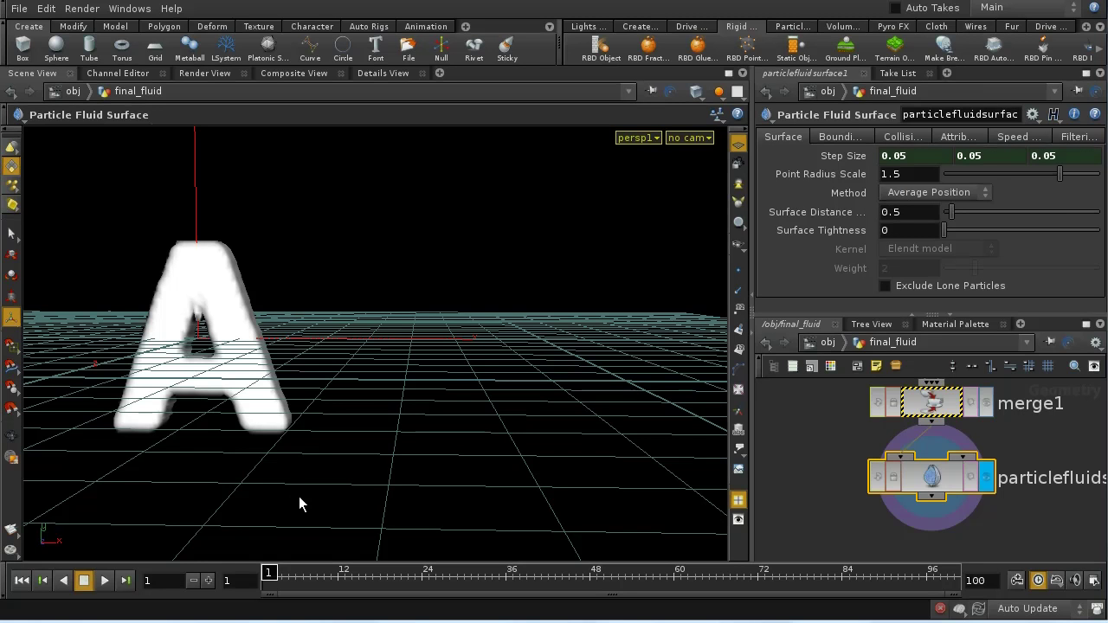
Render a flipbook, play it until the B forms, then scrub back to the splash around frames 48–50.
left_click(11, 531)
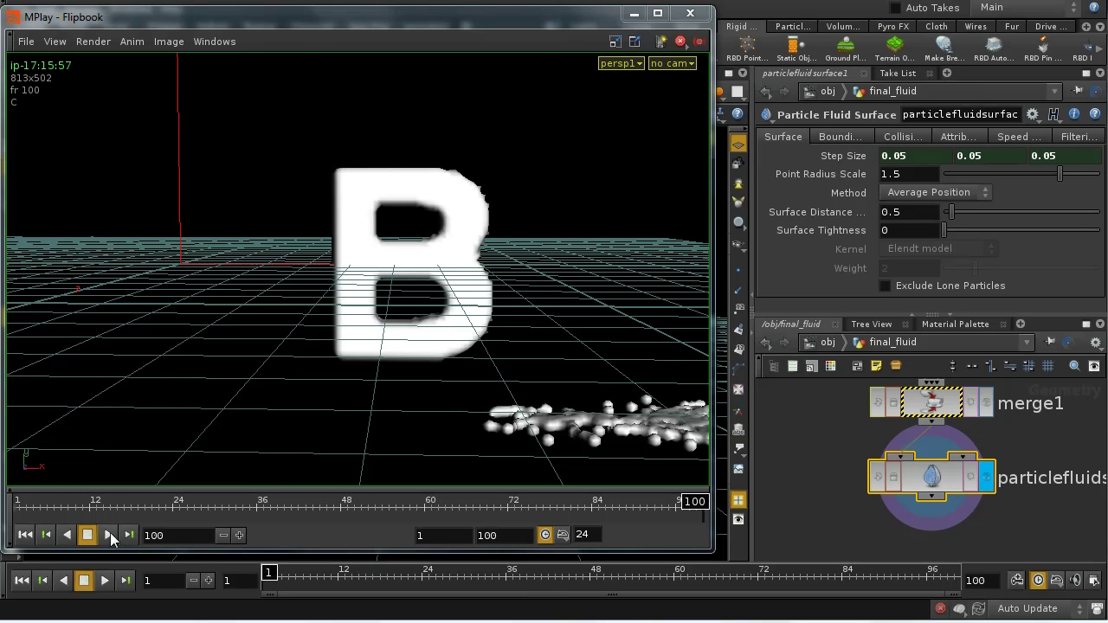
left_click(108, 534)
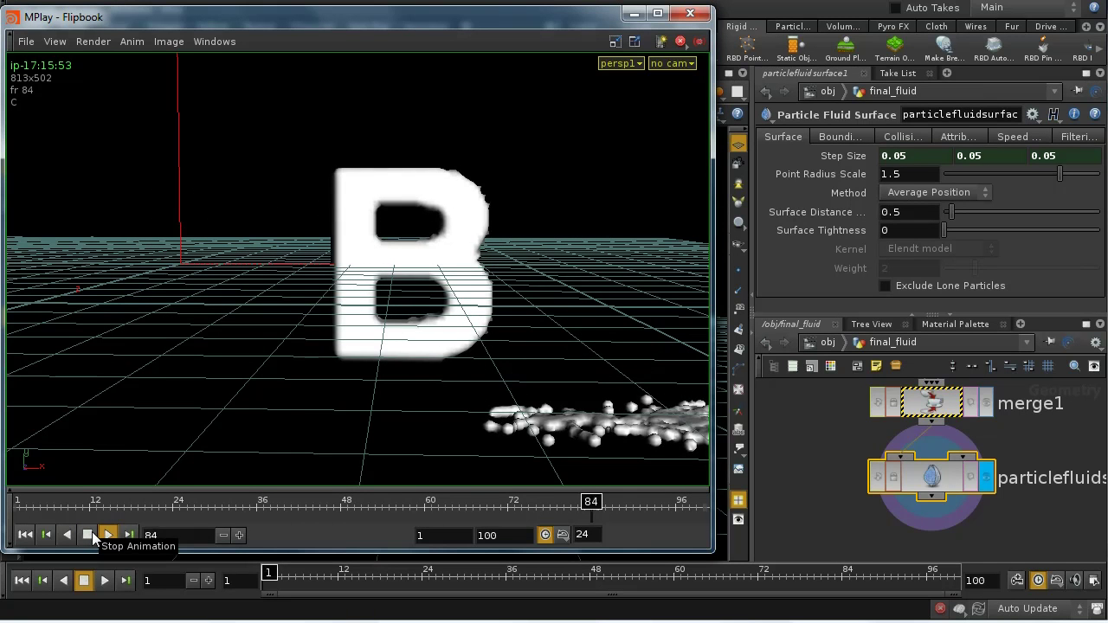
left_click(88, 535)
left_click(25, 534)
left_click(109, 535)
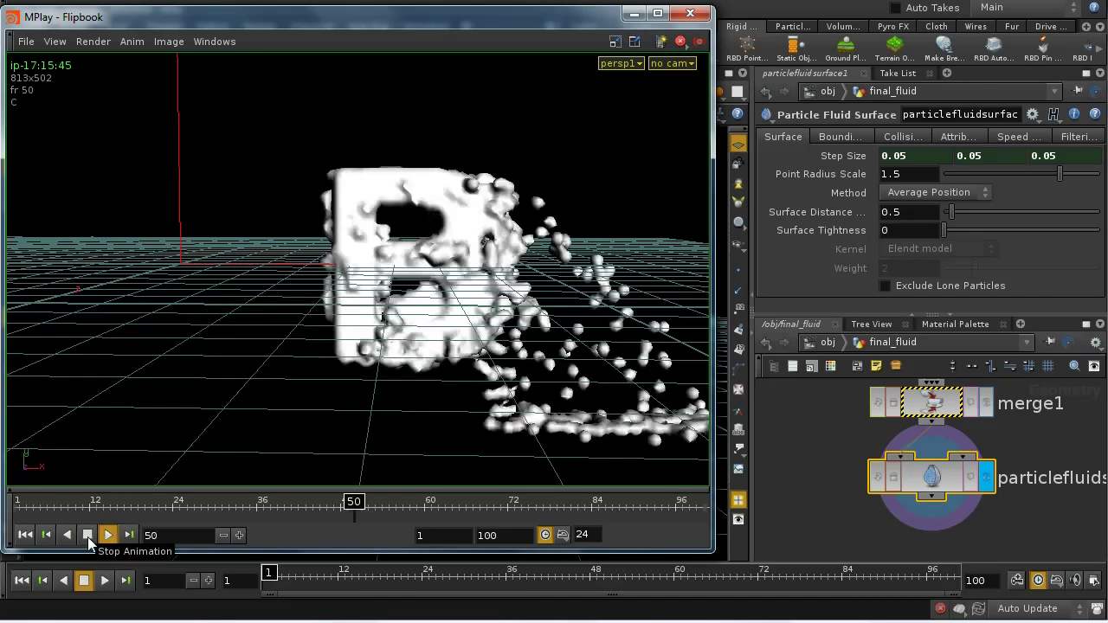
left_click(87, 535)
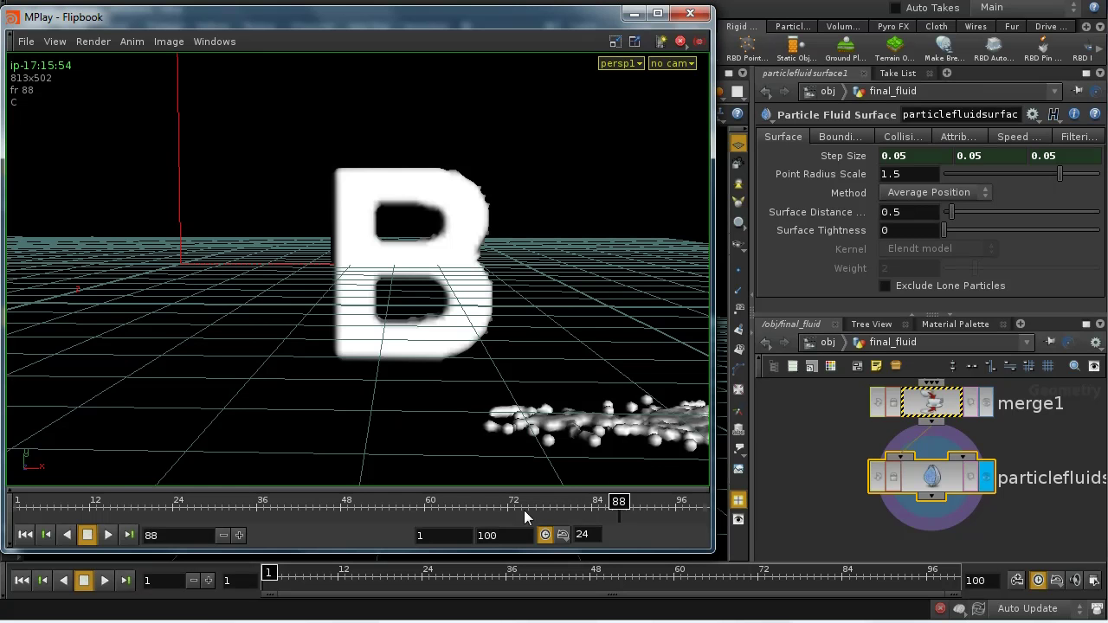
left_click_drag(603, 504, 347, 513)
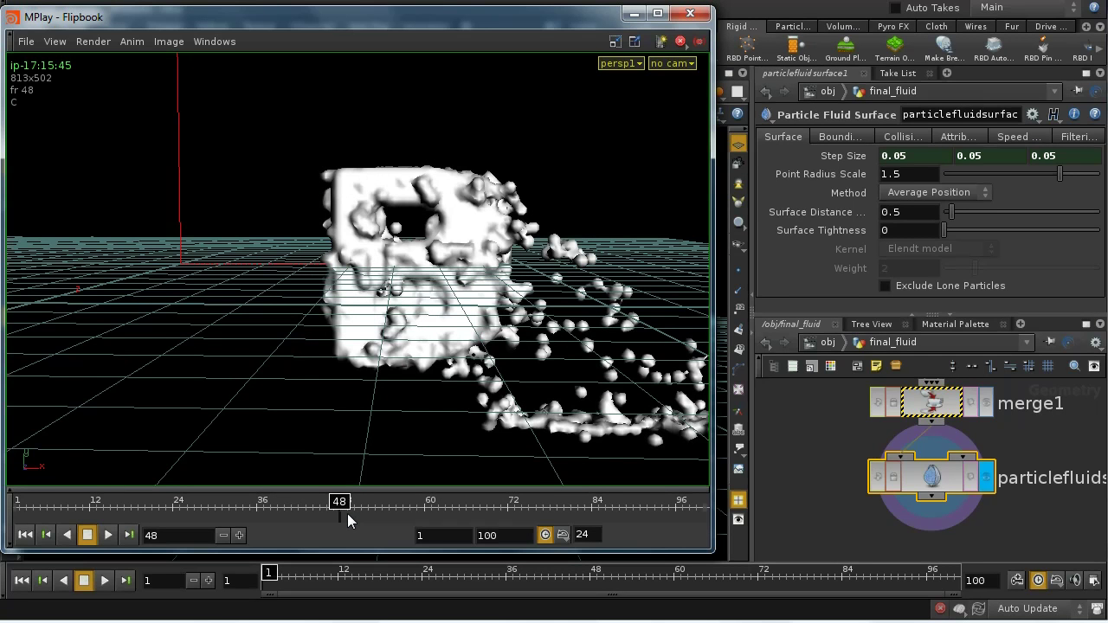
left_click_drag(347, 513, 82, 535)
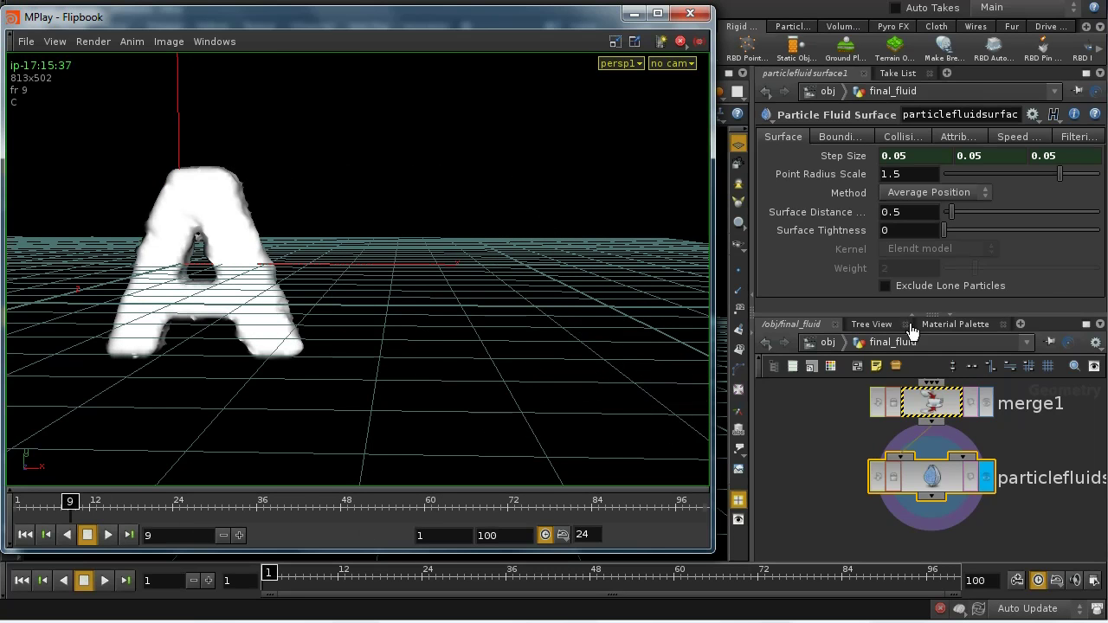
Open particlefluidemitter1 inside SplashDopNetwork and show its Birth settings.
left_click(827, 342)
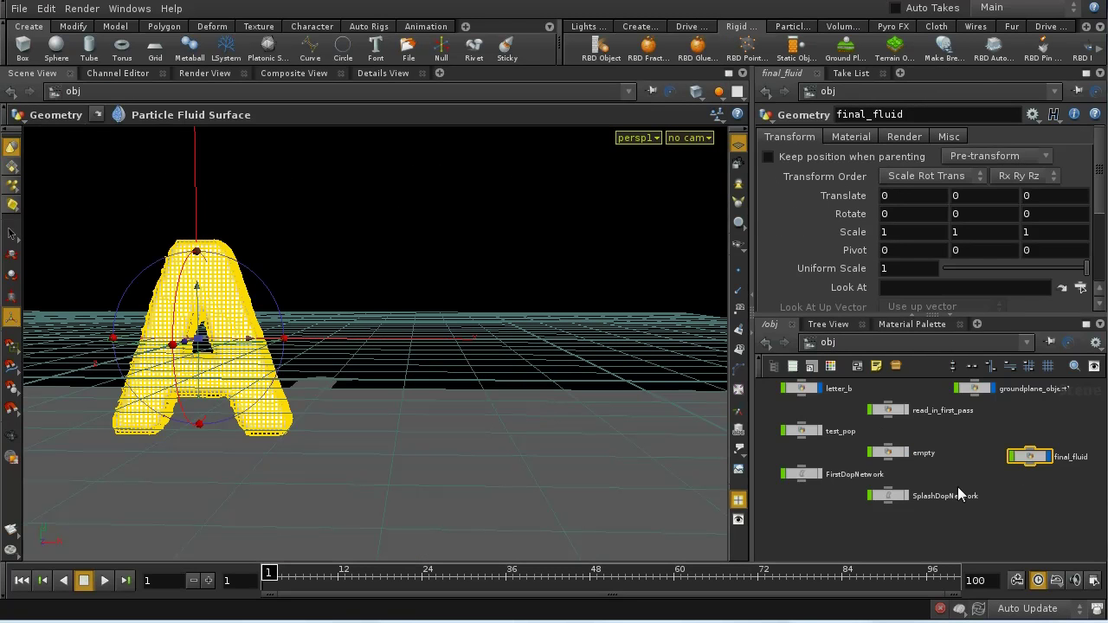
left_click(941, 472)
double_click(941, 472)
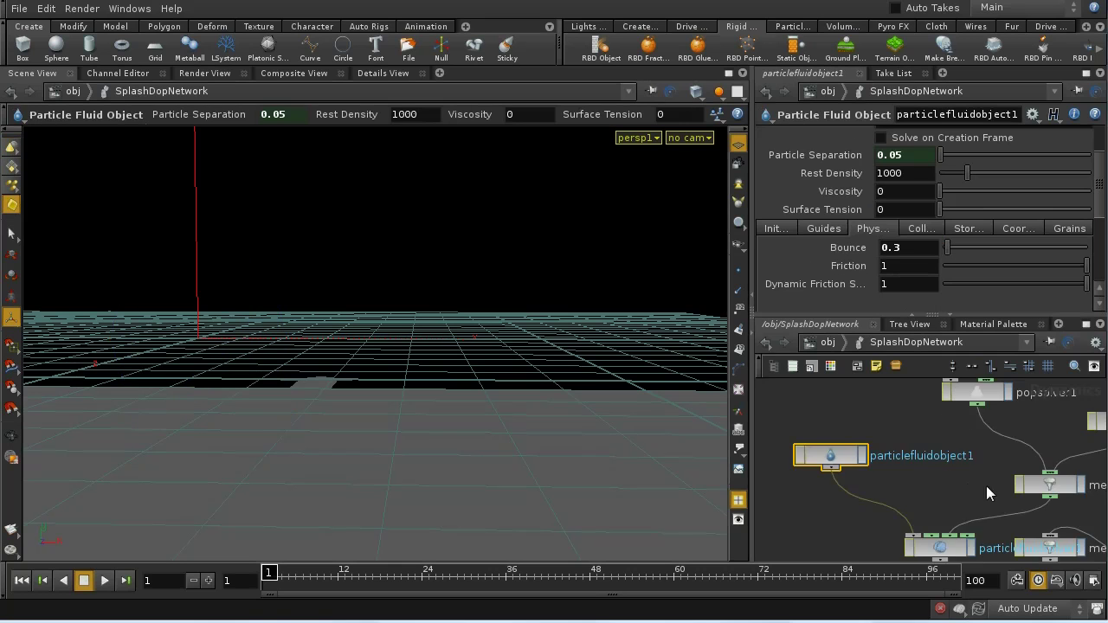
middle_click_drag(986, 486, 808, 459)
middle_click_drag(1044, 449, 940, 470)
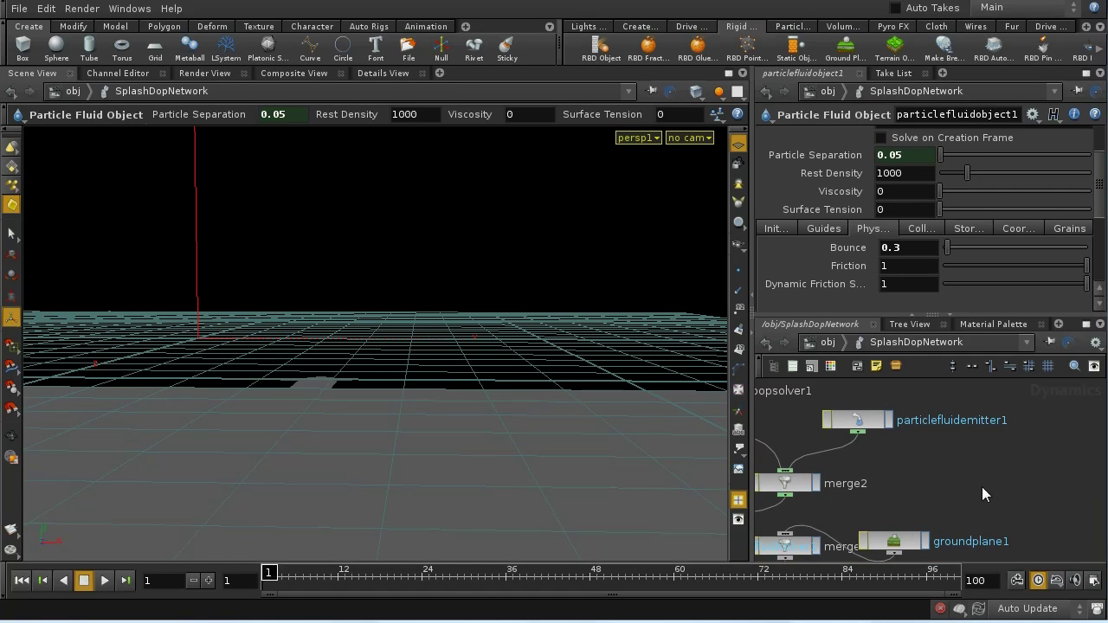
left_click(878, 421)
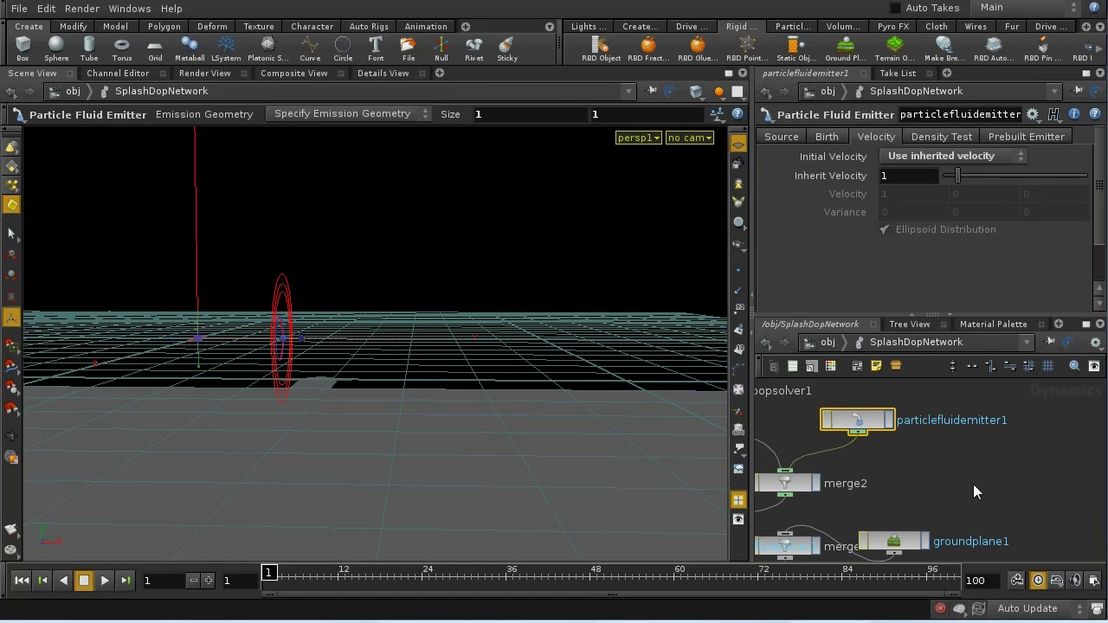
left_click(789, 139)
left_click(828, 137)
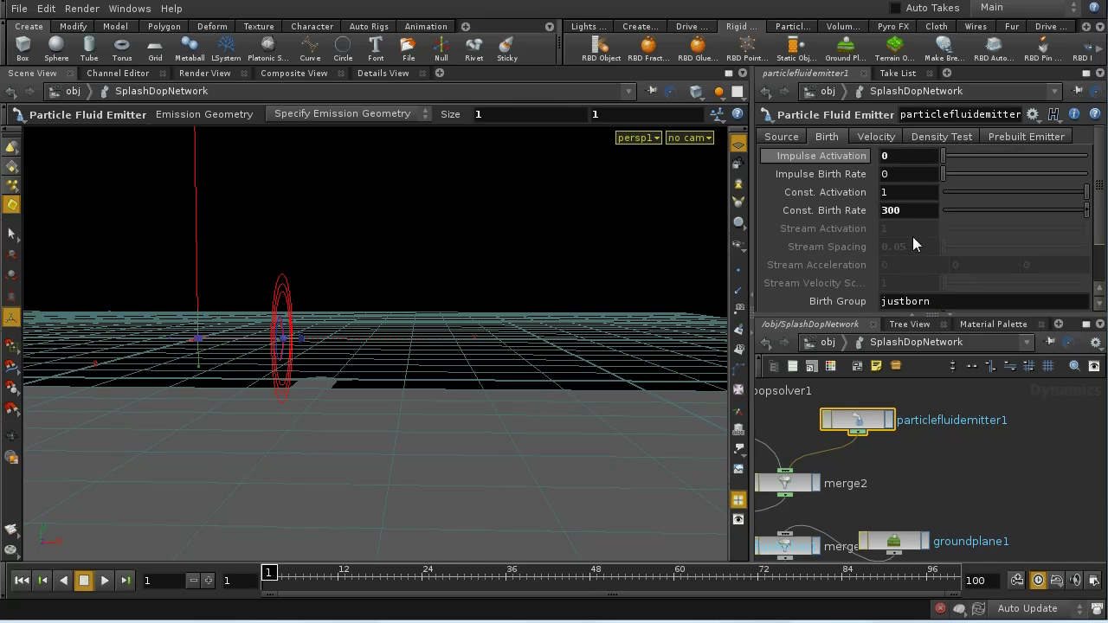
Set Const. Activation to ($SF > 37) && ($SF < 50).
double_click(903, 194)
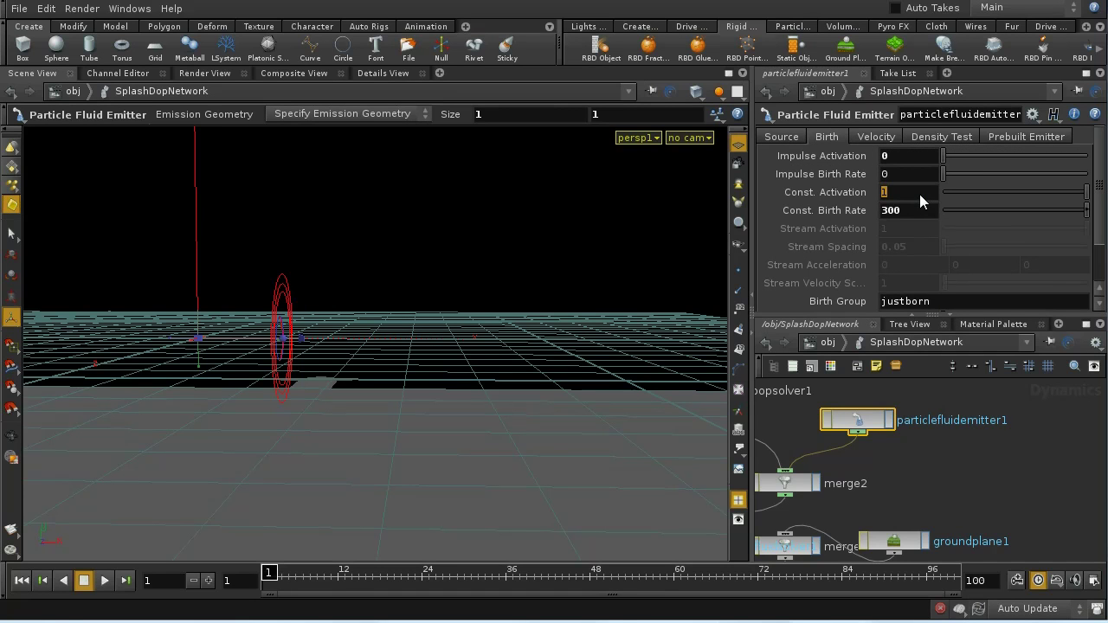
type("(")
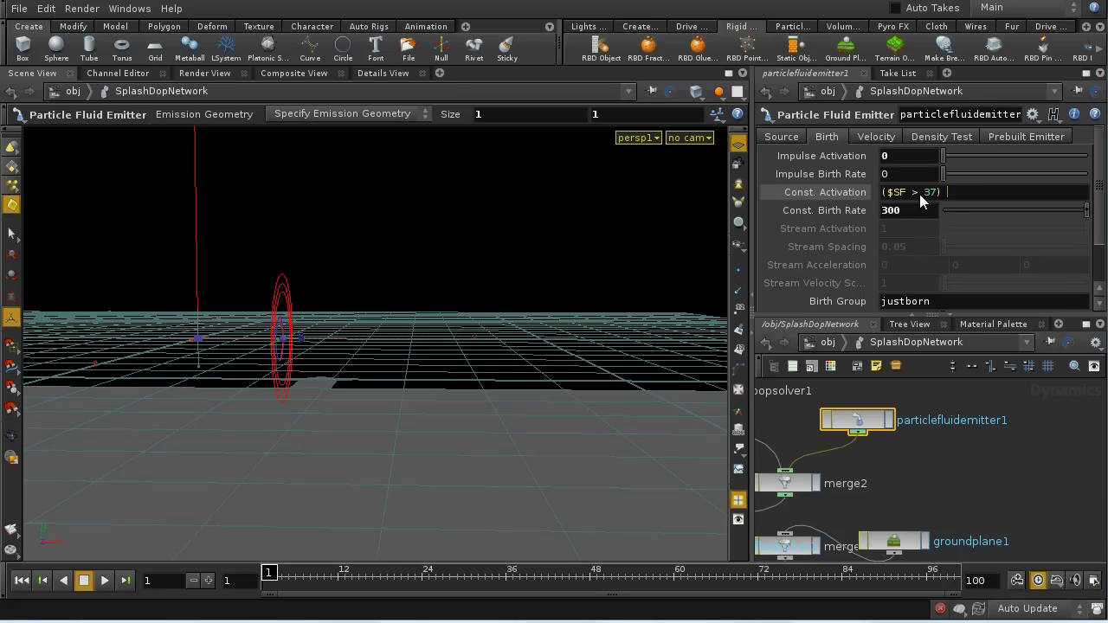
type("&& ($SF < 50)")
key("Left")
key("Left")
key("Left")
left_click(1015, 455)
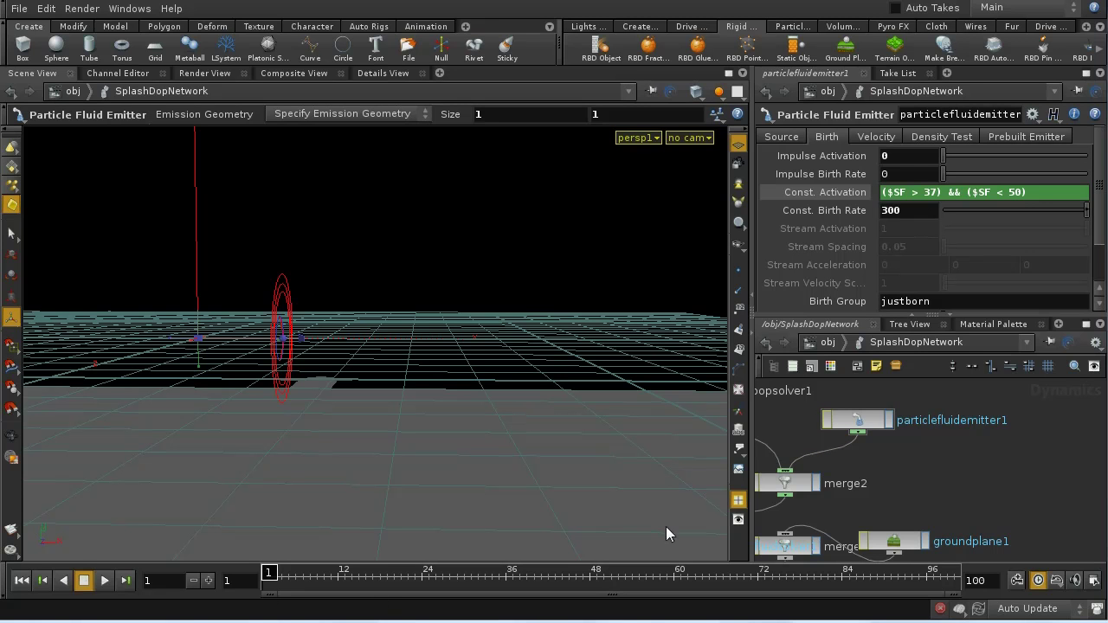
middle_click_drag(940, 500, 993, 467)
Play the flipbook, stopping at frame 32 to inspect the melt, then again near frame 89.
left_click(826, 343)
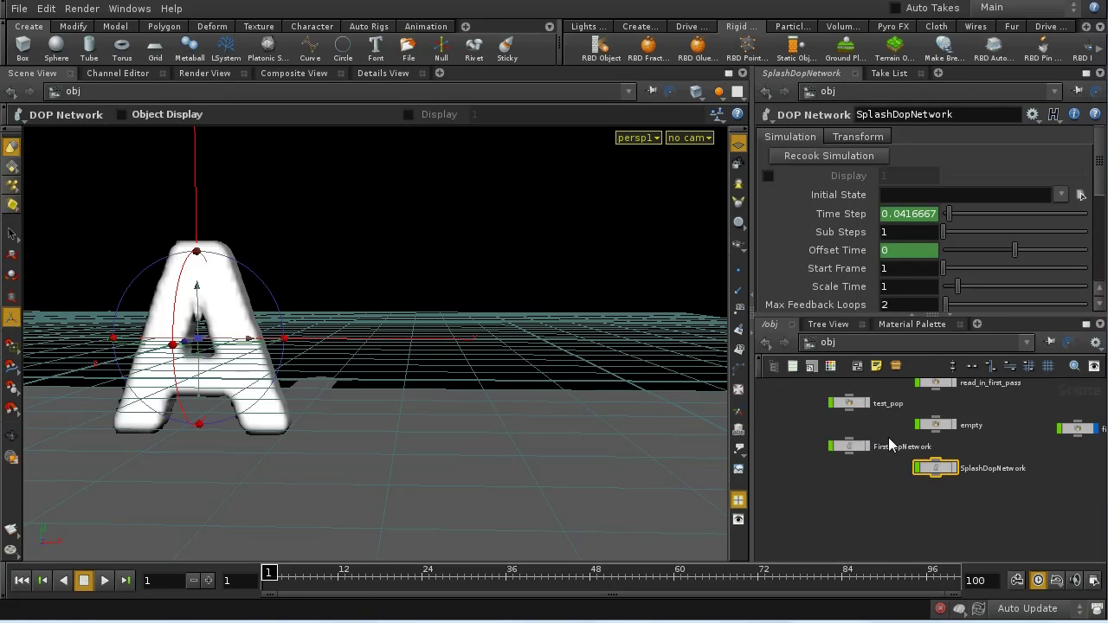
middle_click_drag(995, 487, 981, 510)
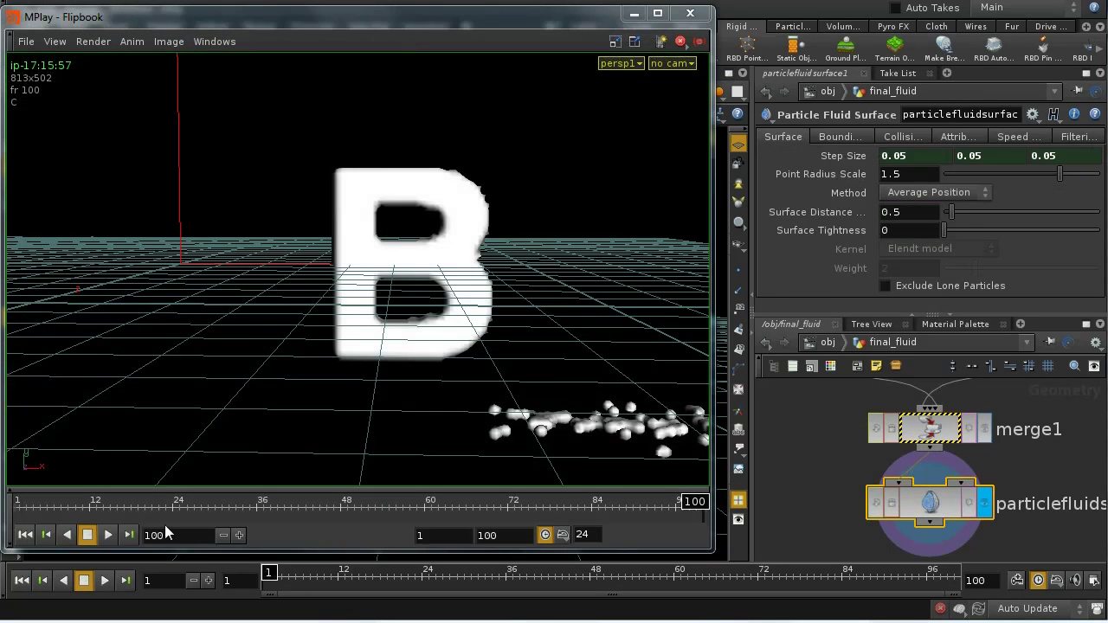
left_click(111, 538)
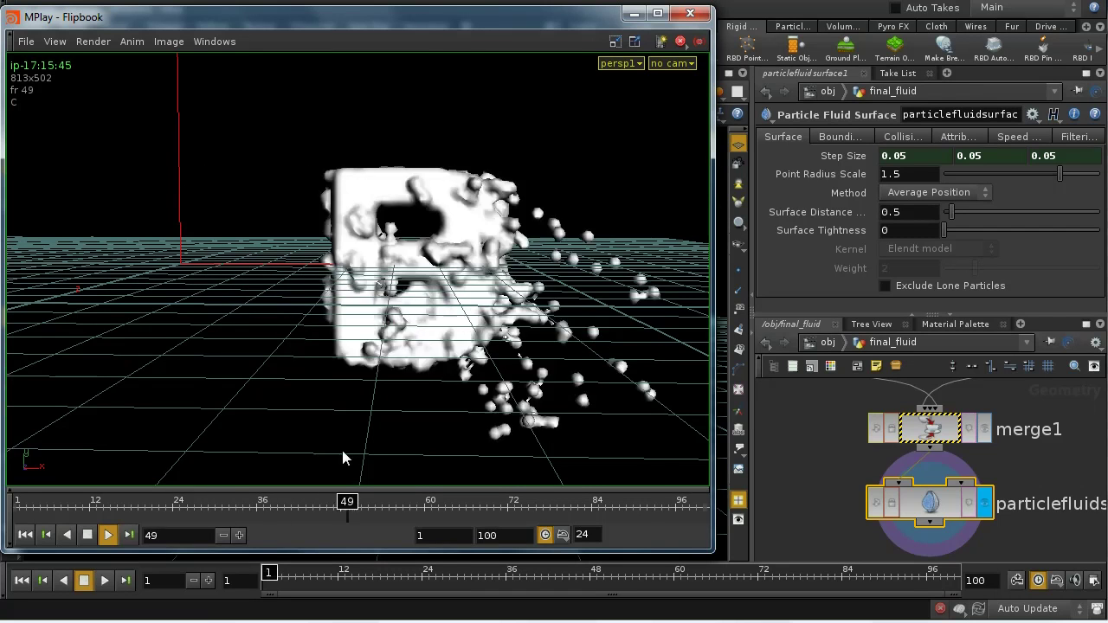
left_click(90, 535)
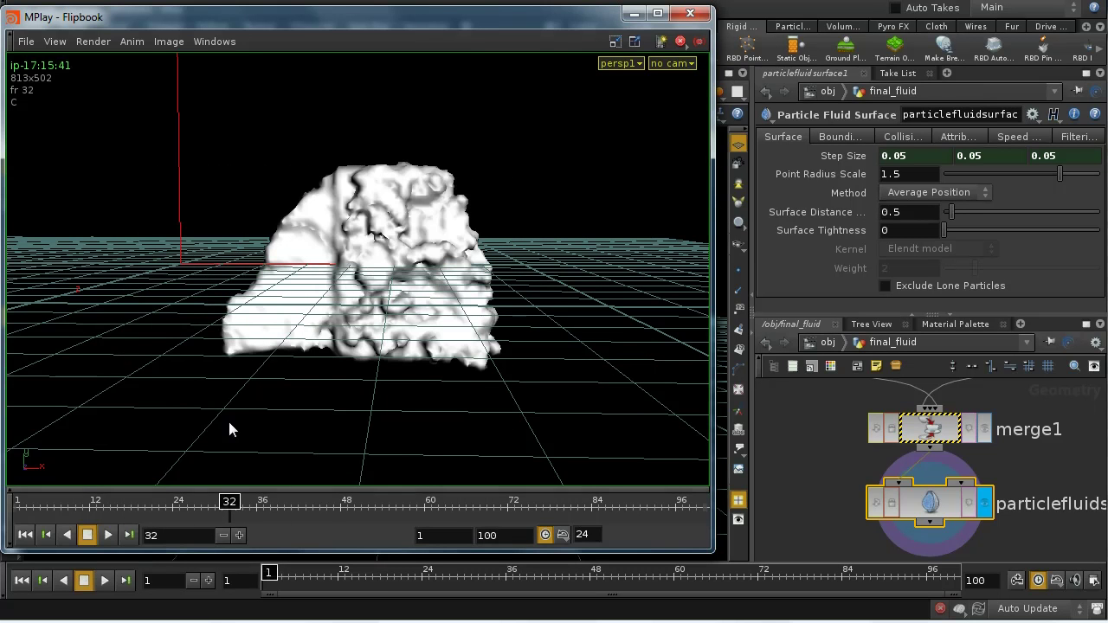
left_click(107, 535)
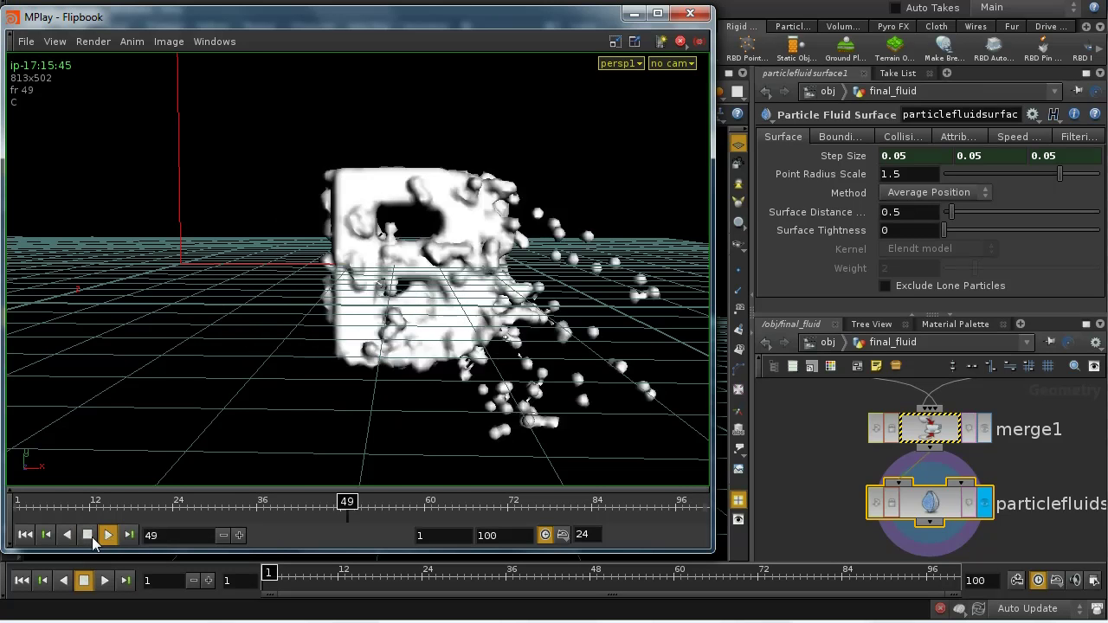
left_click(89, 535)
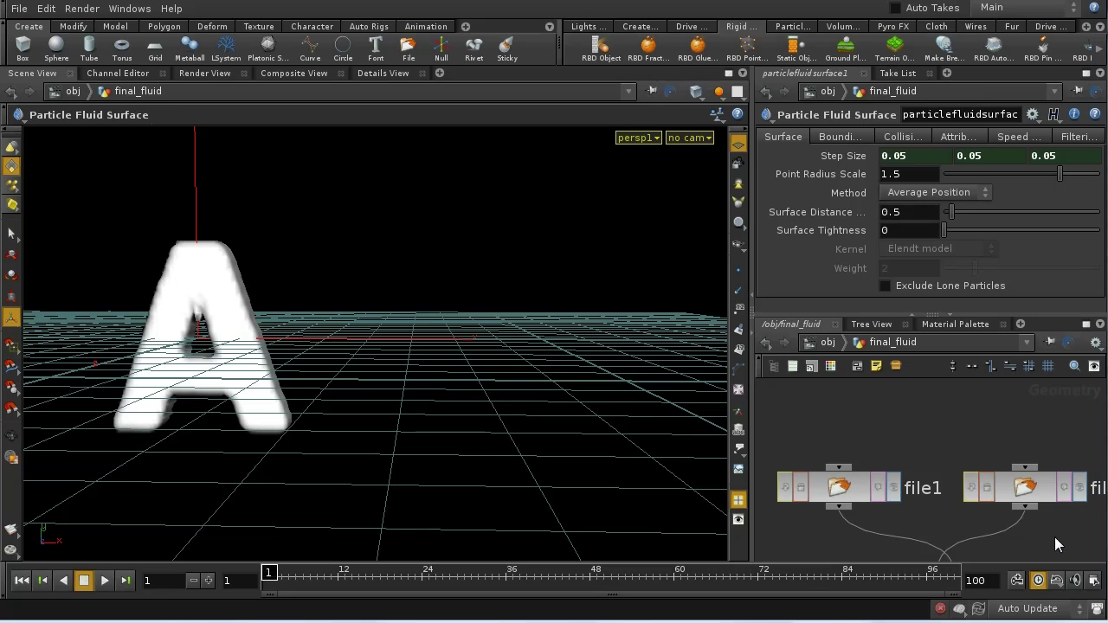
Inspect file2, merge1 and particlefluidsurface inside final_fluid, then go back up to /obj.
middle_click_drag(1055, 544, 999, 505)
left_click(970, 447)
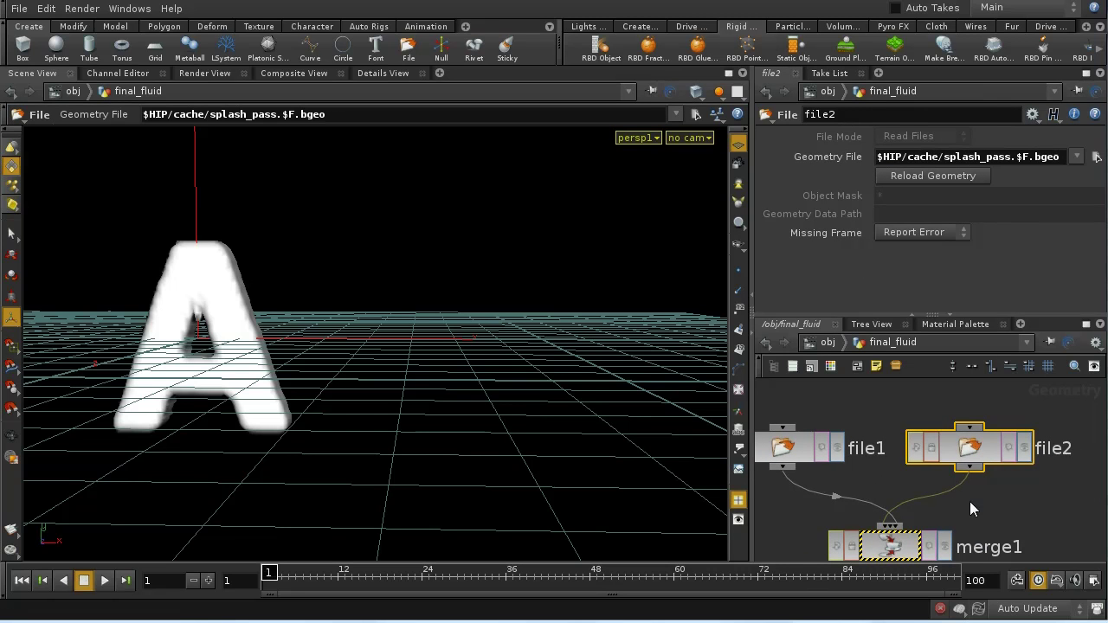
middle_click_drag(975, 510, 982, 473)
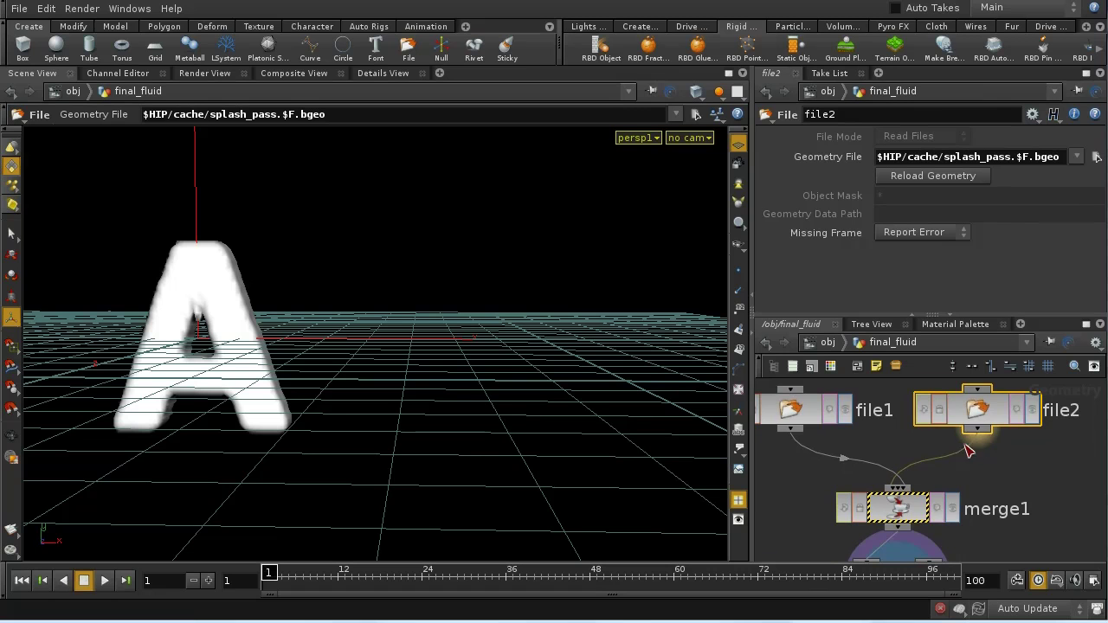
middle_click_drag(981, 528, 983, 453)
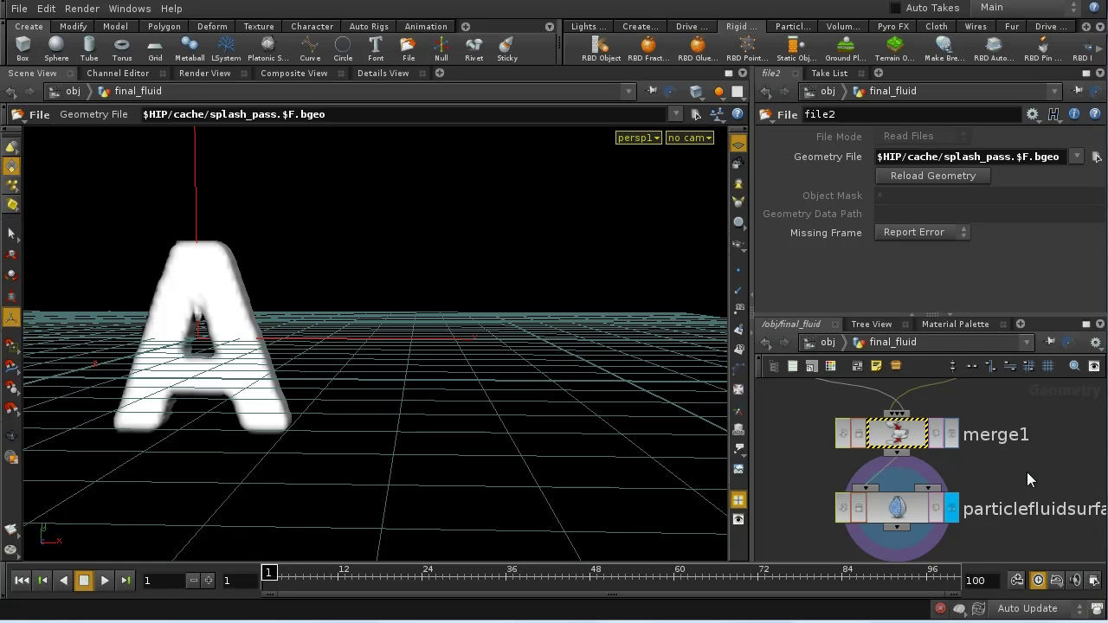
left_click(830, 342)
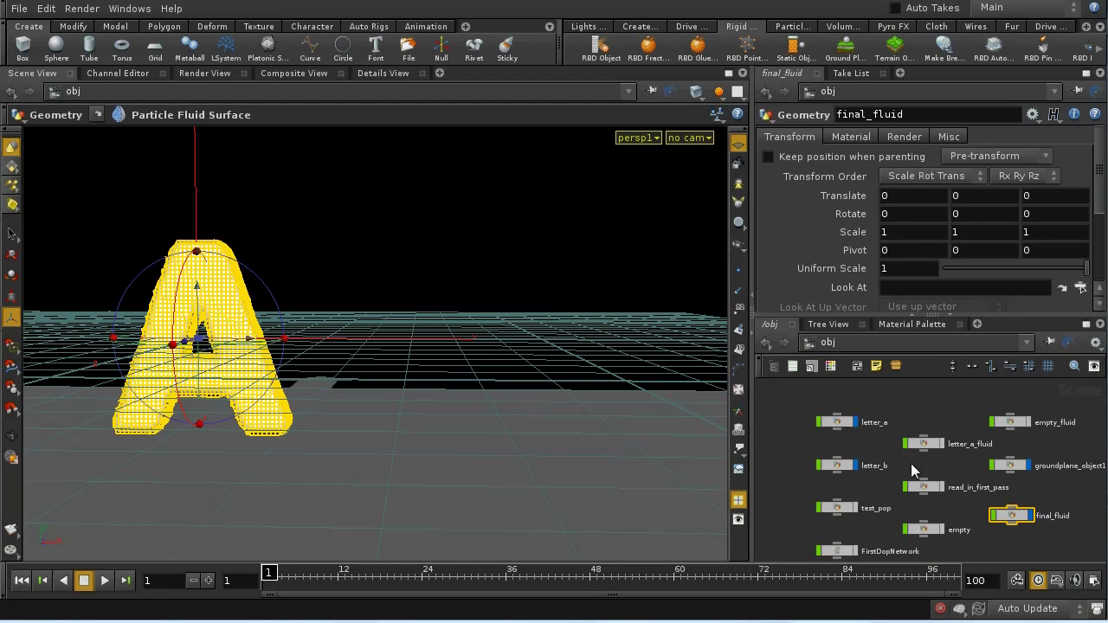
Dive into letter_b, move LETTER_B_POINTS_OUT lower in the graph, and display the B as points.
double_click(838, 466)
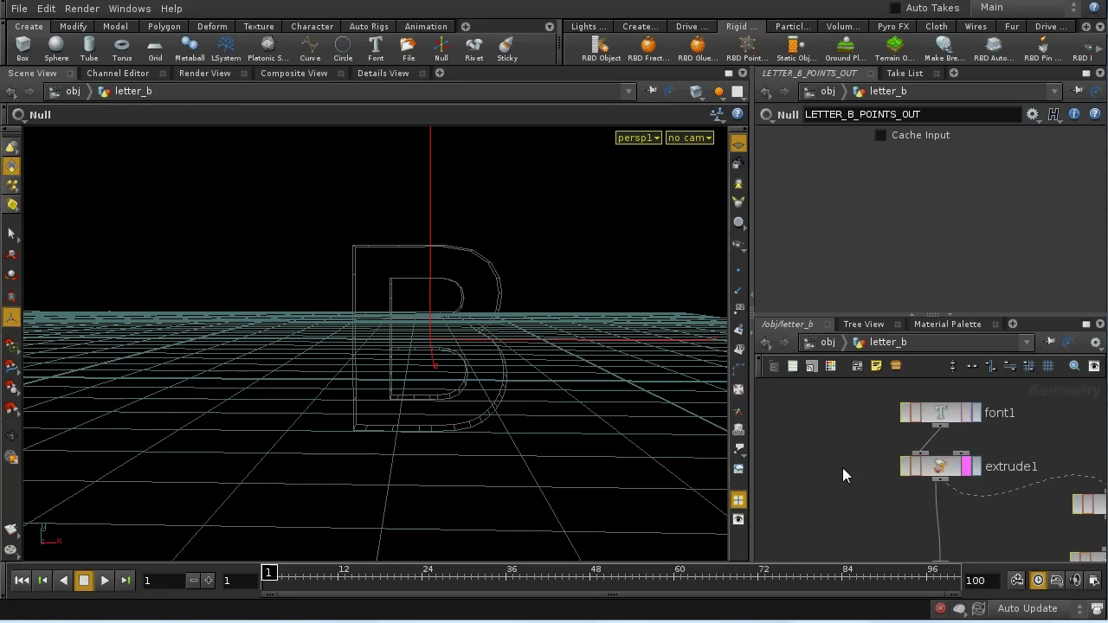
middle_click_drag(858, 529, 829, 415)
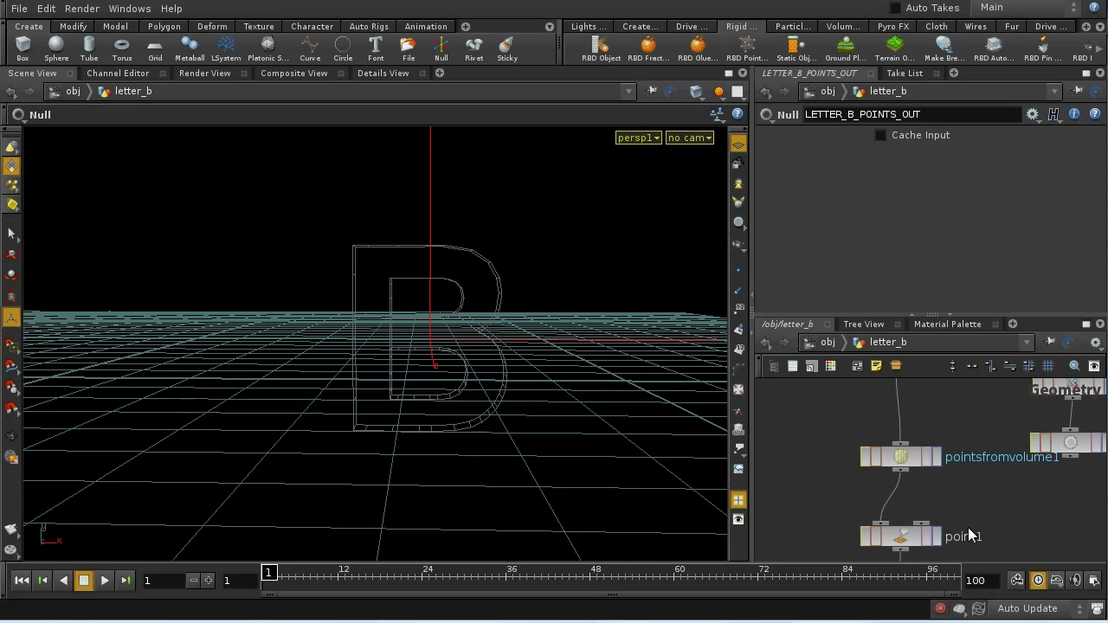
middle_click_drag(967, 531, 969, 403)
middle_click_drag(991, 533, 996, 404)
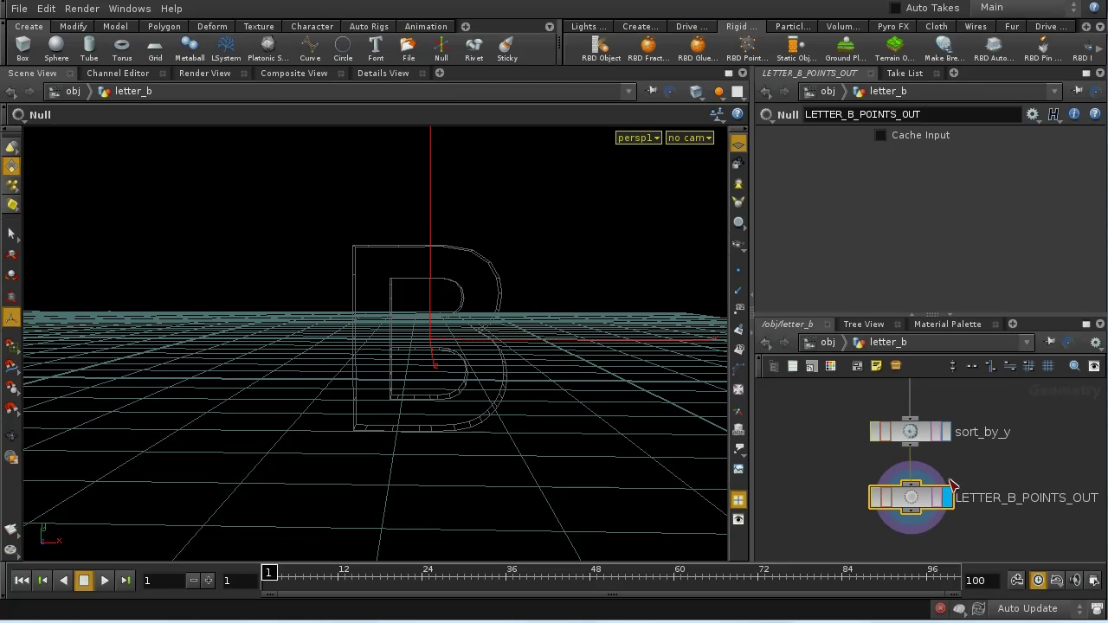
left_click_drag(913, 511, 916, 560)
middle_click_drag(1026, 500, 1024, 436)
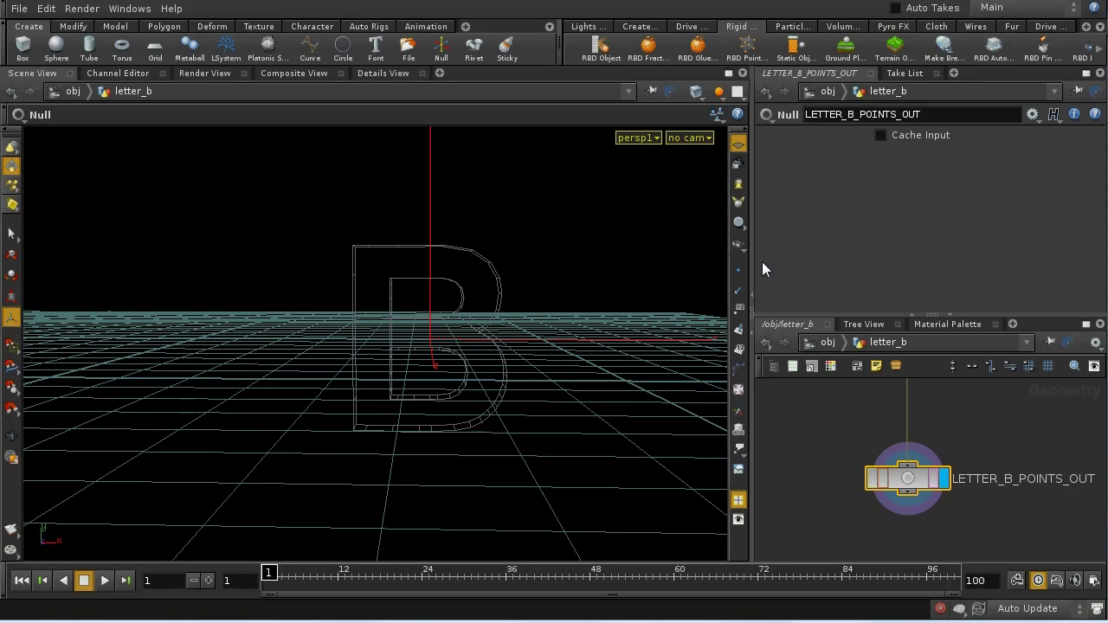
left_click(735, 273)
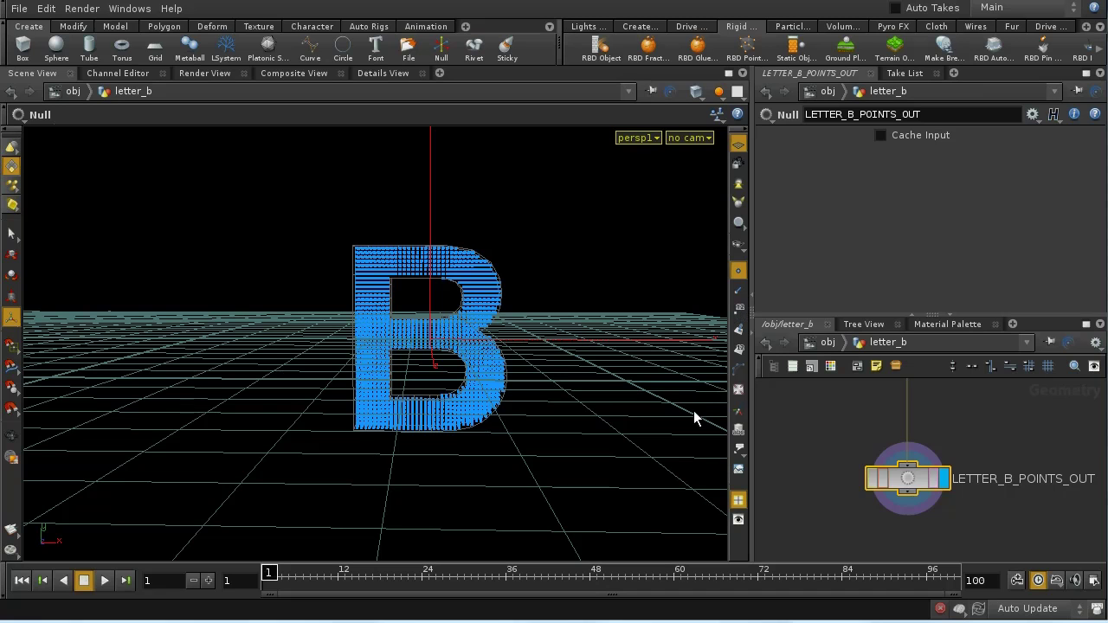
left_click(213, 28)
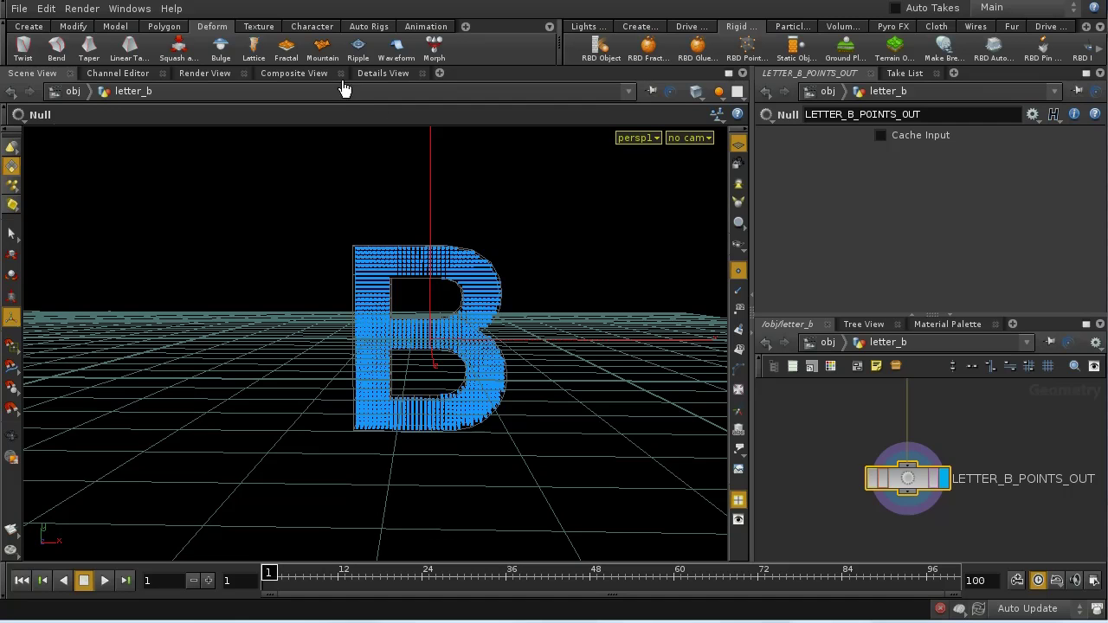
Create a lattice deformer on all points of the letter B.
left_click(253, 52)
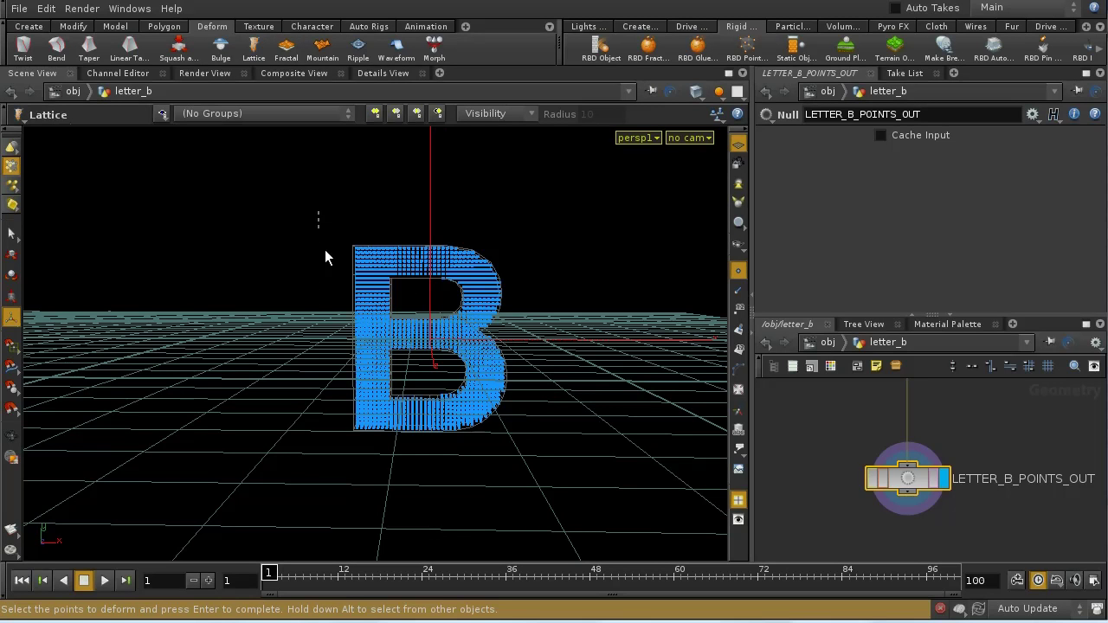
left_click_drag(325, 257, 517, 439)
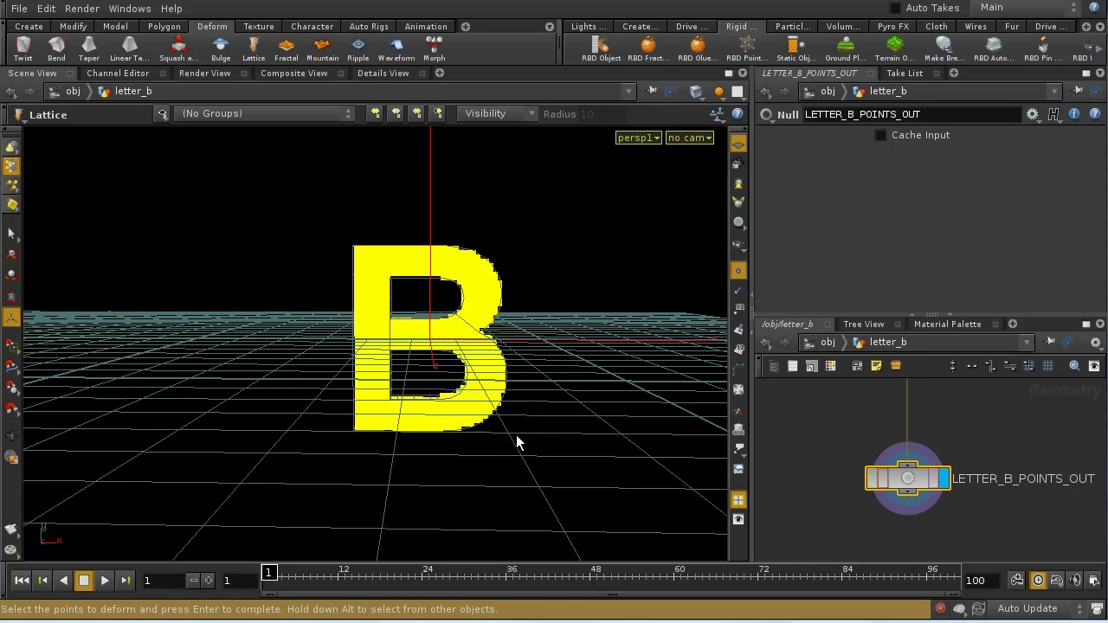
key("Return")
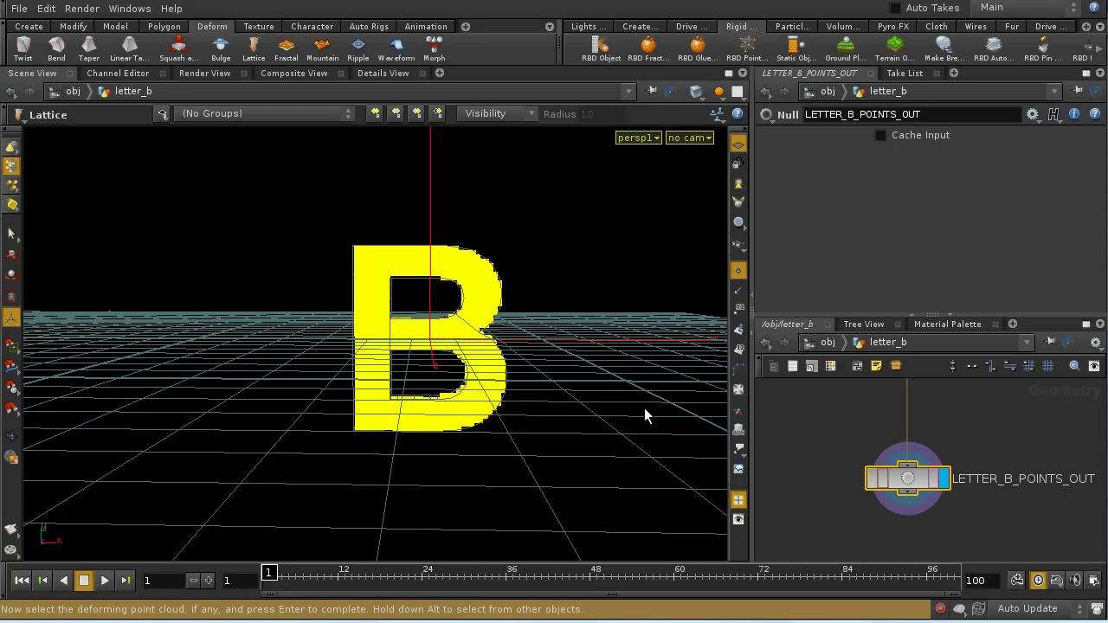
key("Return")
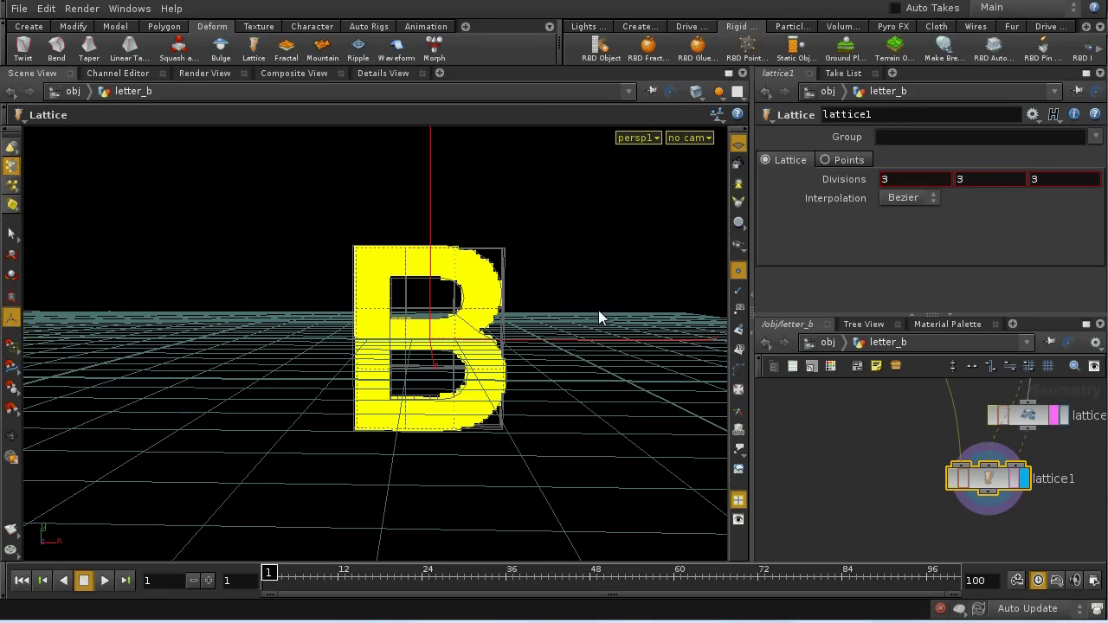
Arrange lattice_bbox neatly above lattice_bbox_xform in the network.
key("h")
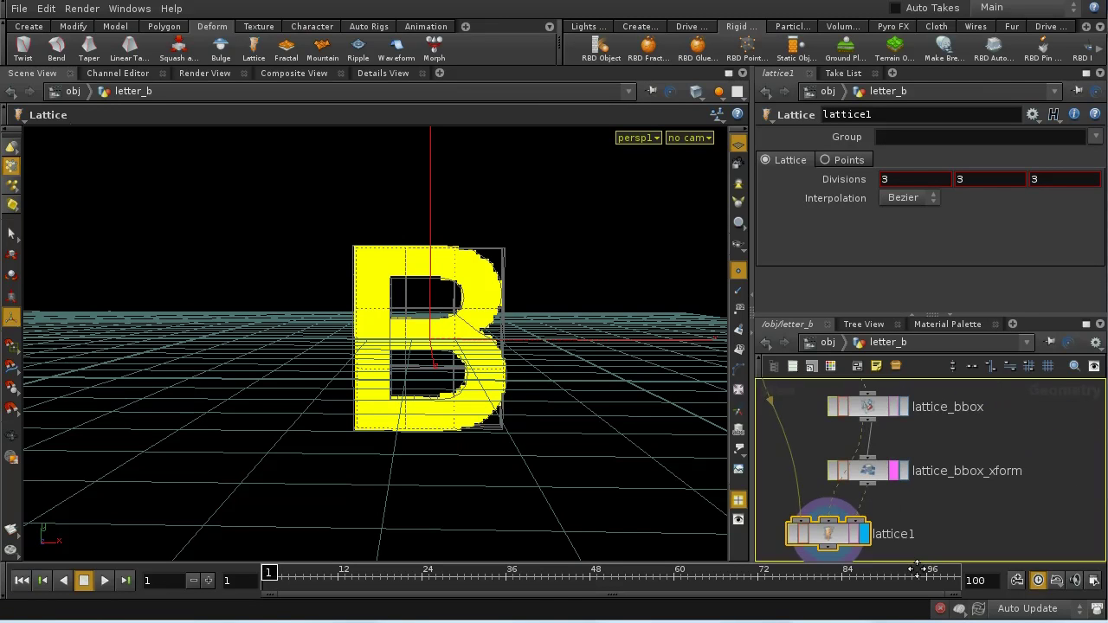
left_click_drag(876, 411, 958, 402)
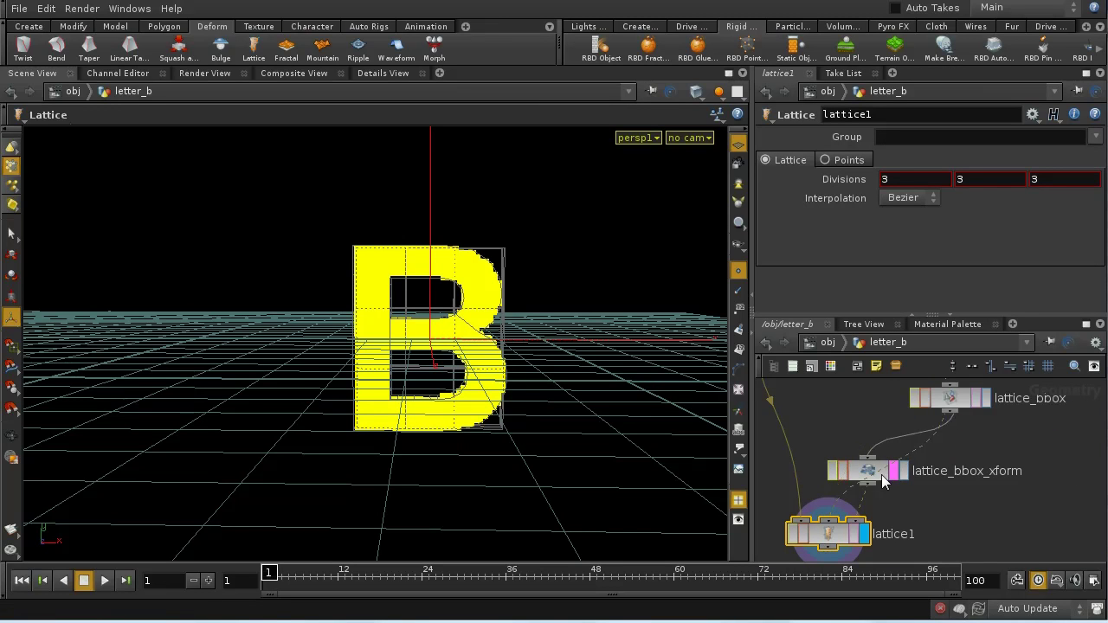
left_click_drag(950, 492, 985, 516)
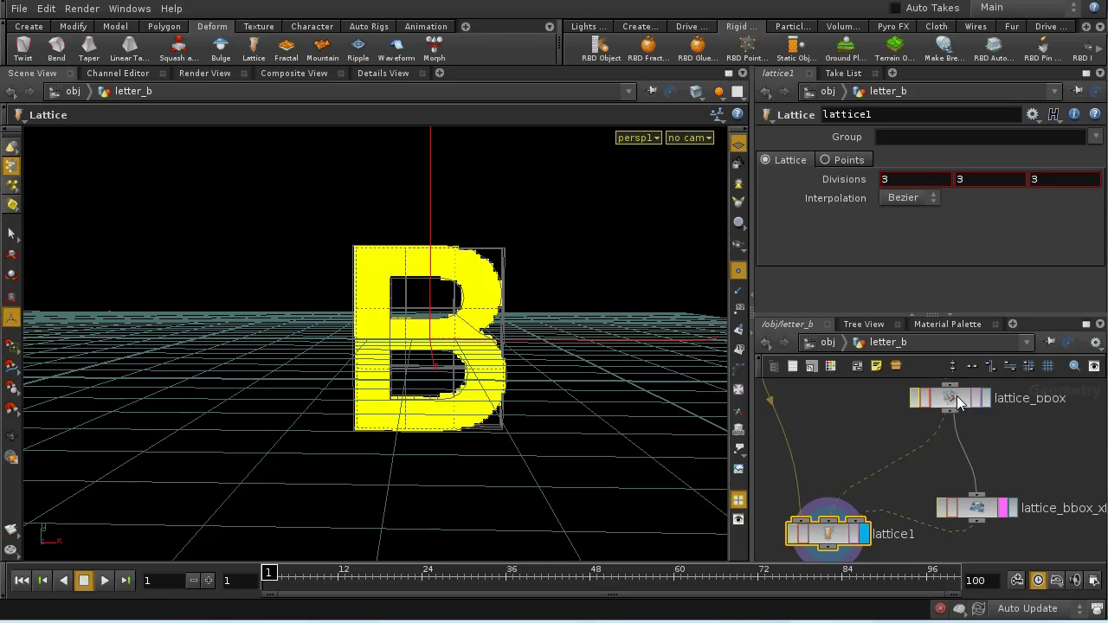
left_click_drag(959, 403, 1008, 394)
middle_click_drag(1009, 472, 957, 485)
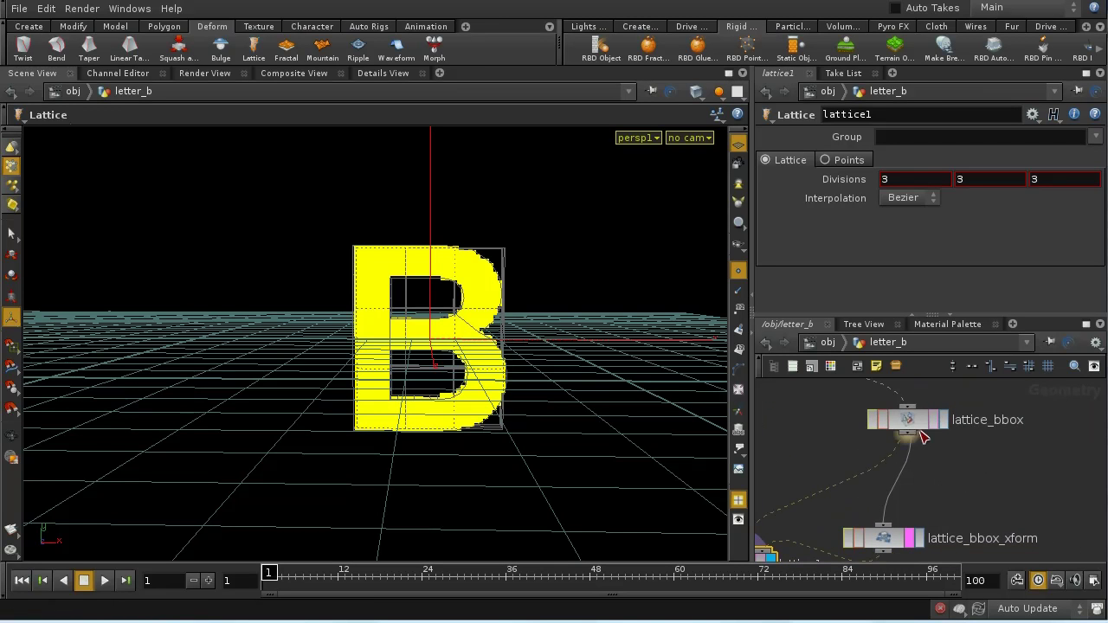
left_click_drag(913, 412, 913, 411)
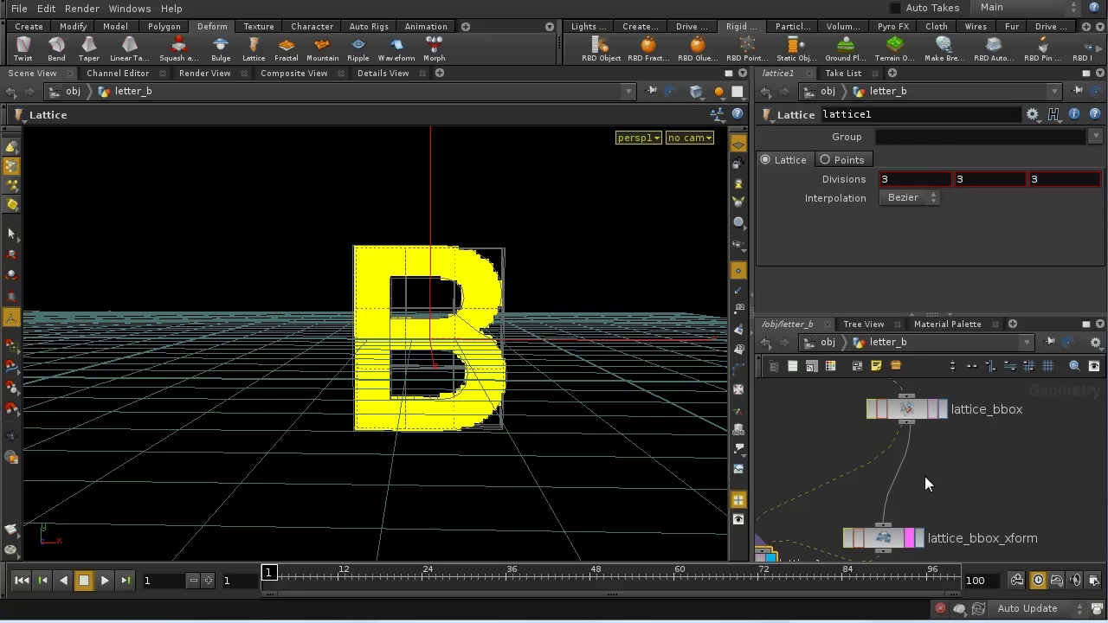
Narrow the lattice_bbox_xform cage along X with the transform handle.
left_click(883, 538)
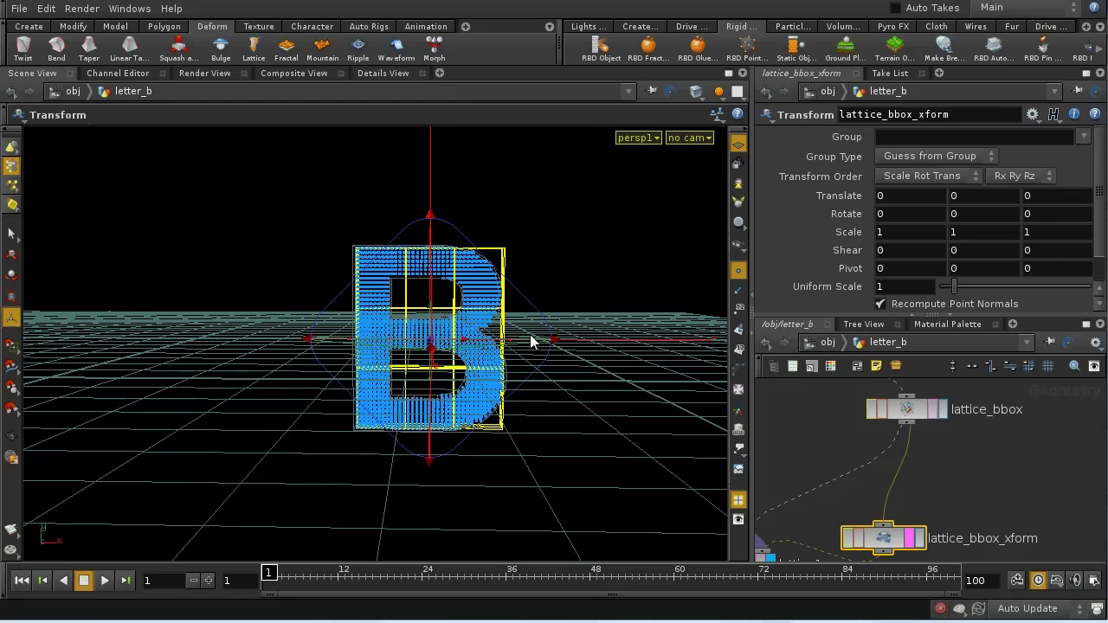
left_click_drag(533, 347, 488, 339, "alt")
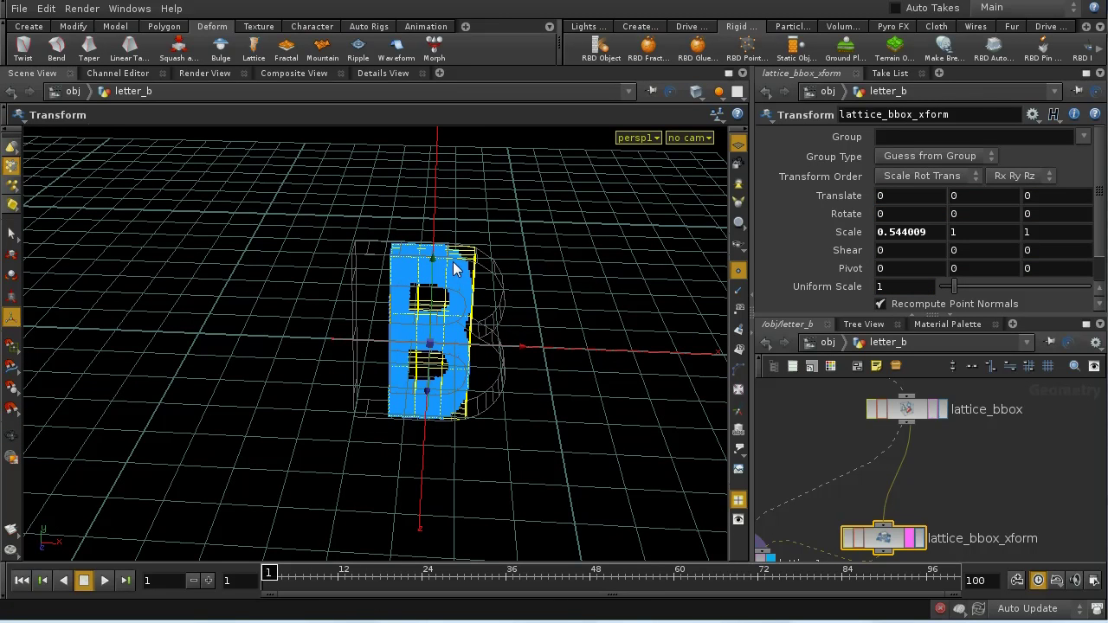
key("s")
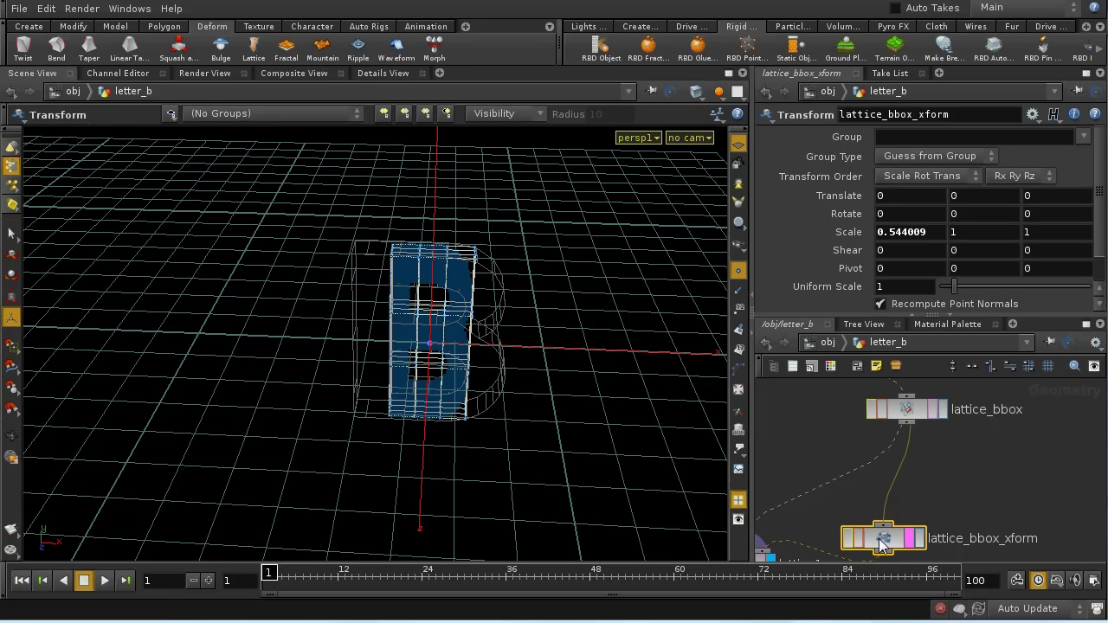
key("Return")
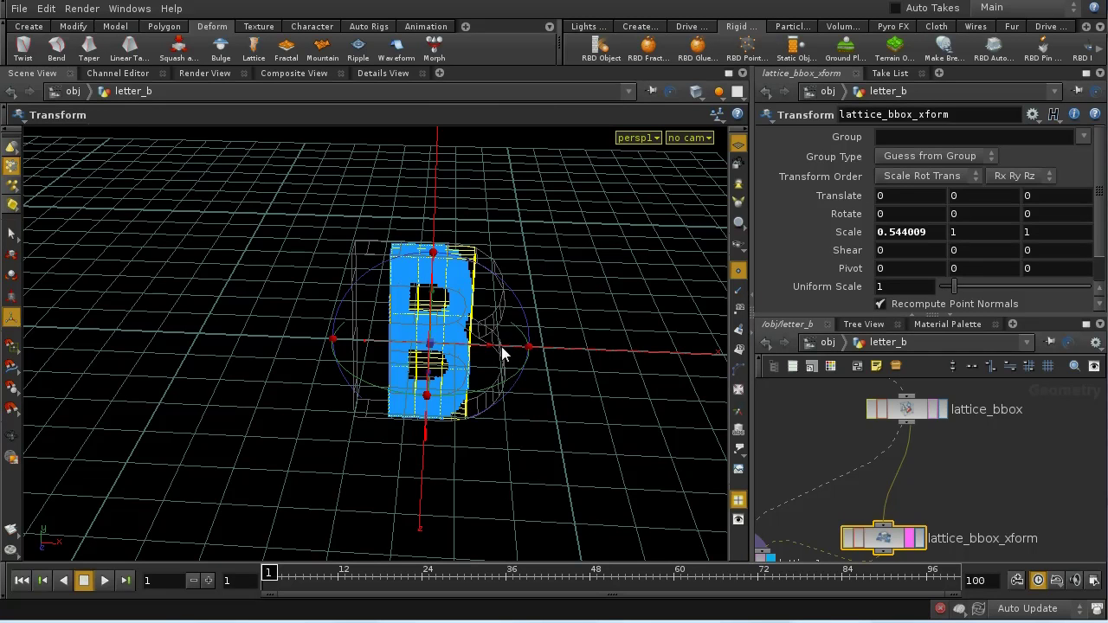
key("s")
left_click(528, 351)
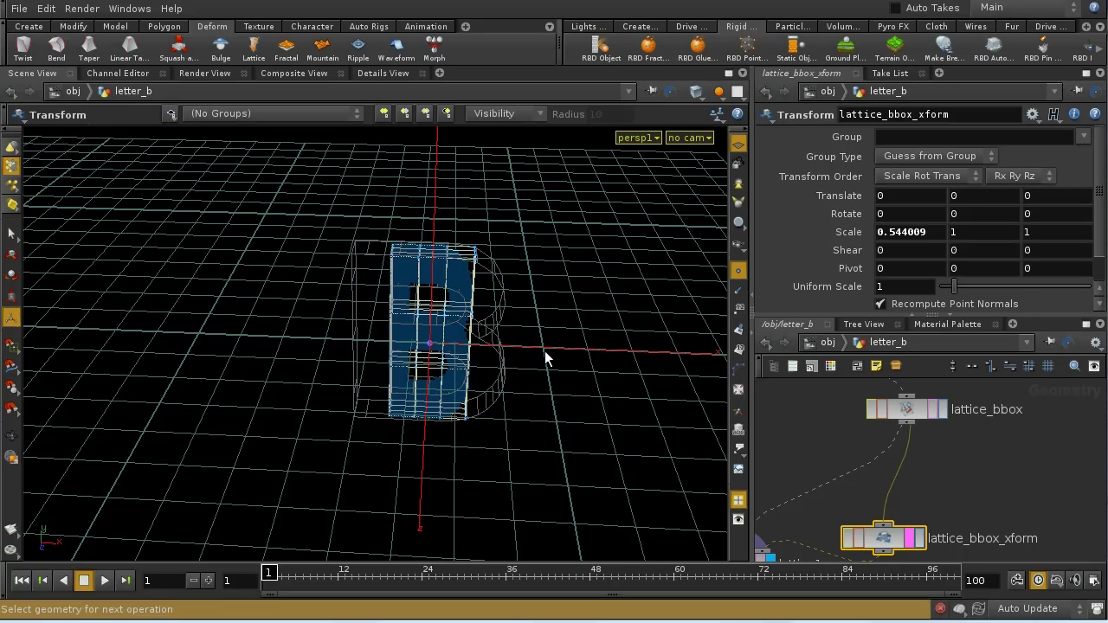
key("Return")
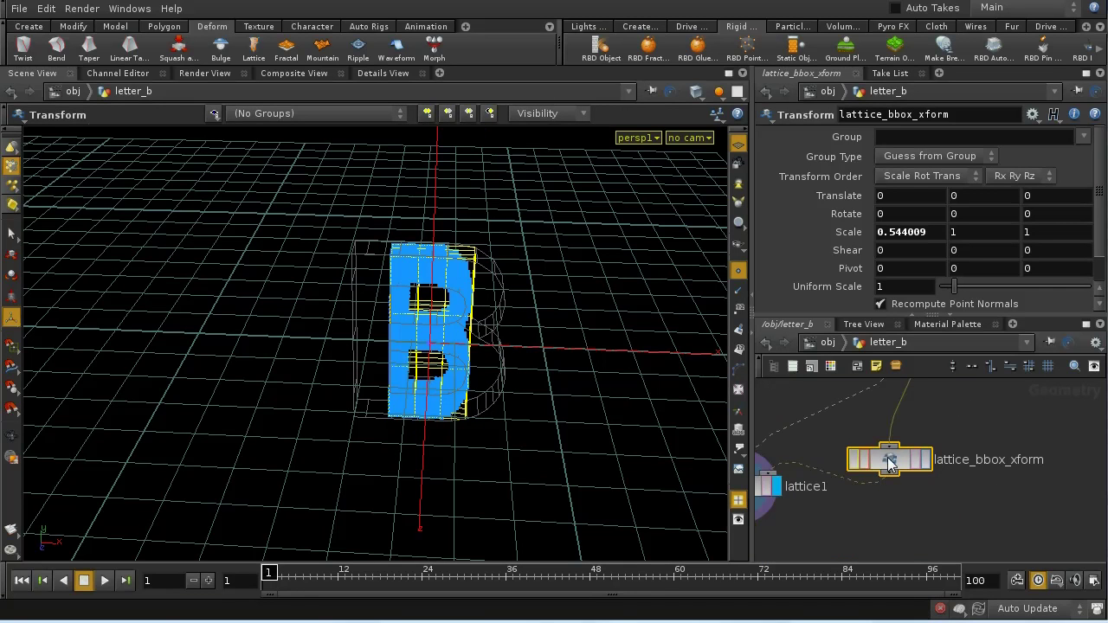
key("Return")
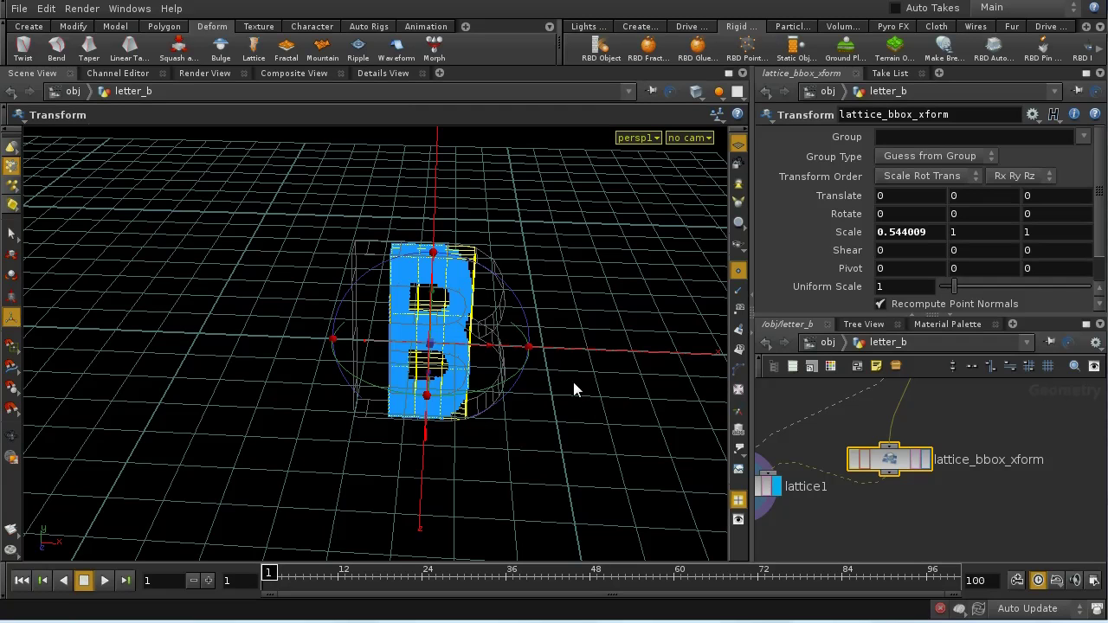
left_click_drag(512, 344, 432, 379)
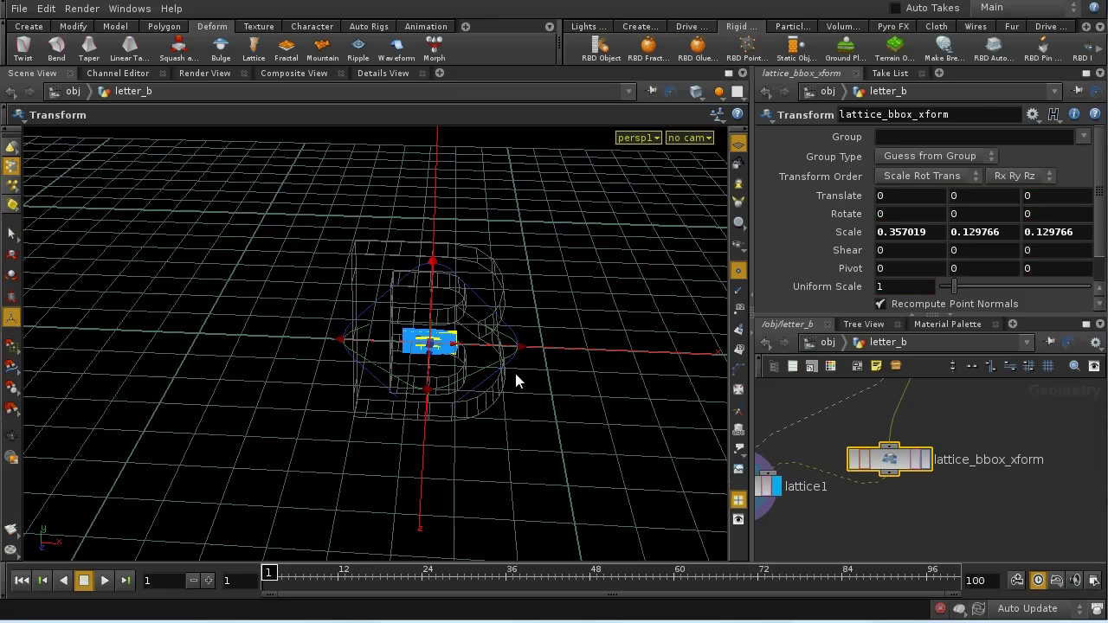
key("ctrl+z")
Offset the lattice to -0.601662, 0, 0.792361 and finish scaling it to 0.303502, 1, 4.42902.
left_click_drag(557, 400, 54, 432, "alt")
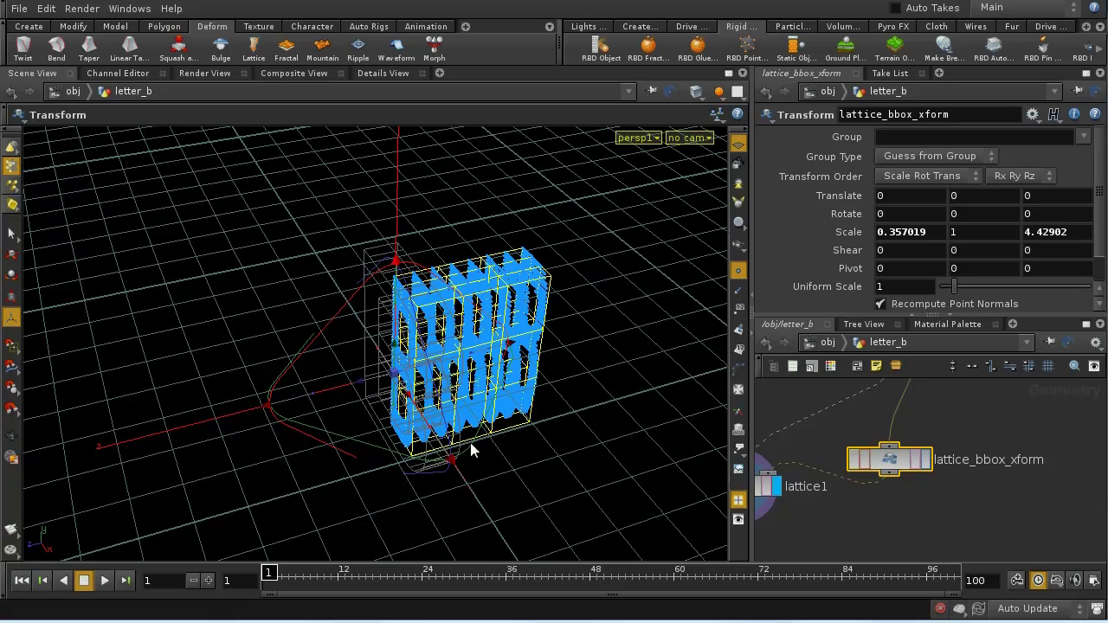
left_click_drag(479, 439, 601, 462, "alt")
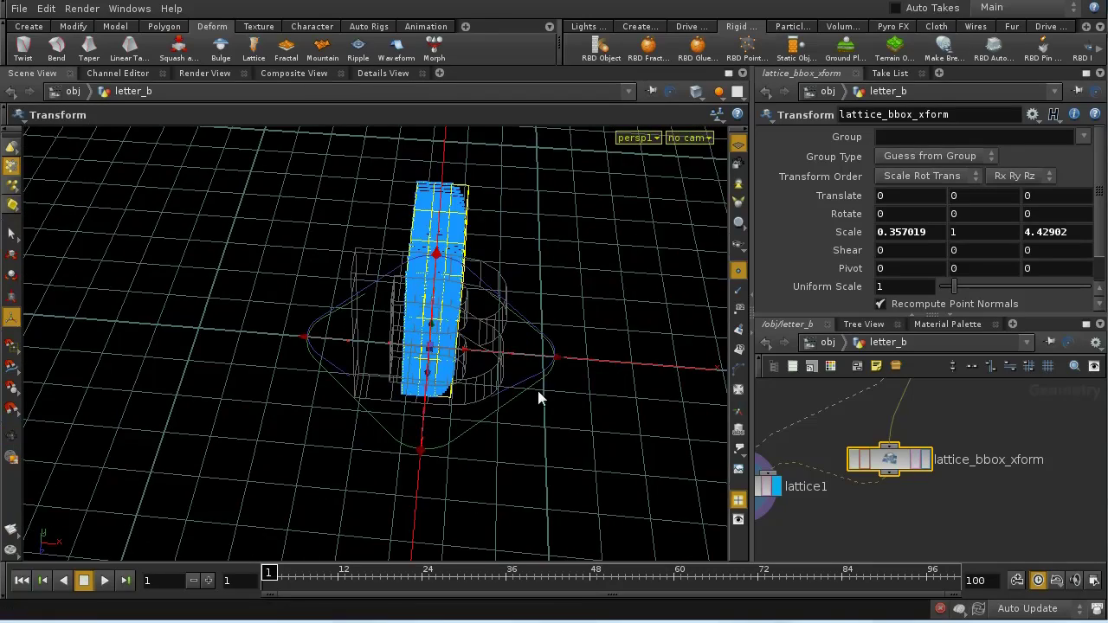
left_click_drag(494, 398, 347, 433, "alt")
left_click_drag(517, 477, 401, 410, "alt")
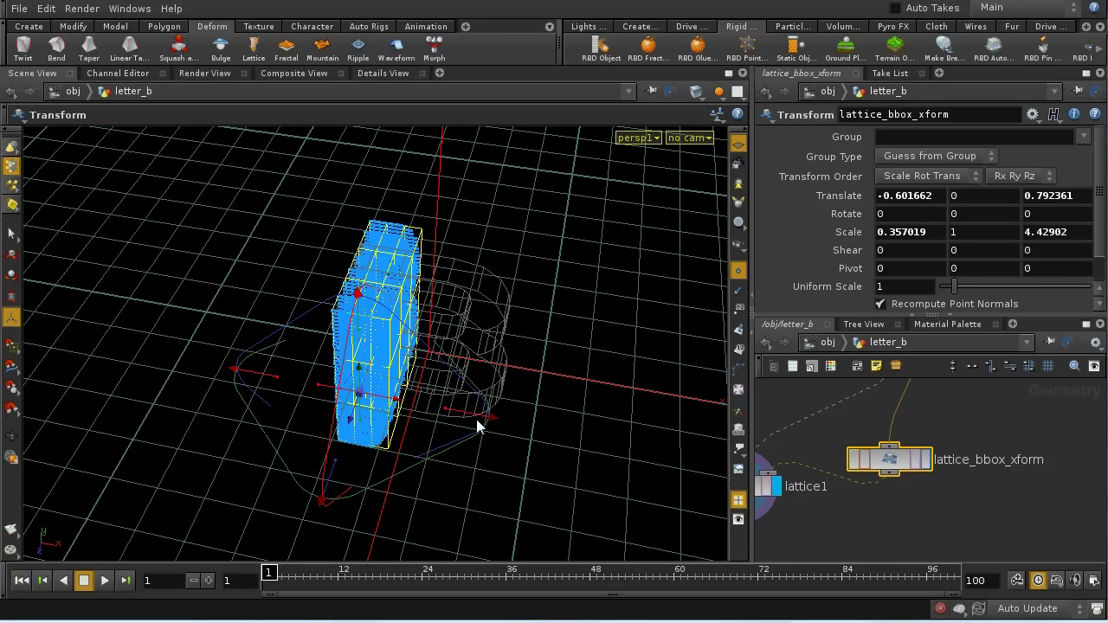
left_click_drag(476, 419, 451, 413)
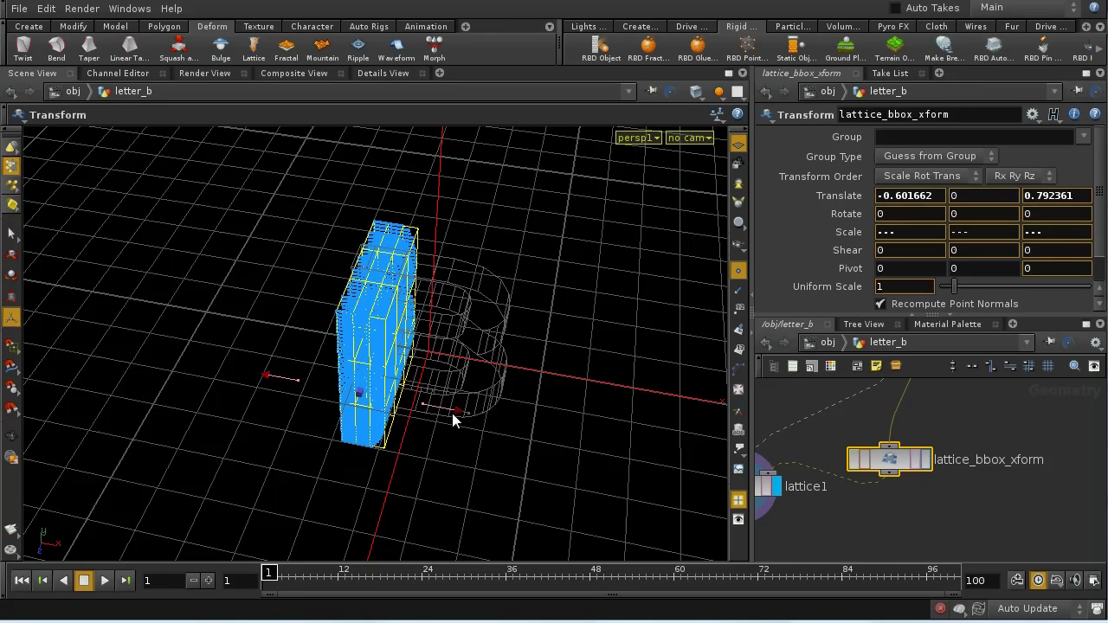
Keyframe the lattice's Translate, Rotate and Scale at frame 1.
left_click(854, 195, "alt")
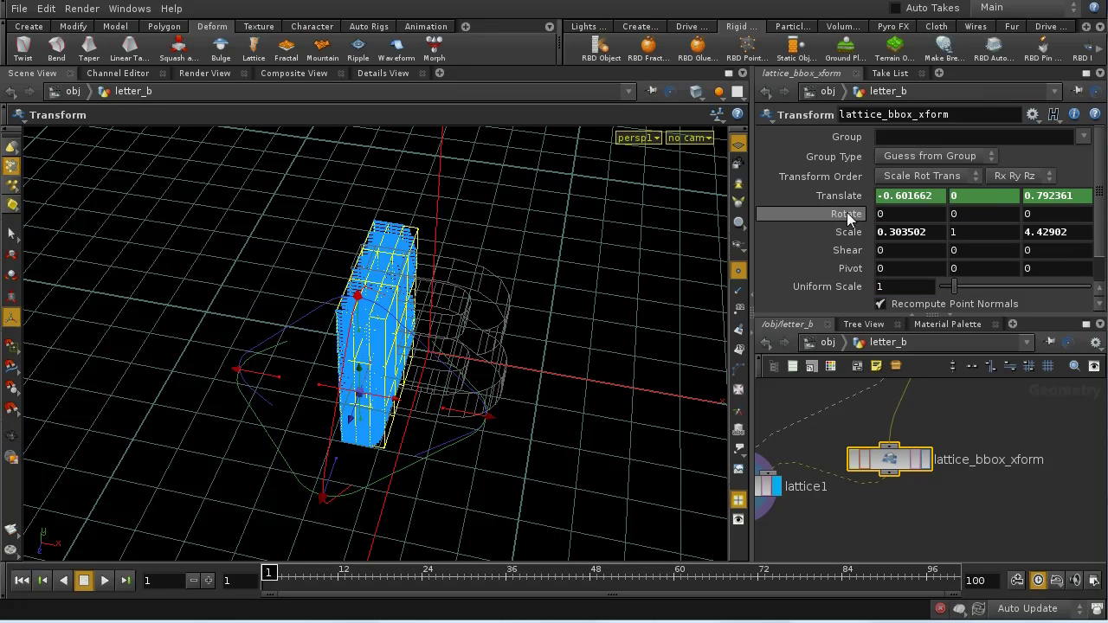
left_click(847, 212, "alt")
left_click(846, 231, "alt")
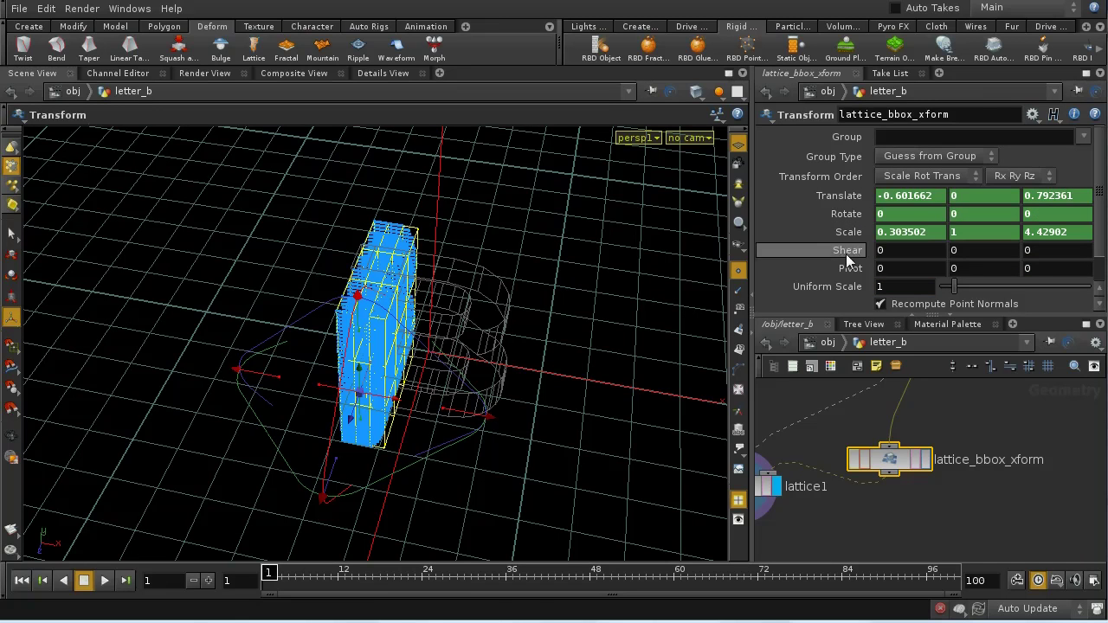
At frame 37, revert Translate to 0 0 0 and Scale to 1 1 1.
left_click(421, 576)
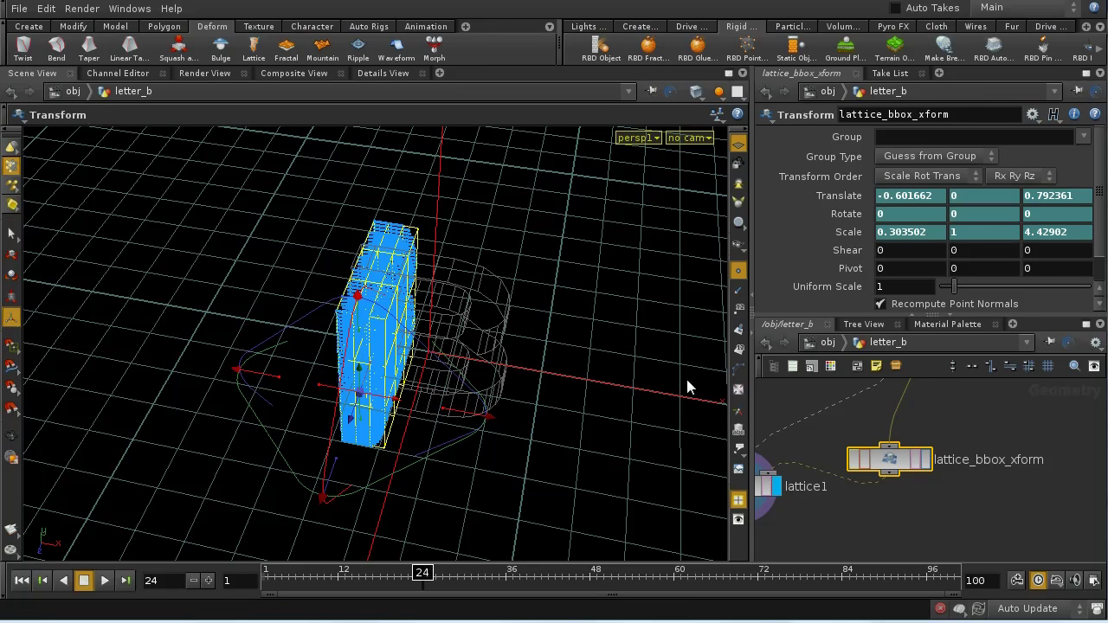
left_click(512, 585)
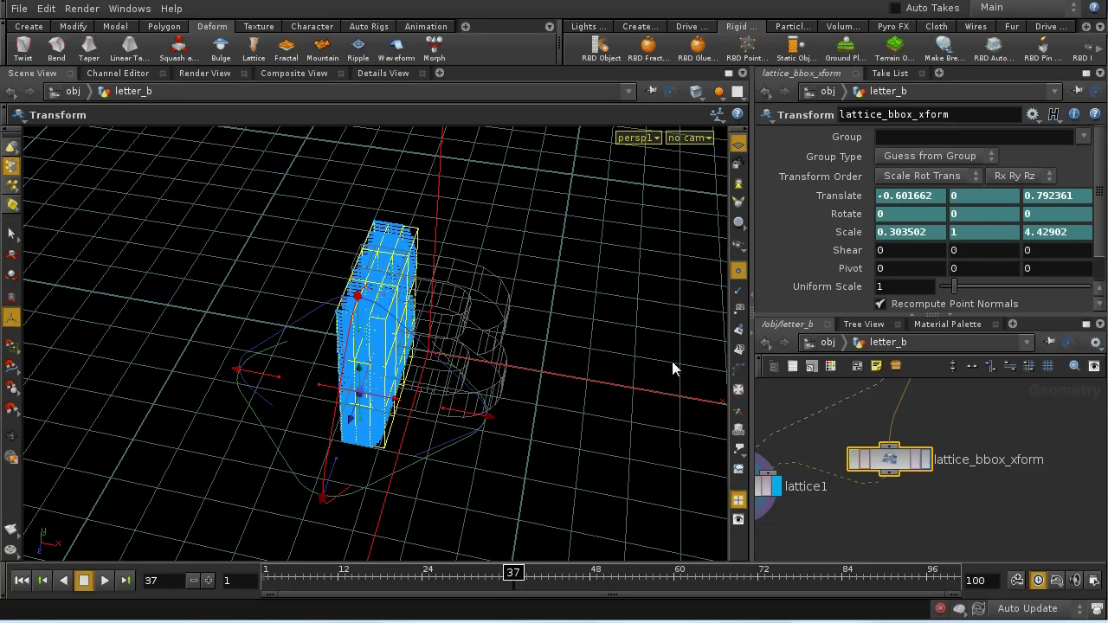
right_click(831, 199)
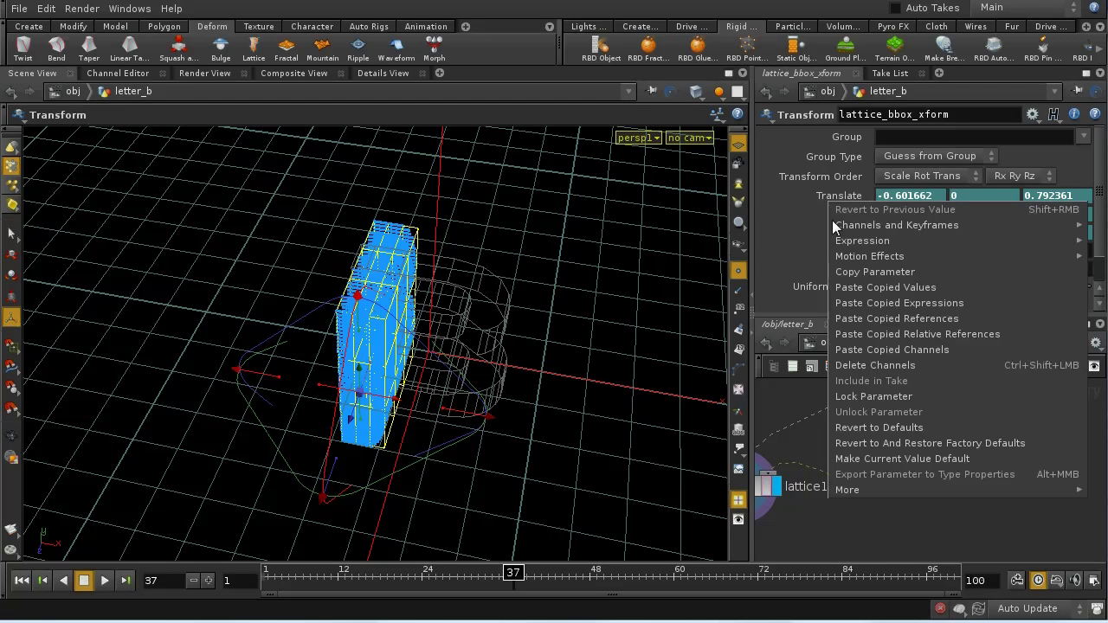
left_click(894, 427)
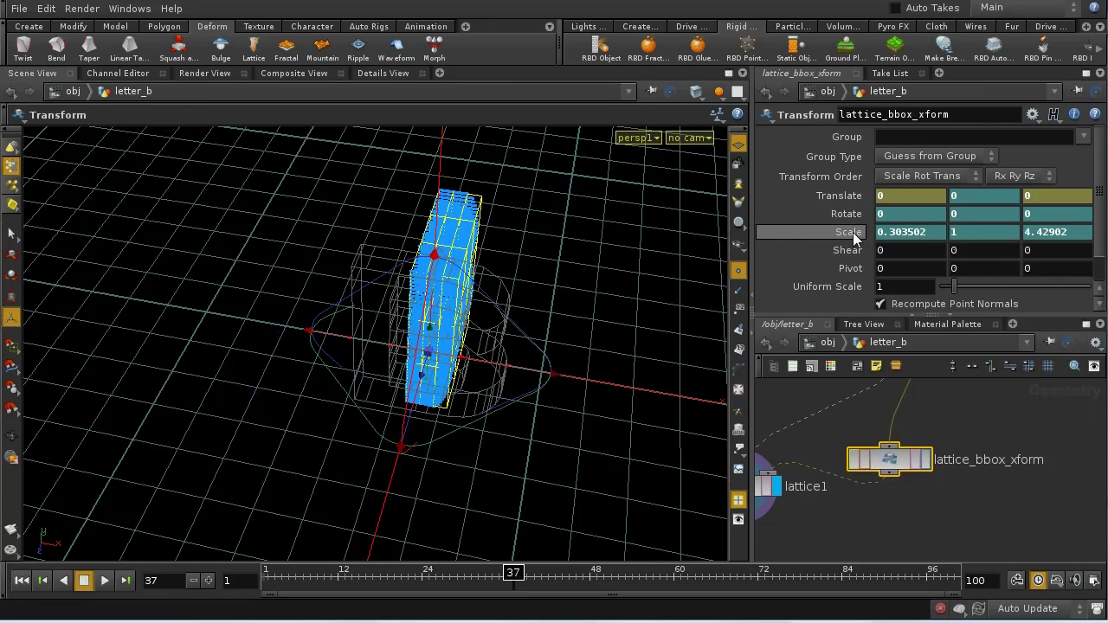
right_click(853, 232)
left_click(901, 460)
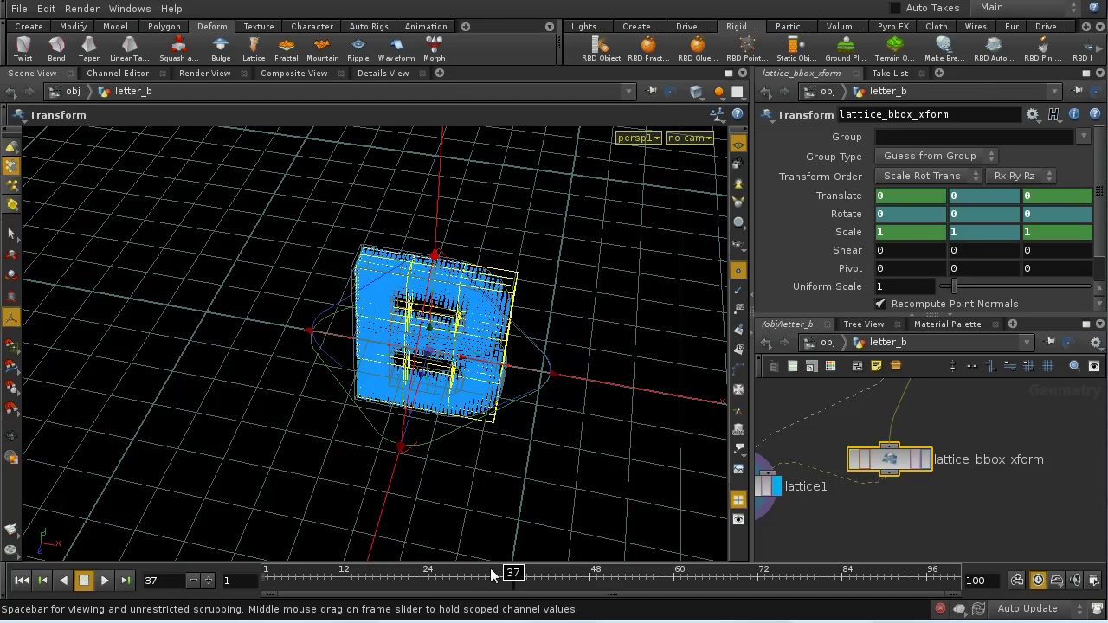
left_click_drag(514, 577, 212, 581)
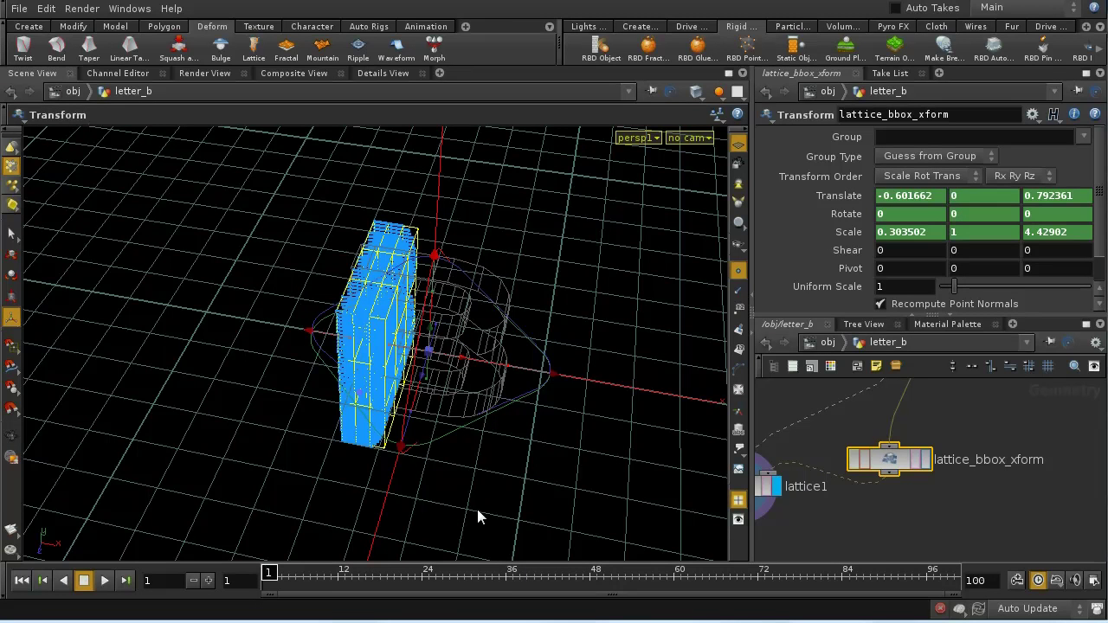
left_click_drag(477, 517, 235, 359)
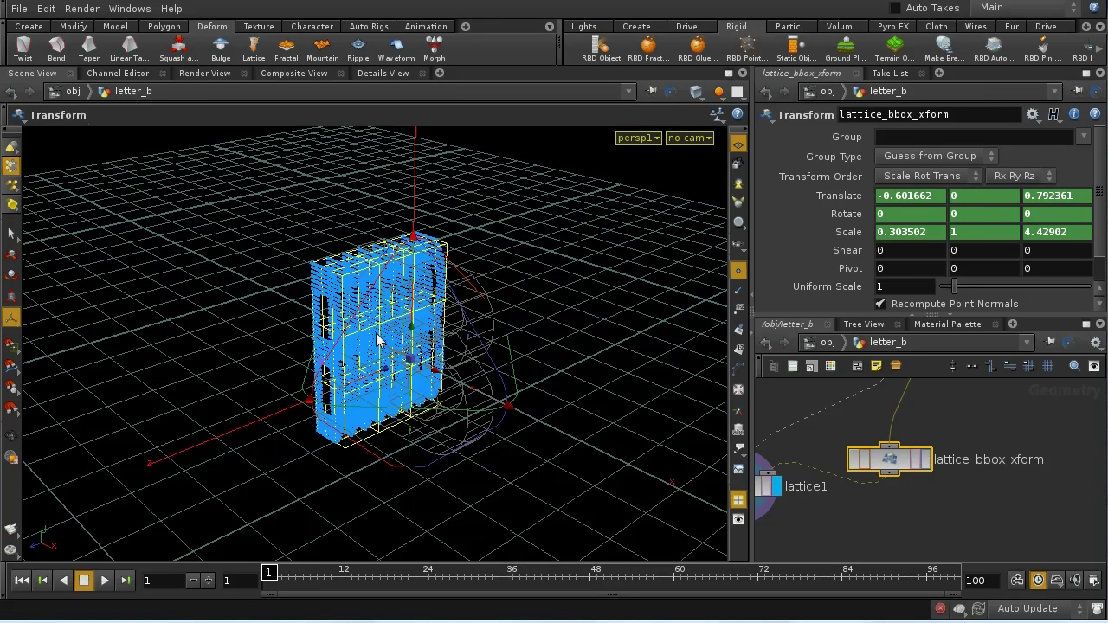
left_click_drag(265, 573, 555, 585)
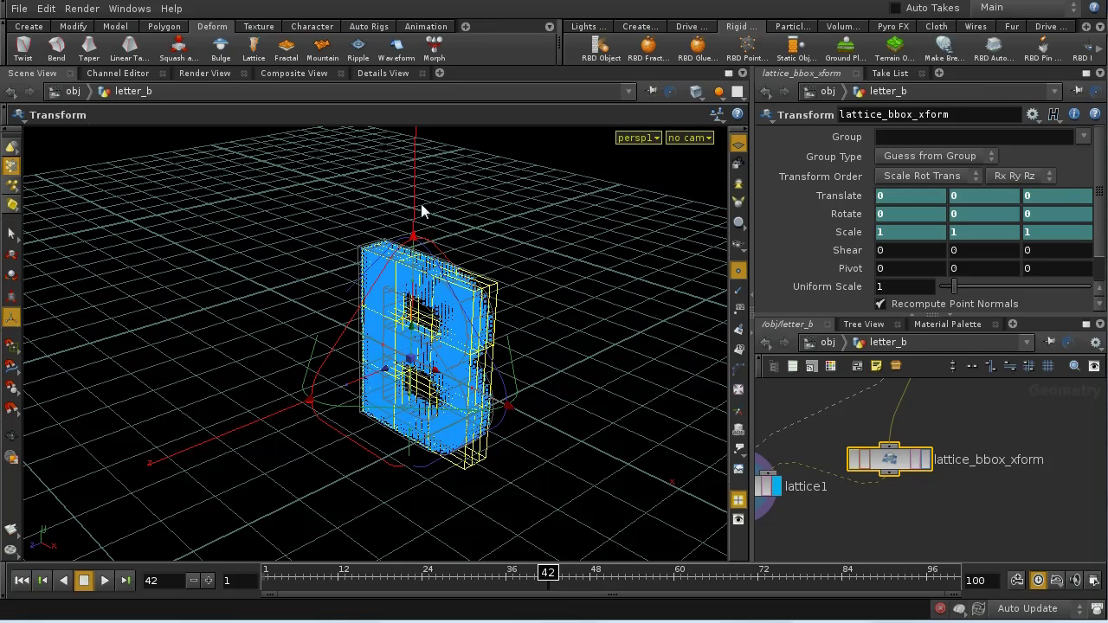